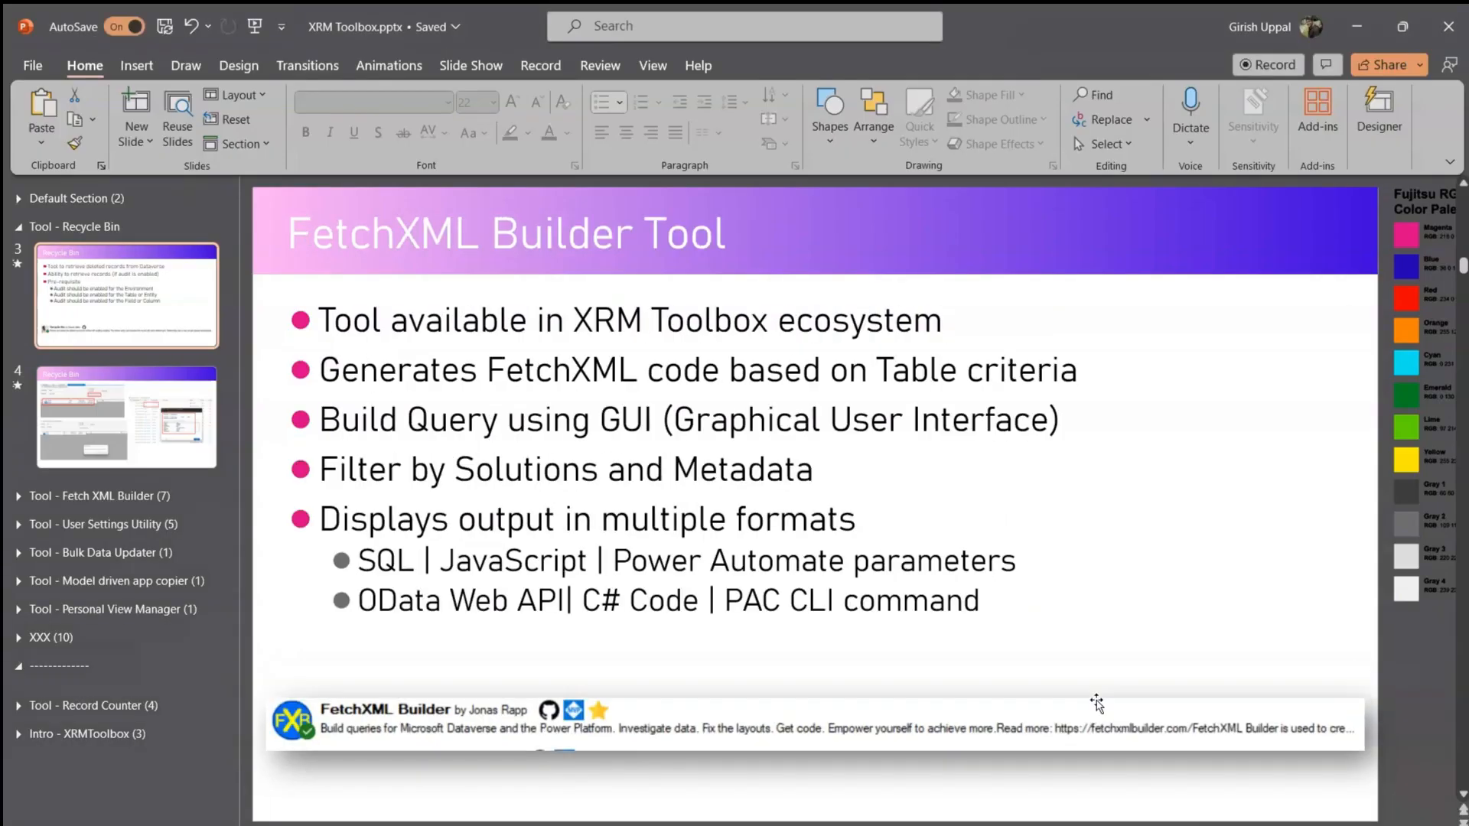
Switch to the web browser, load the Power Platform admin center home page and close all the other open tabs
click(765, 823)
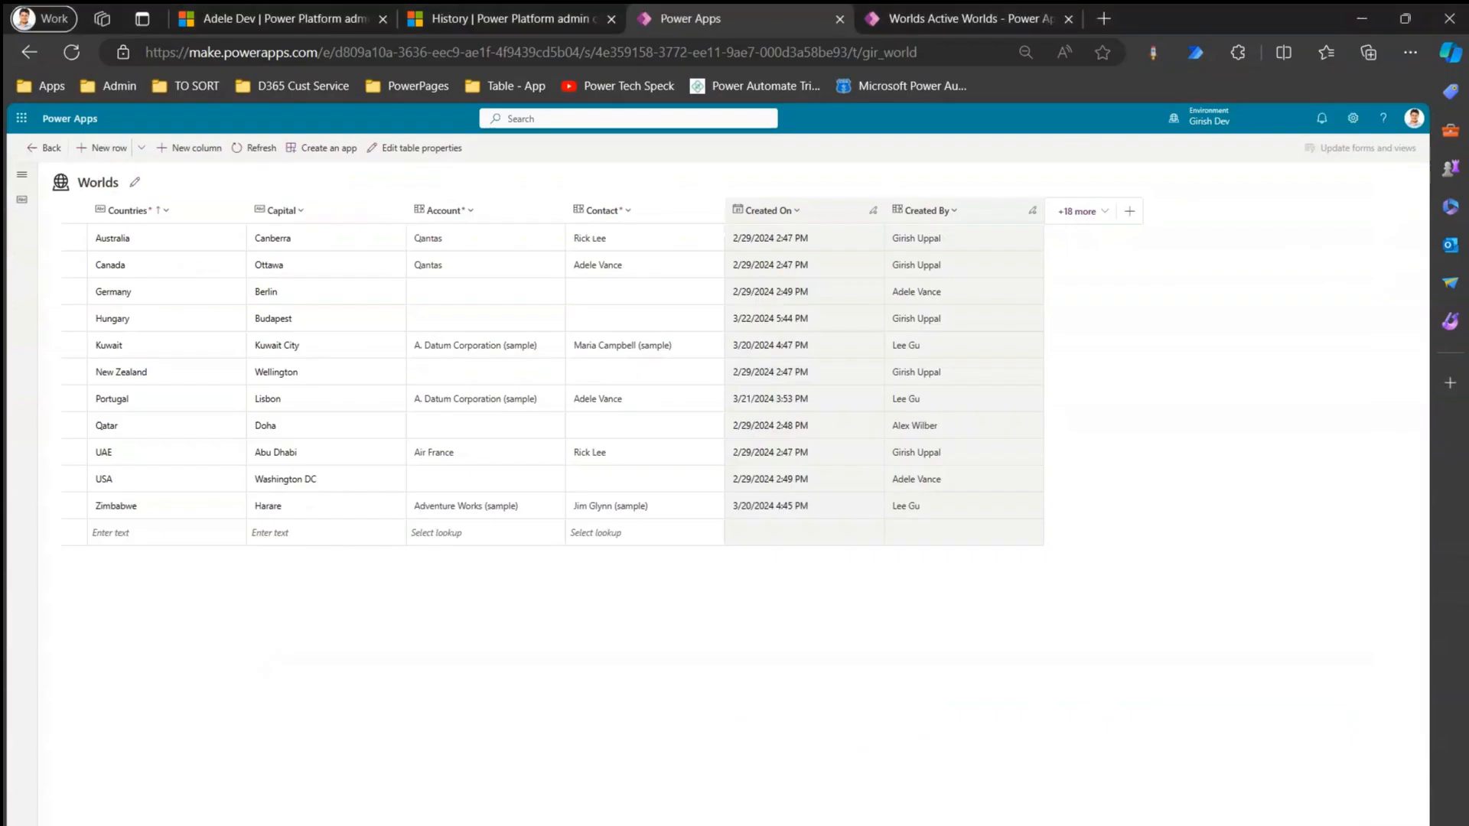
click(272, 15)
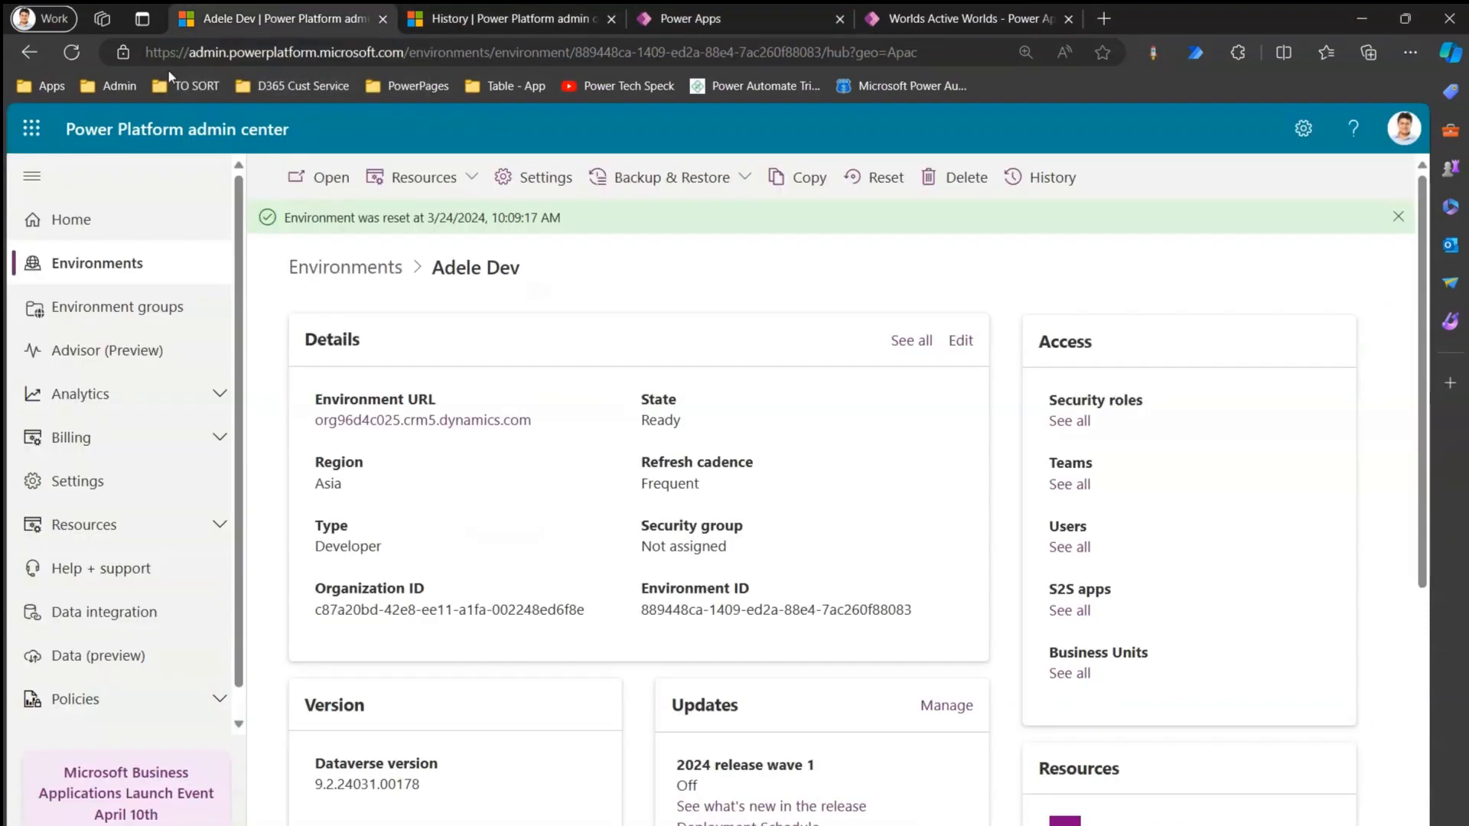
click(123, 90)
click(141, 119)
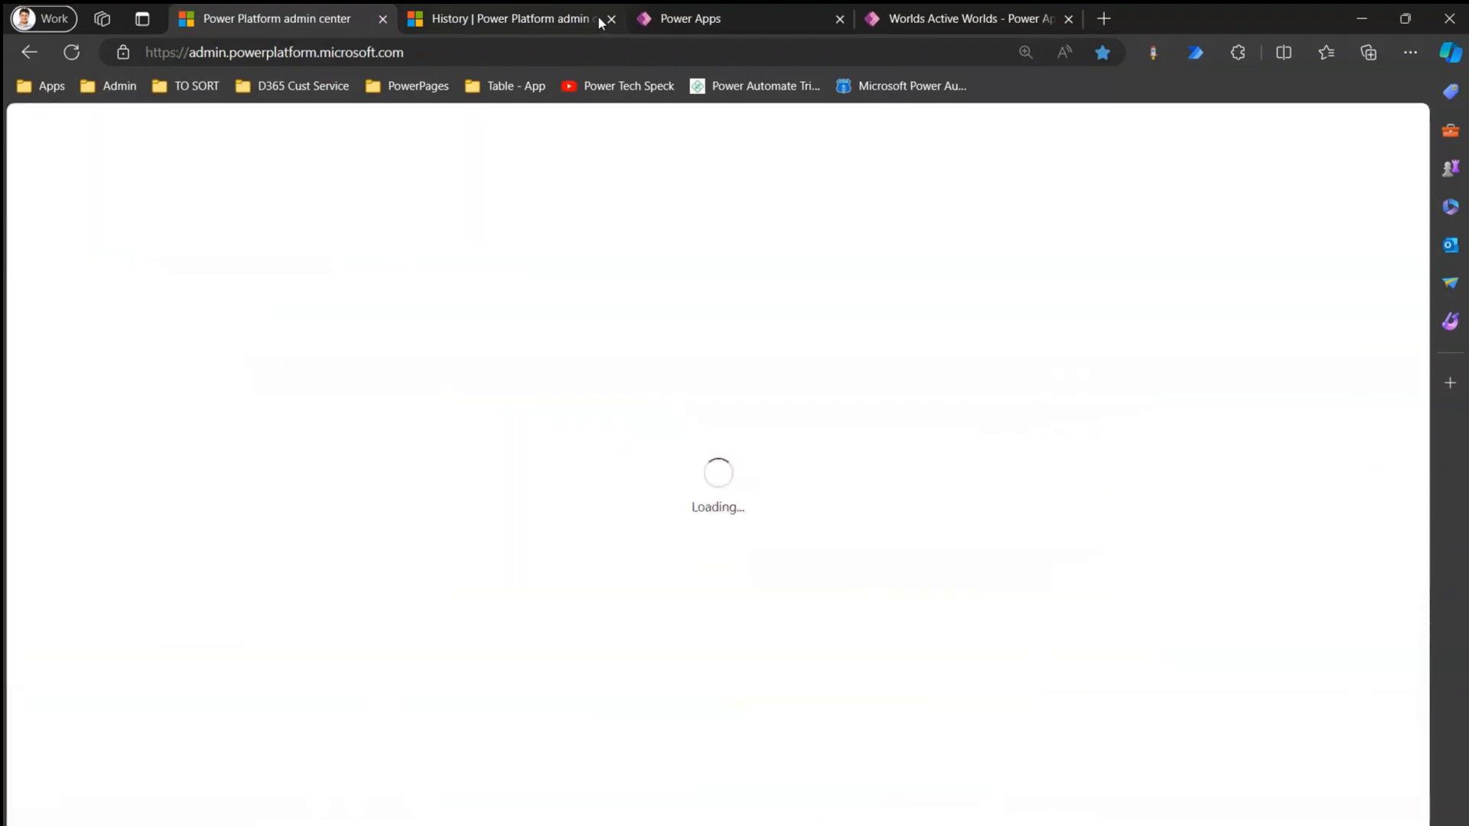
click(599, 20)
click(610, 20)
click(610, 20)
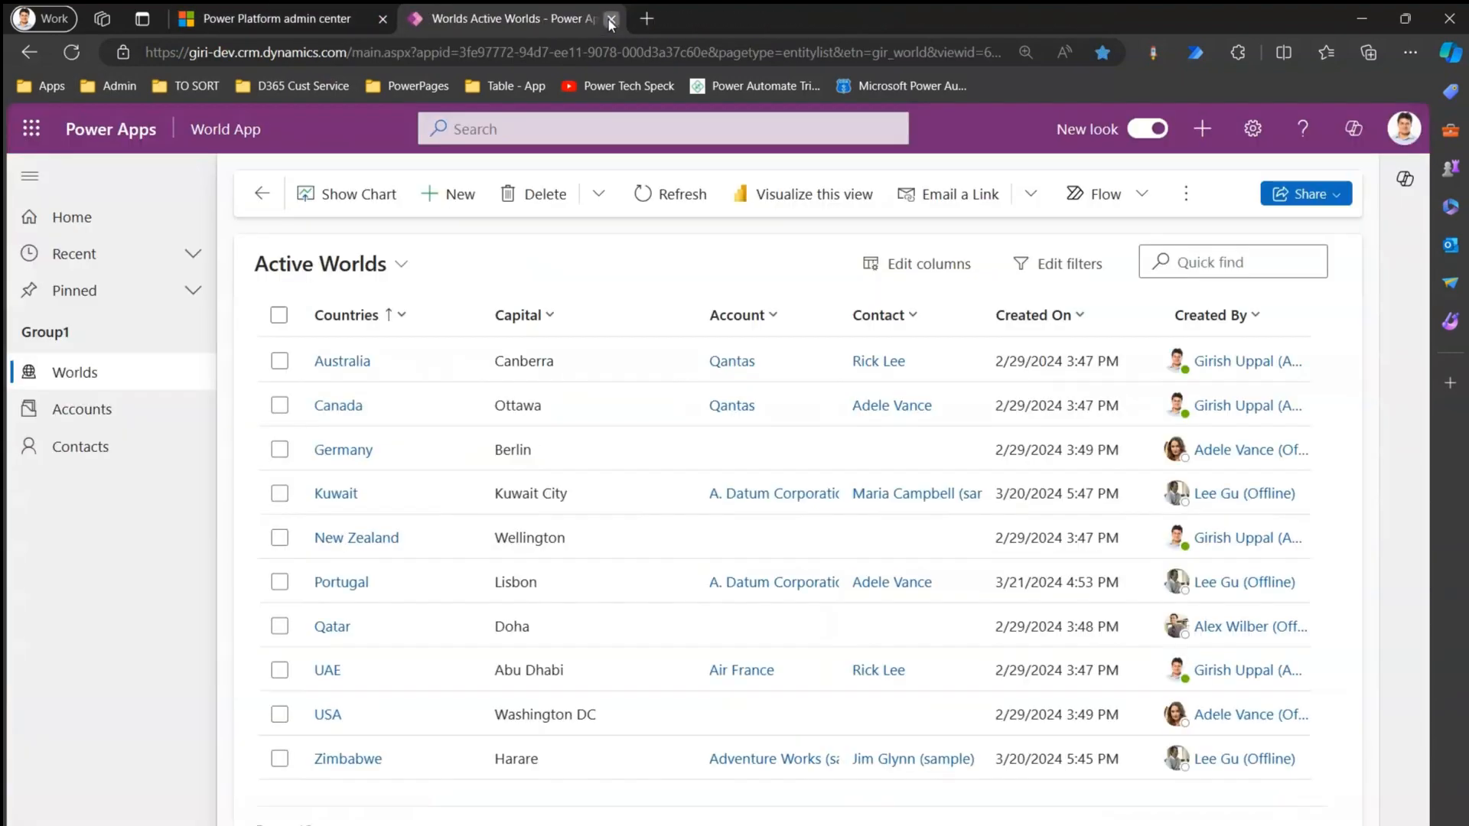
click(610, 20)
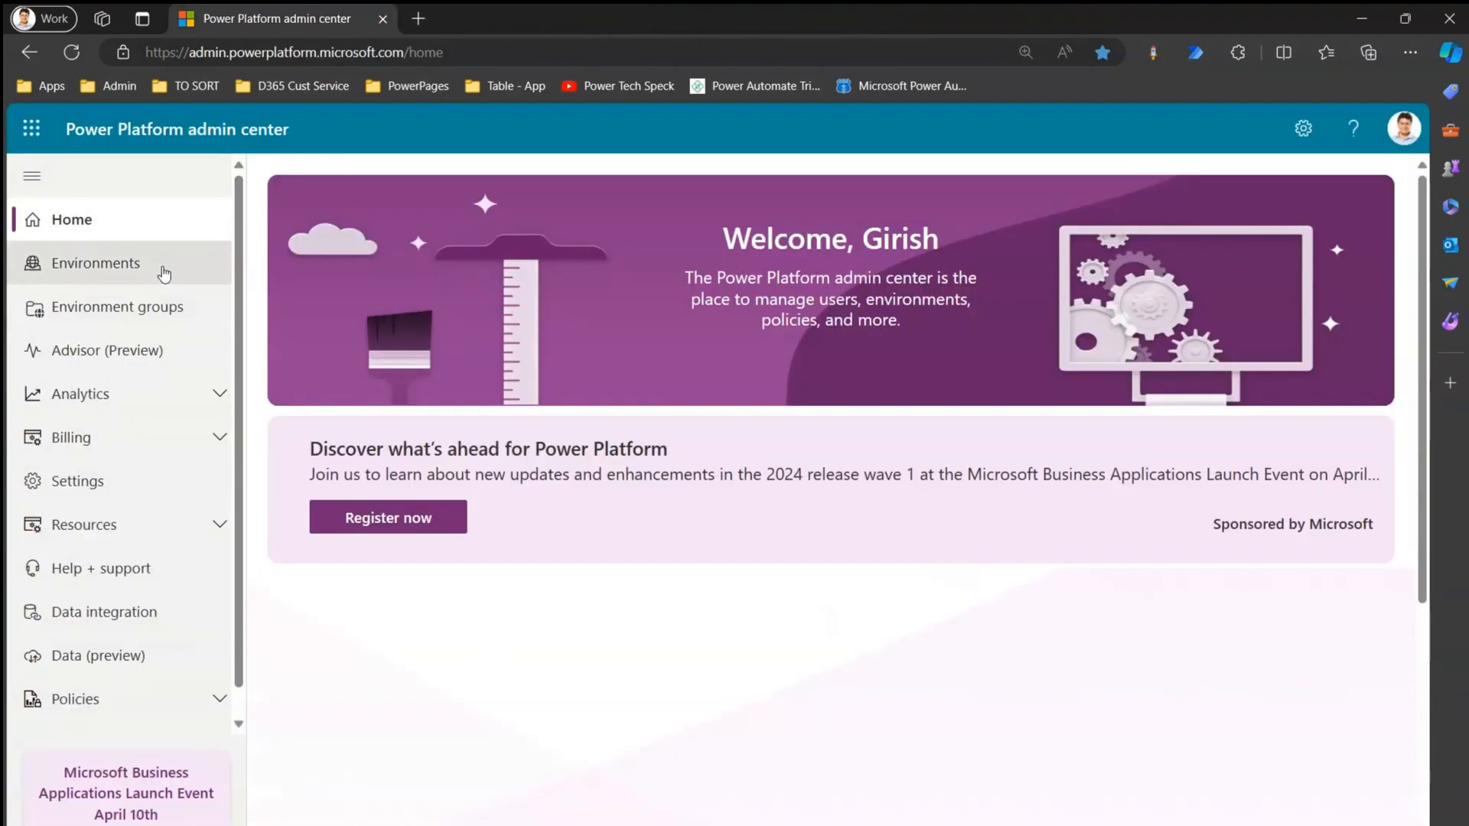
Open the details page of the signed-in user's own Dev environment from the environments list
click(149, 272)
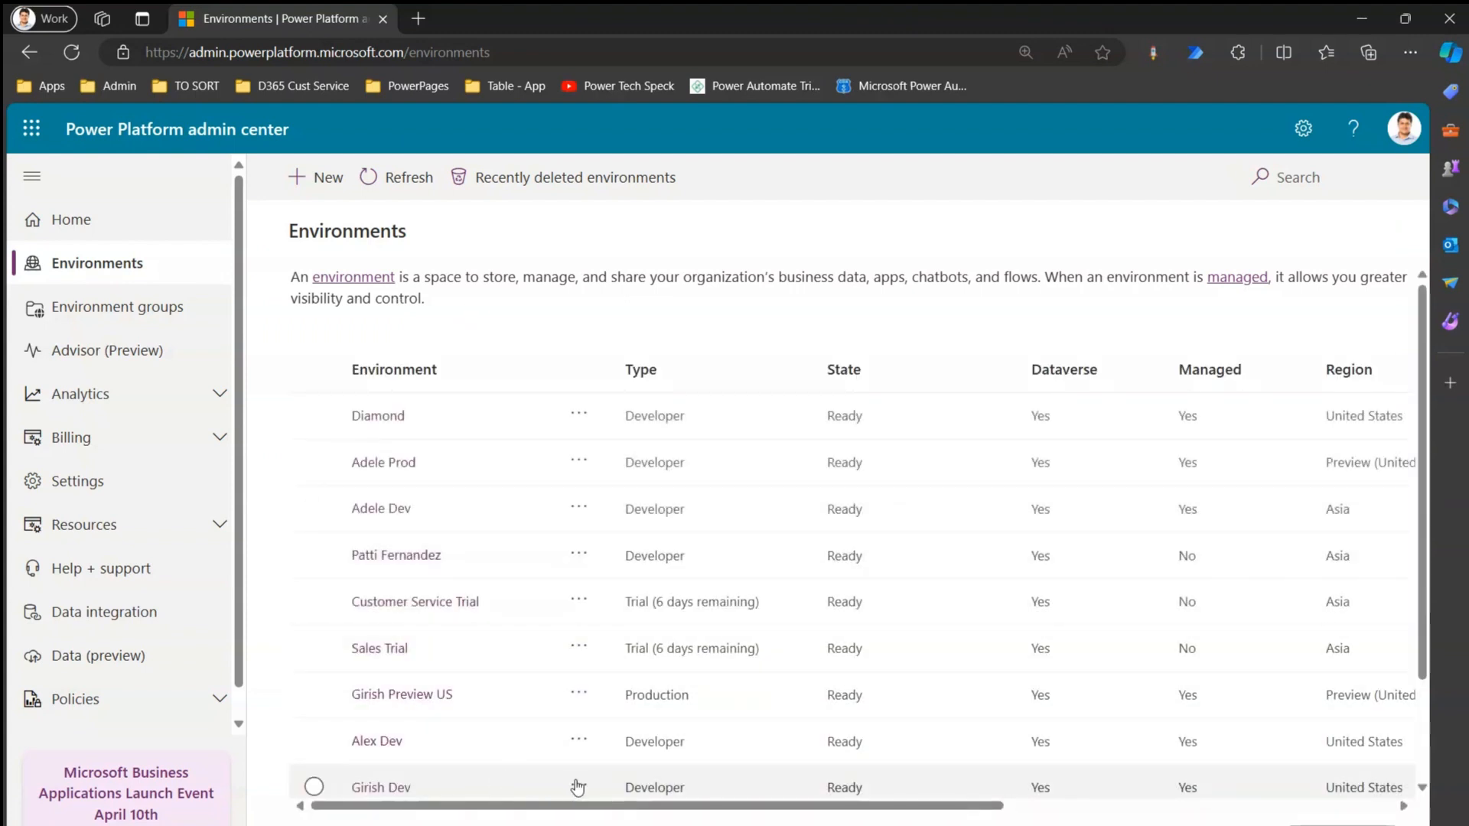
click(313, 787)
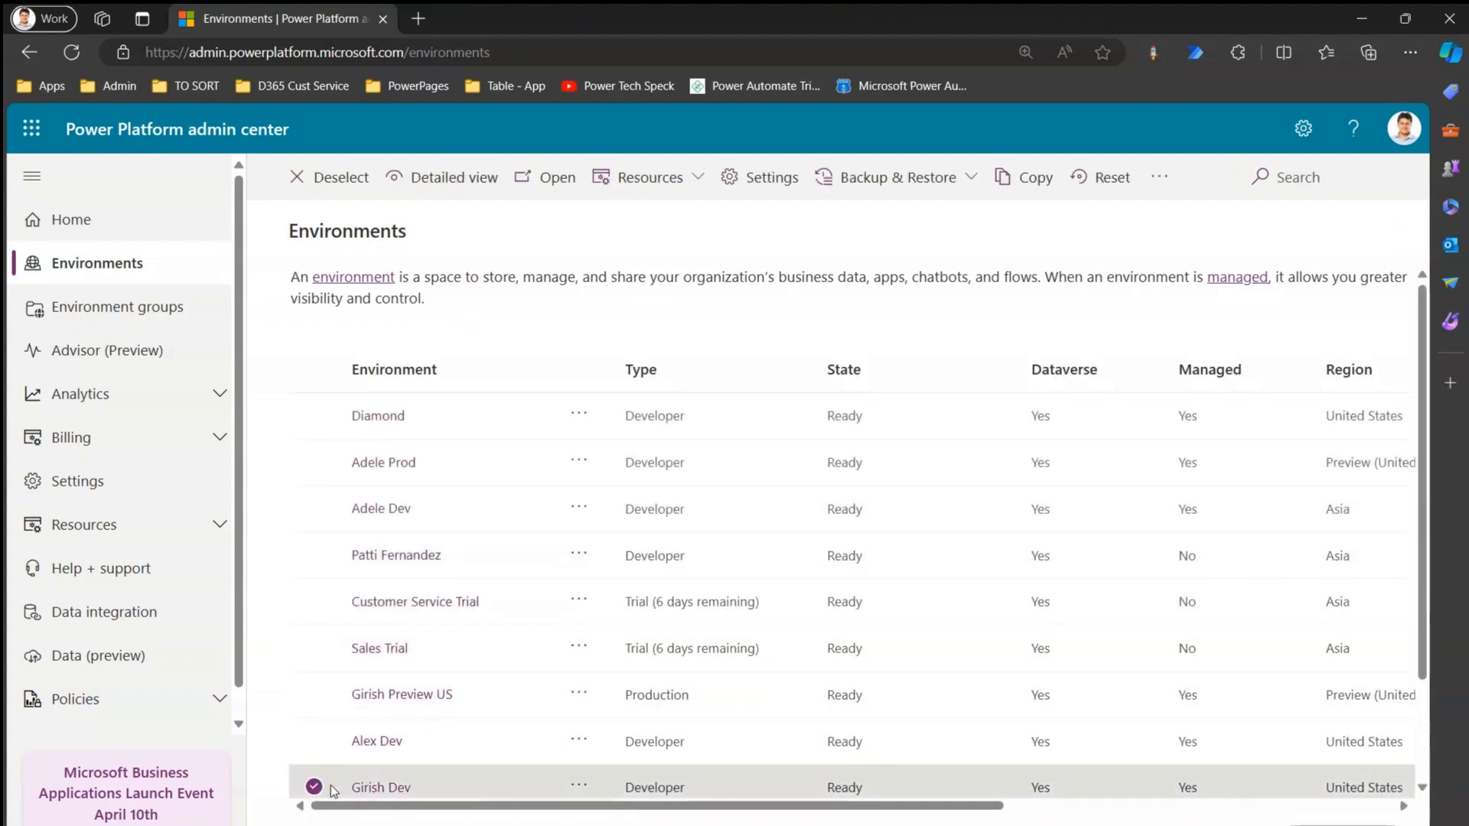
click(392, 790)
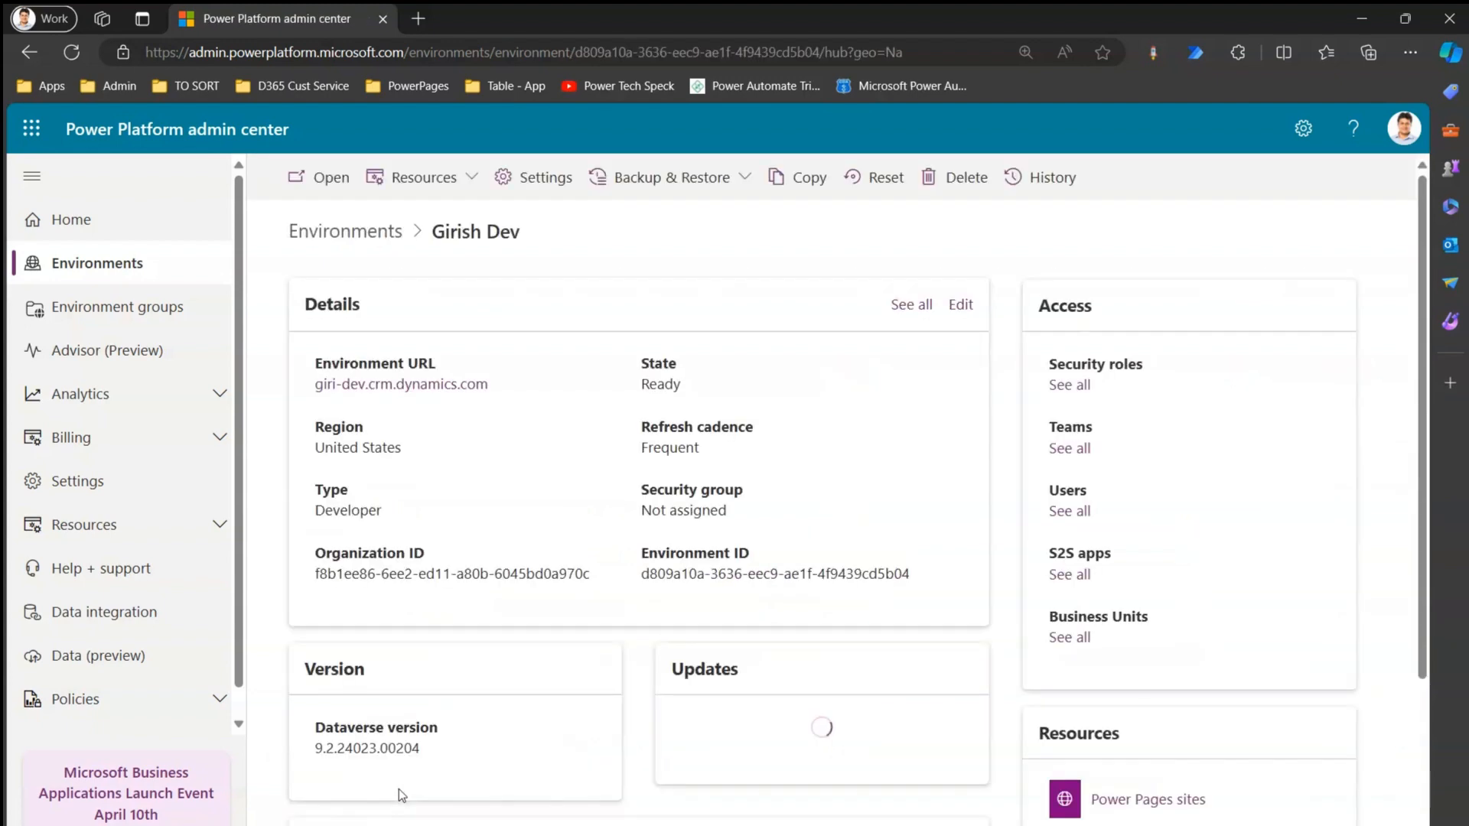
Review the environment's auditing details and open its audit settings for management
scroll(1428, 319, down, 1)
drag(1427, 320, 1468, 523)
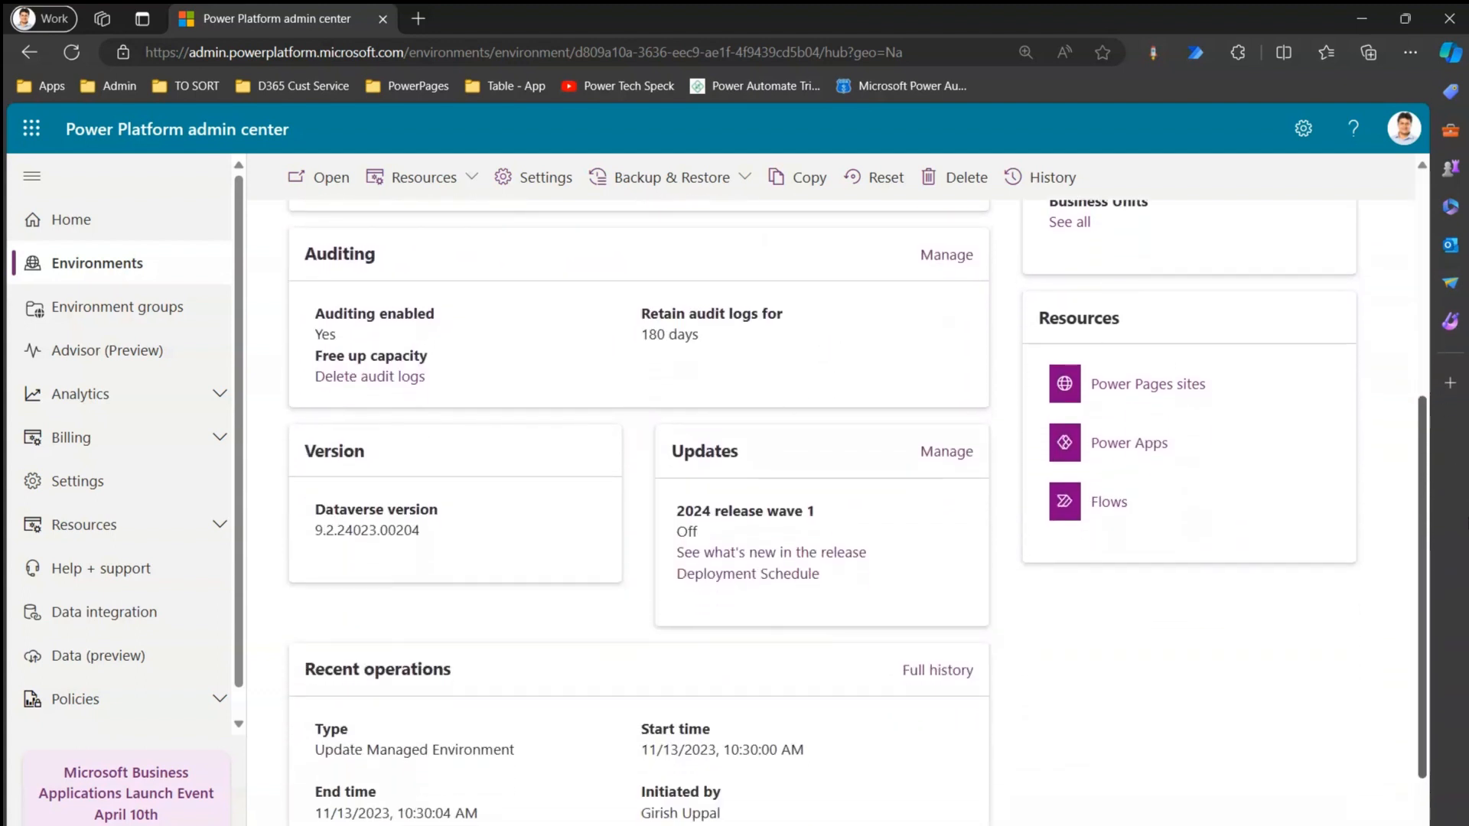
scroll(389, 422, up, 1)
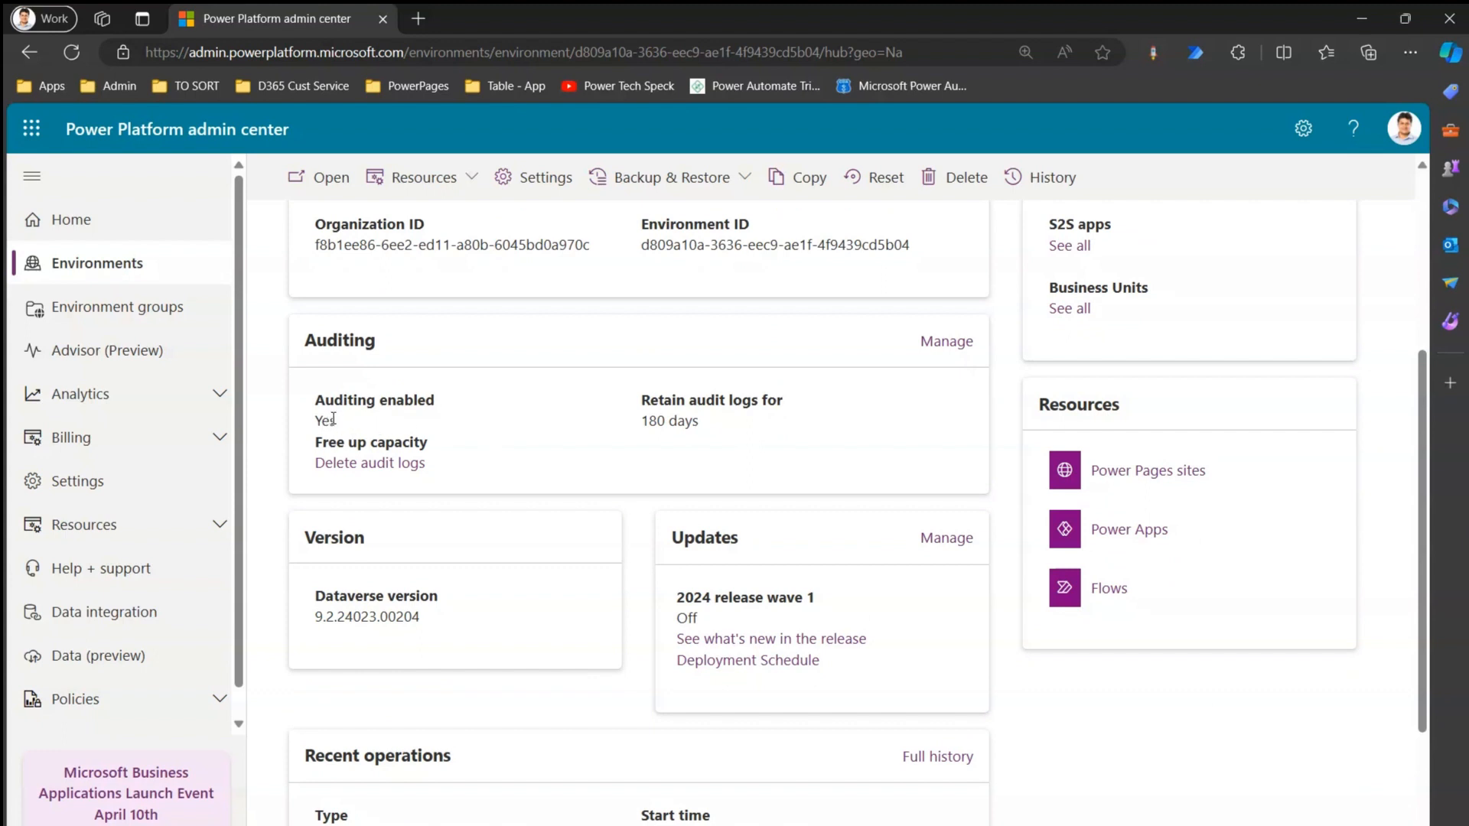
click(949, 343)
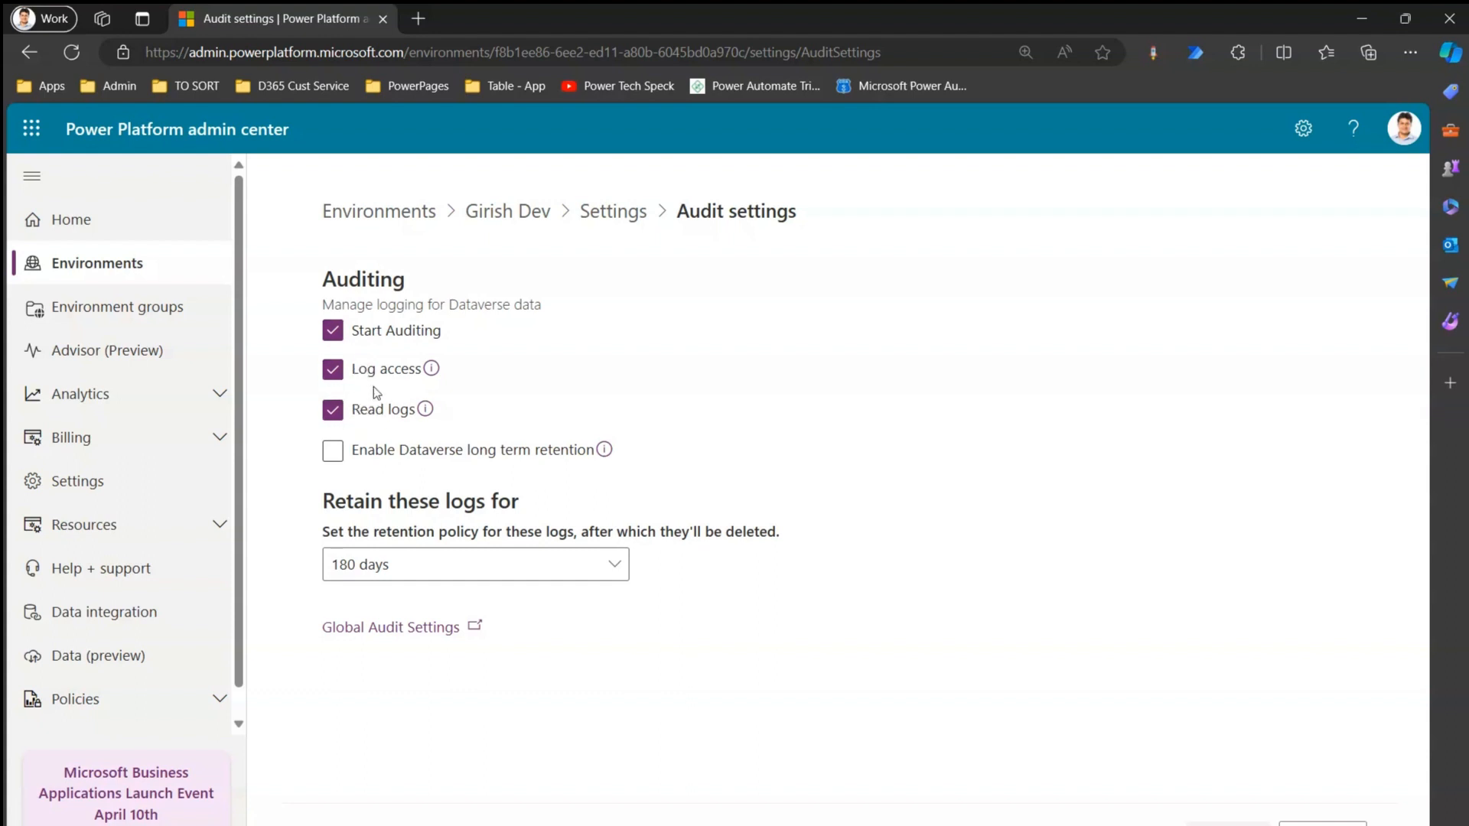
Open Power Apps from the bookmarks in a new tab, keeping the audit settings page available for reference
click(417, 22)
click(45, 88)
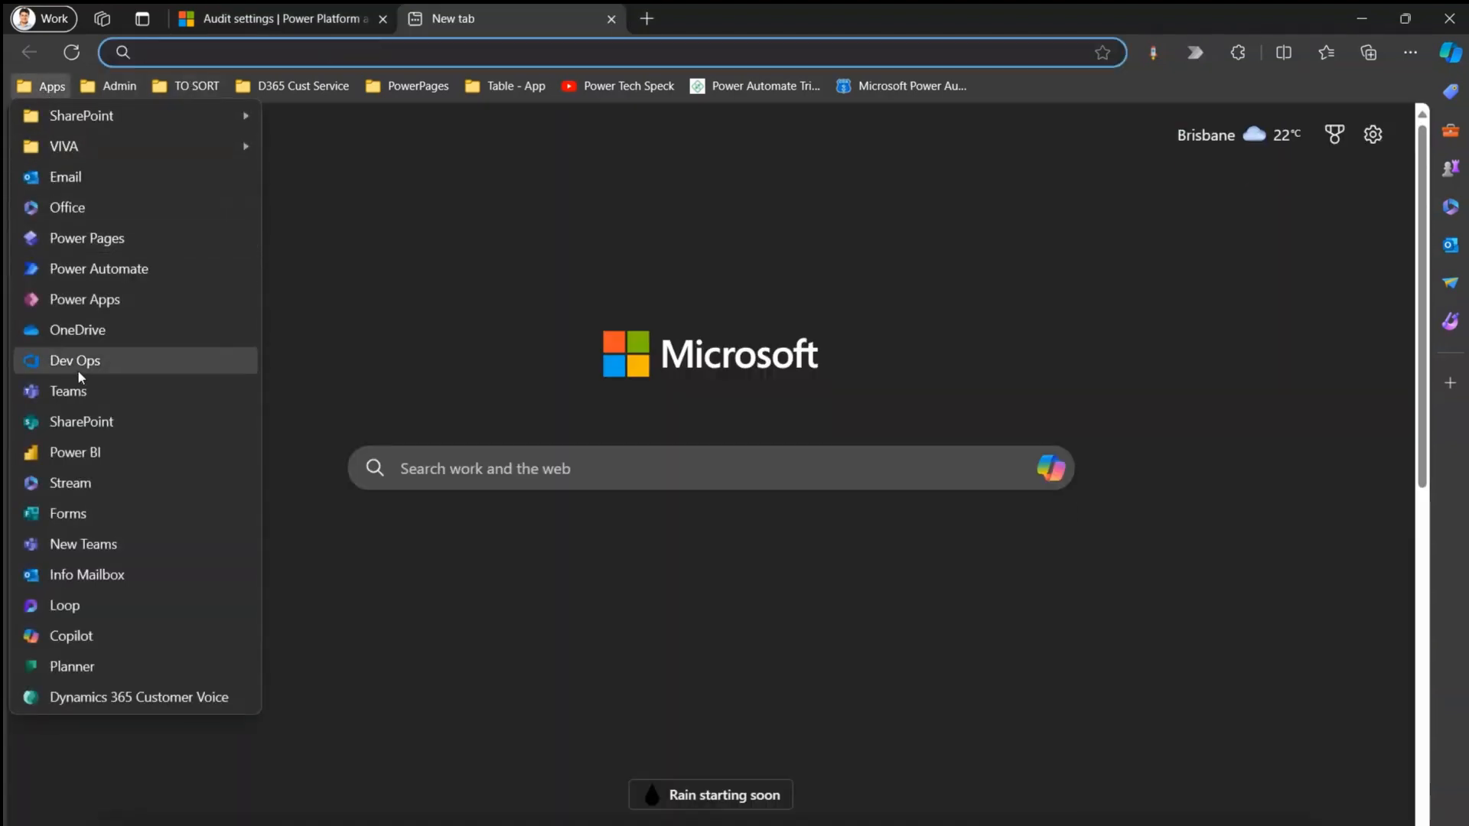
click(72, 300)
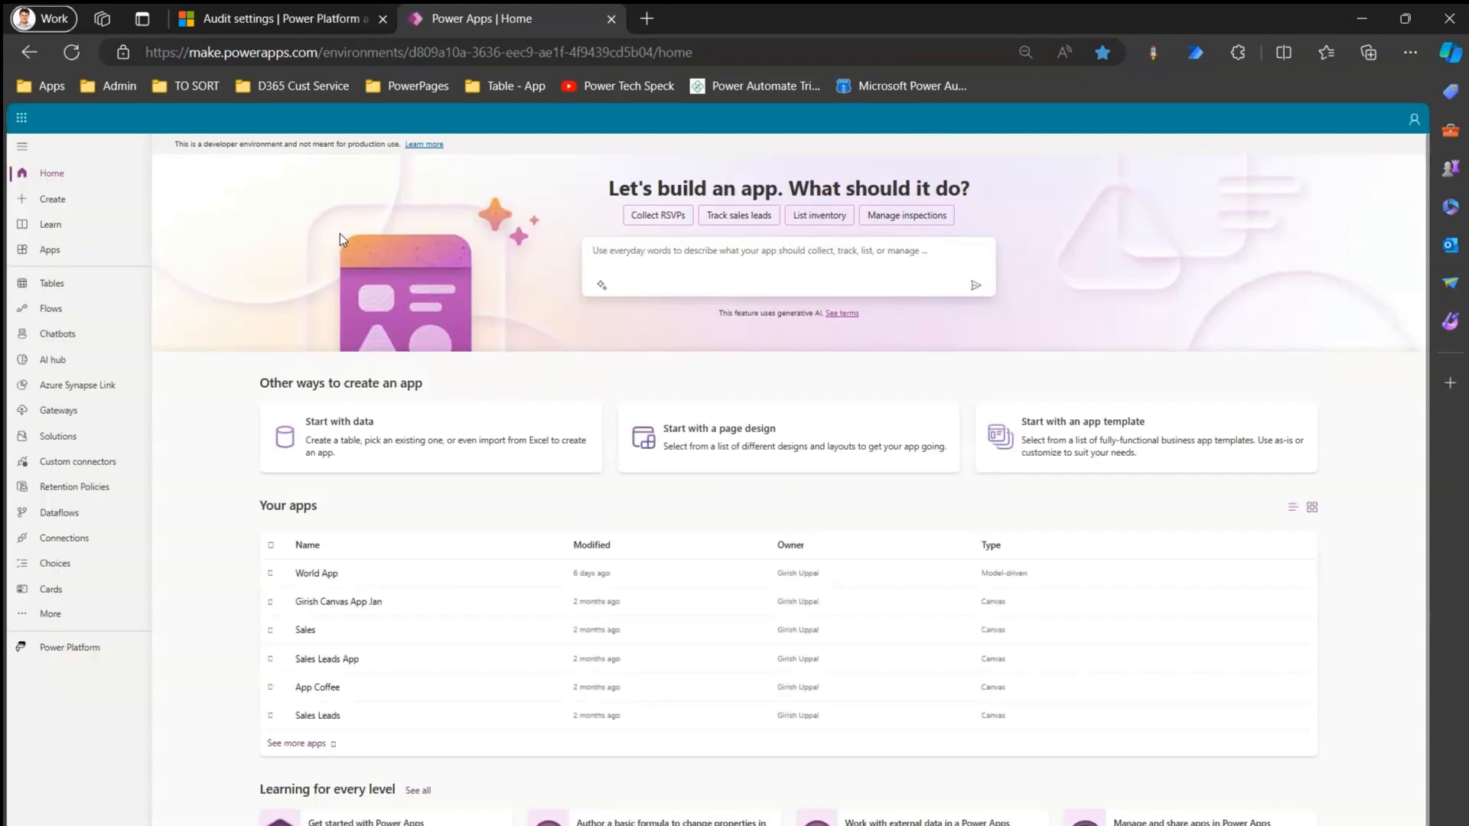
click(288, 19)
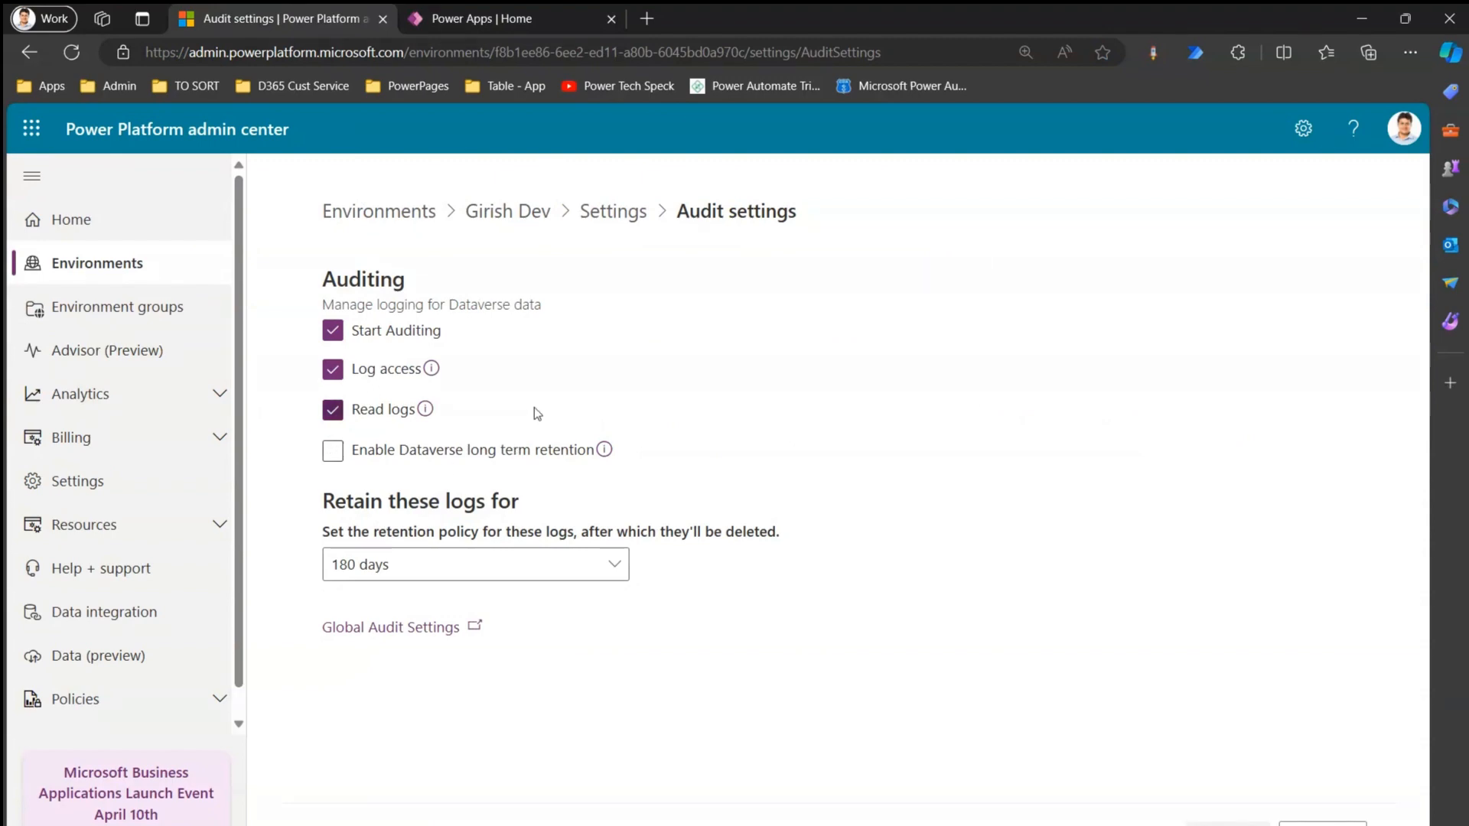
click(491, 17)
Sort the environment's tables from Z to A and open the World table
click(80, 283)
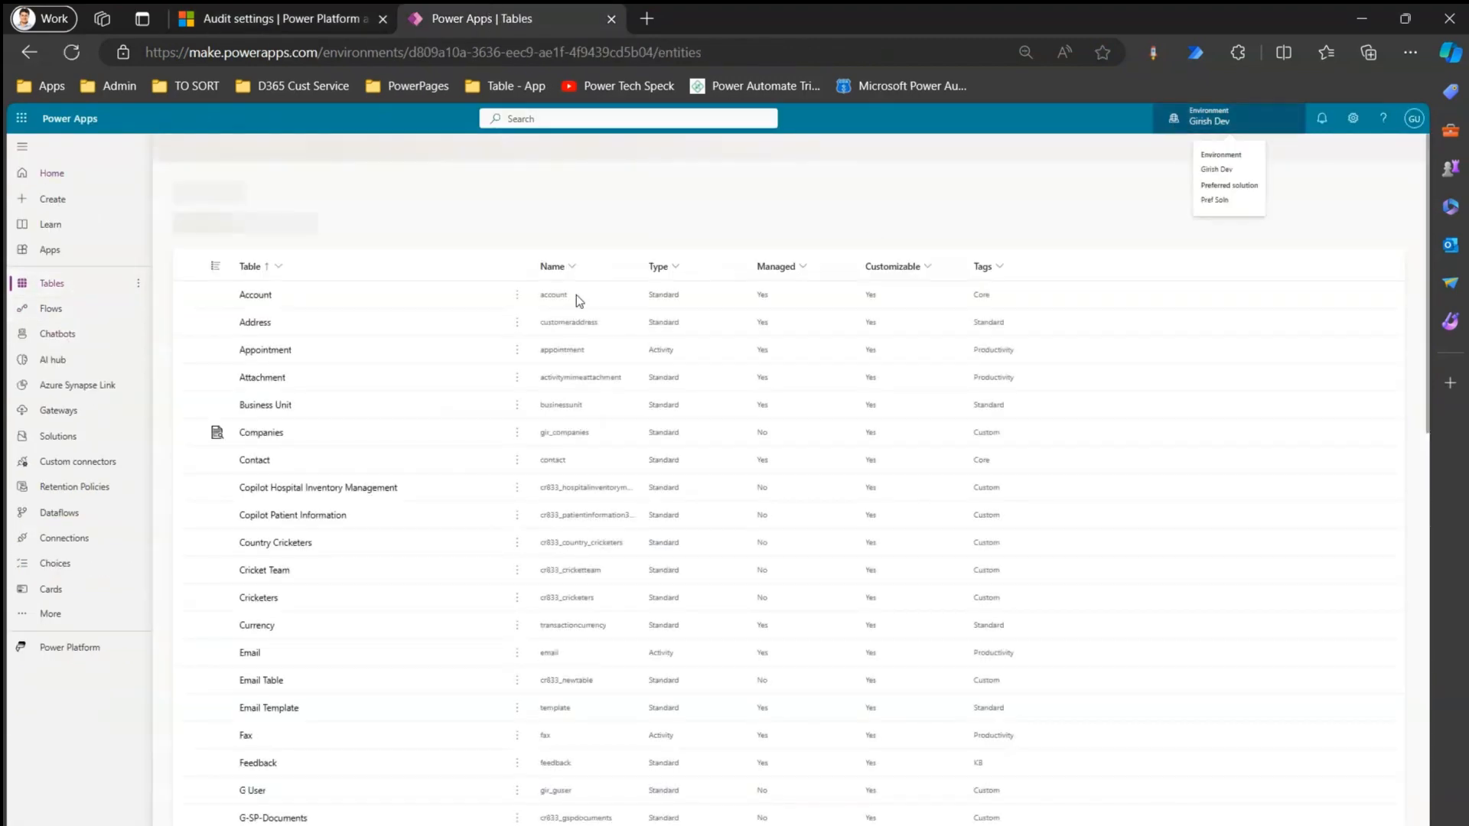
click(250, 345)
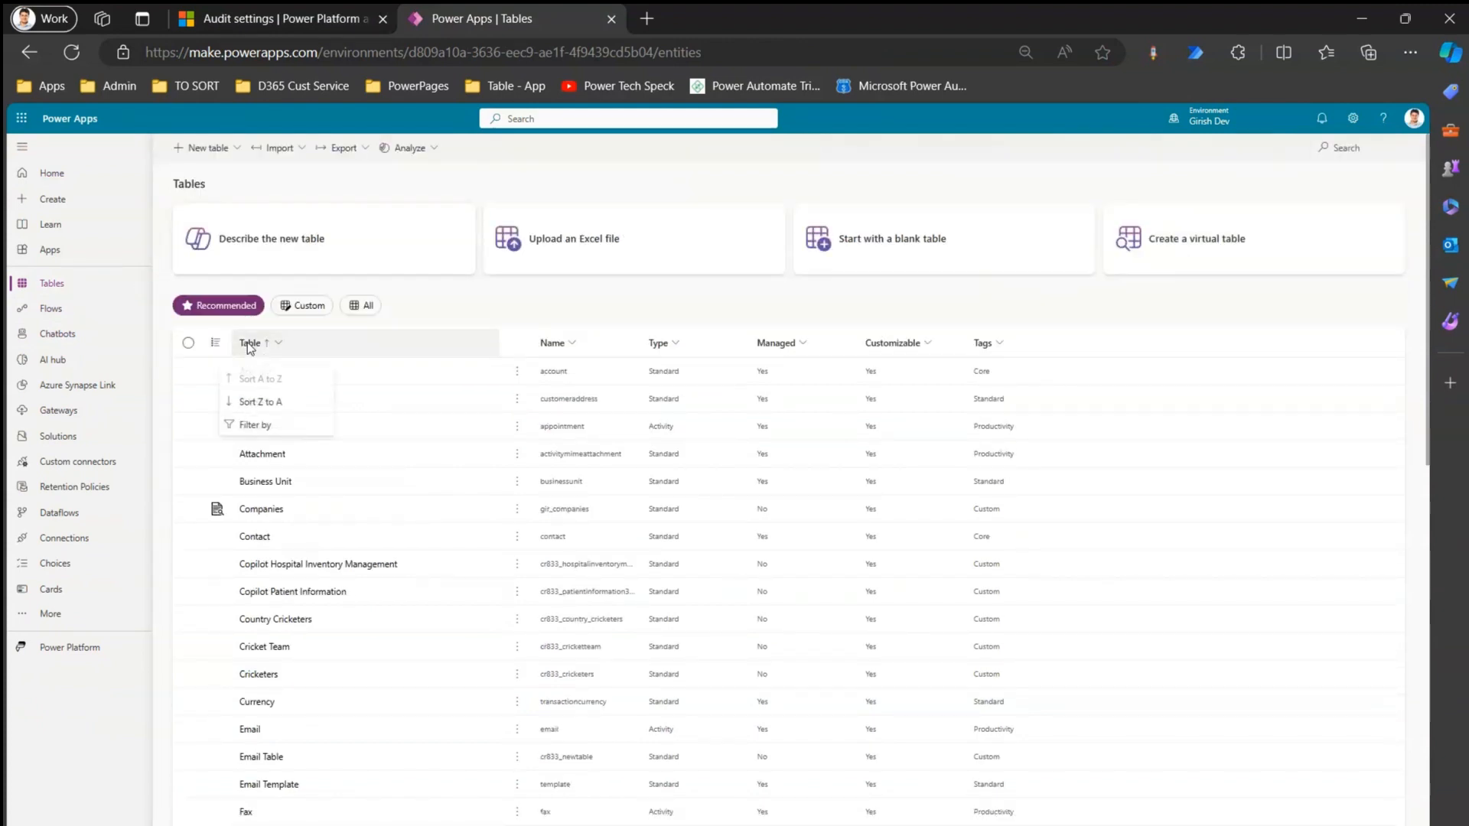
click(255, 402)
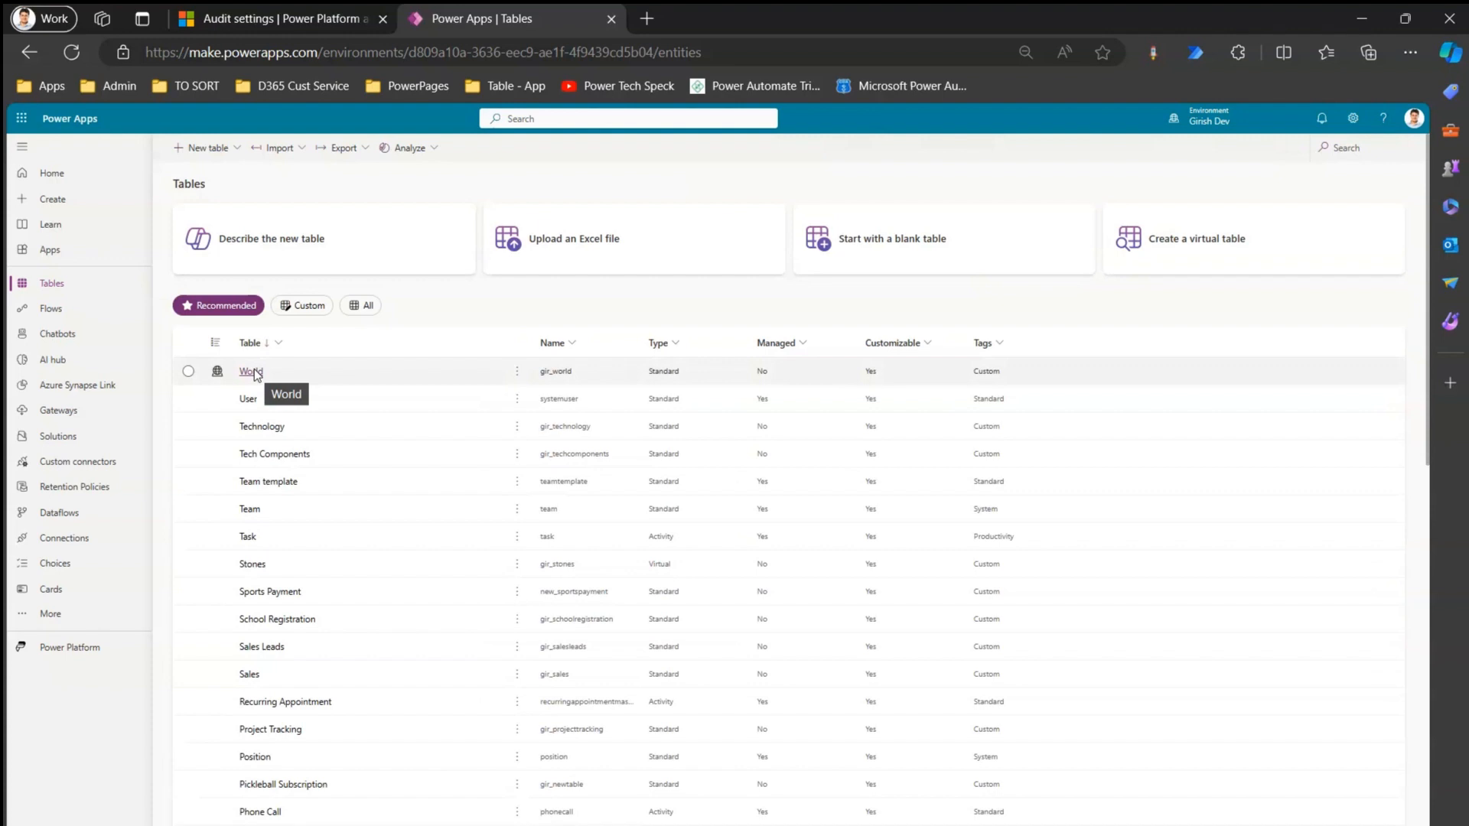
click(252, 372)
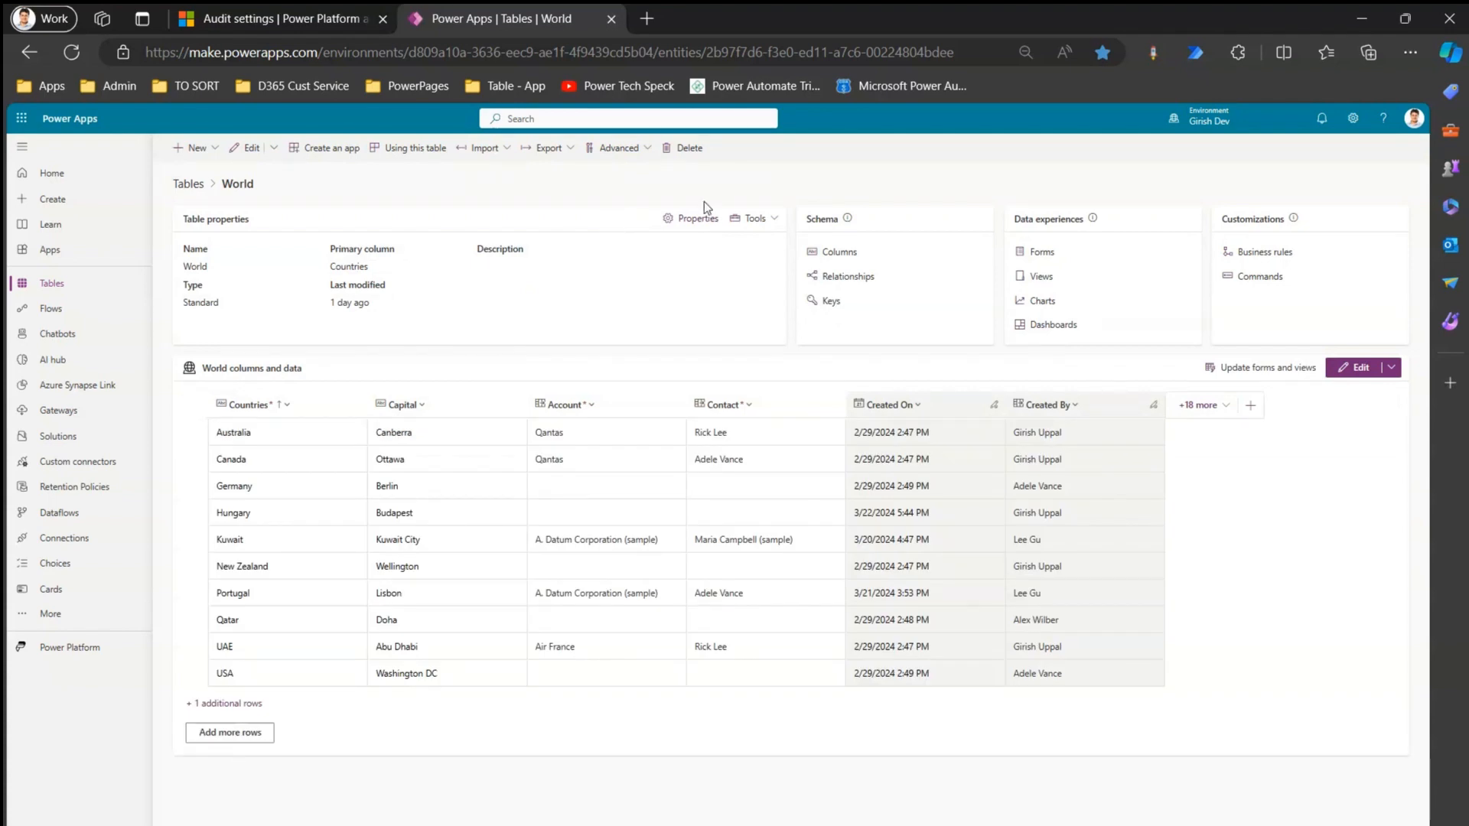
Examine the auditing option in the World table's advanced properties and close them without changes
click(701, 221)
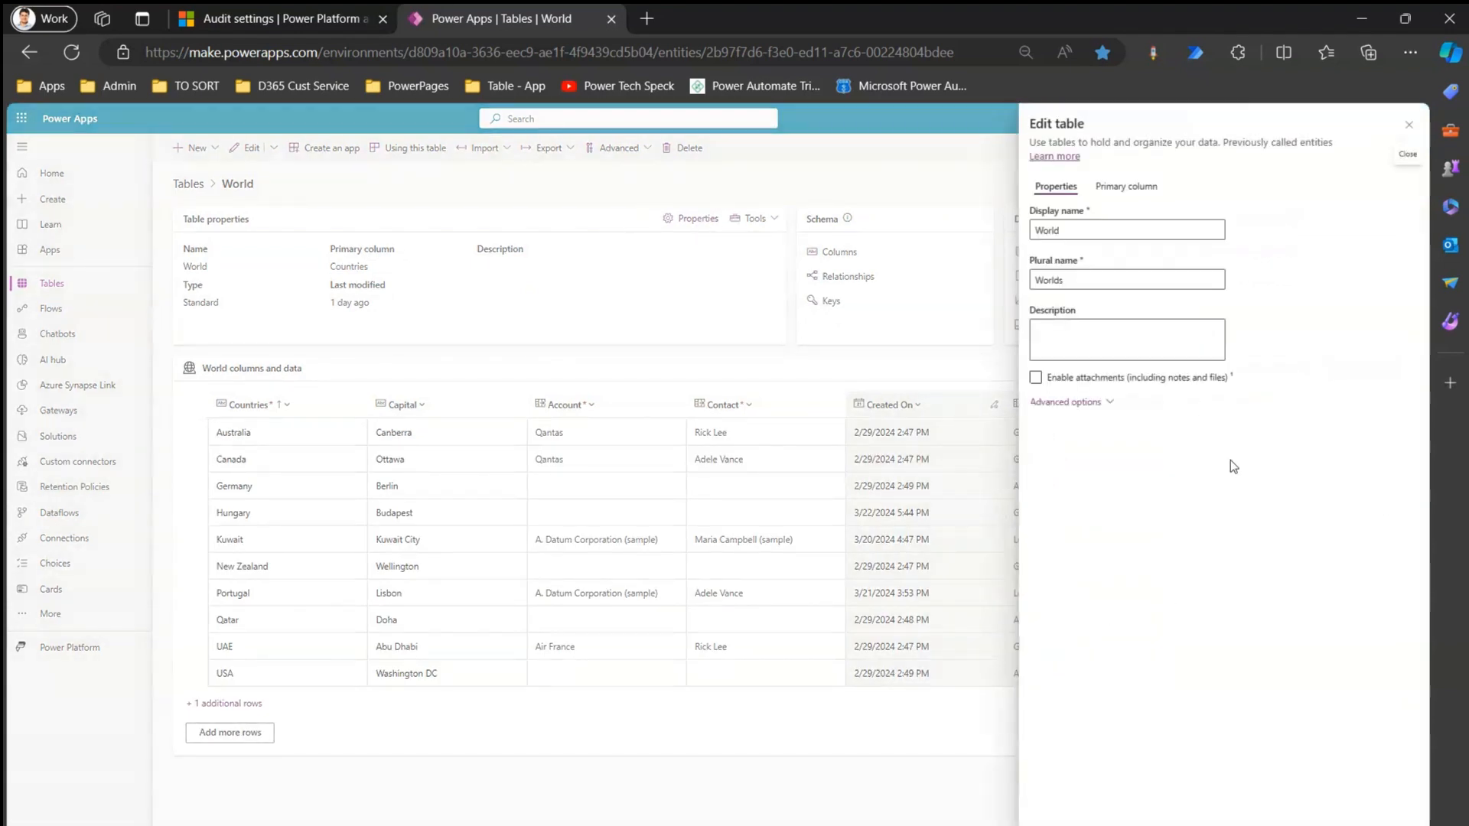
click(1099, 403)
drag(1418, 530, 1432, 823)
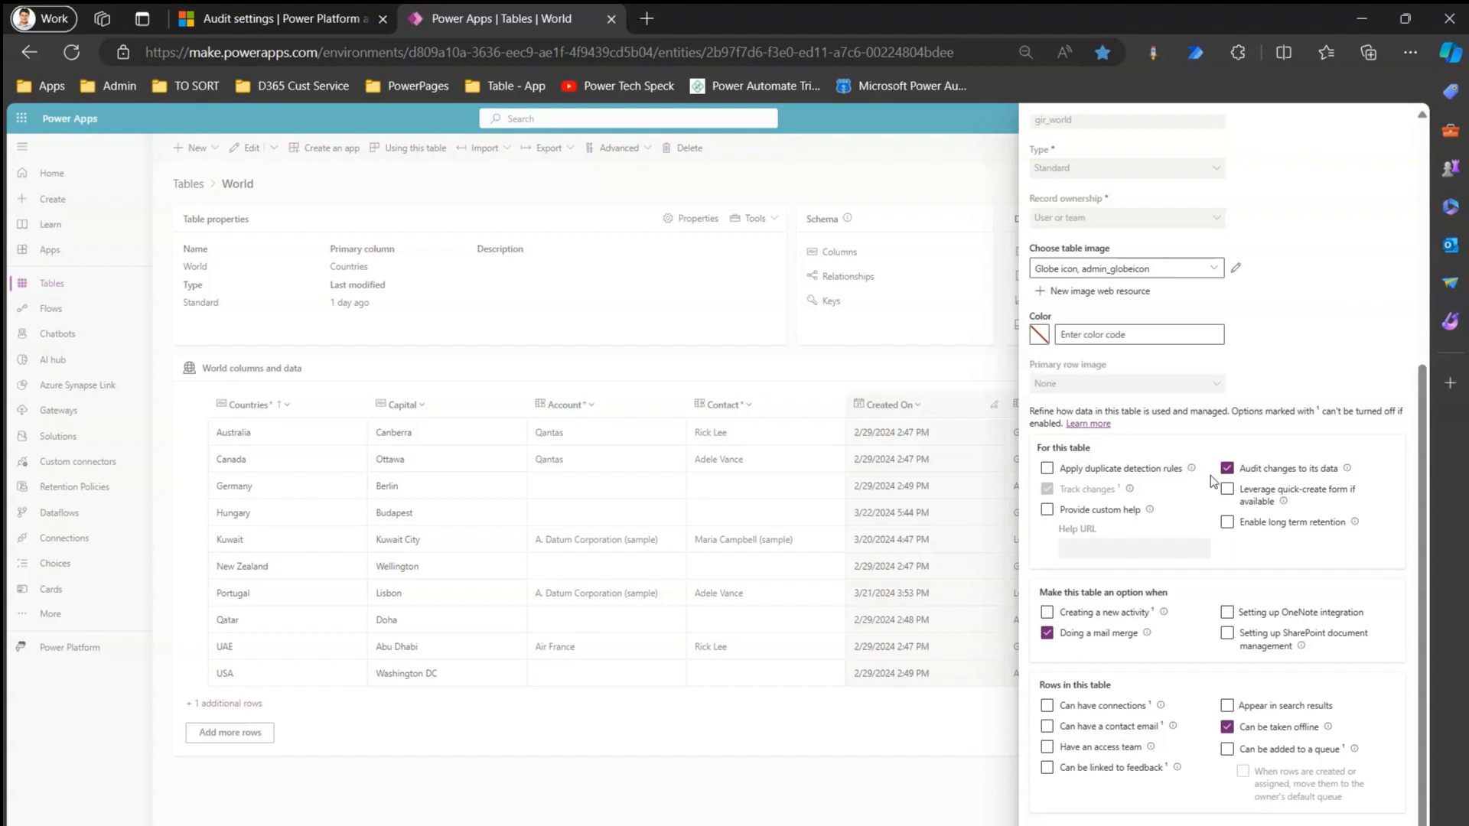
key(Escape)
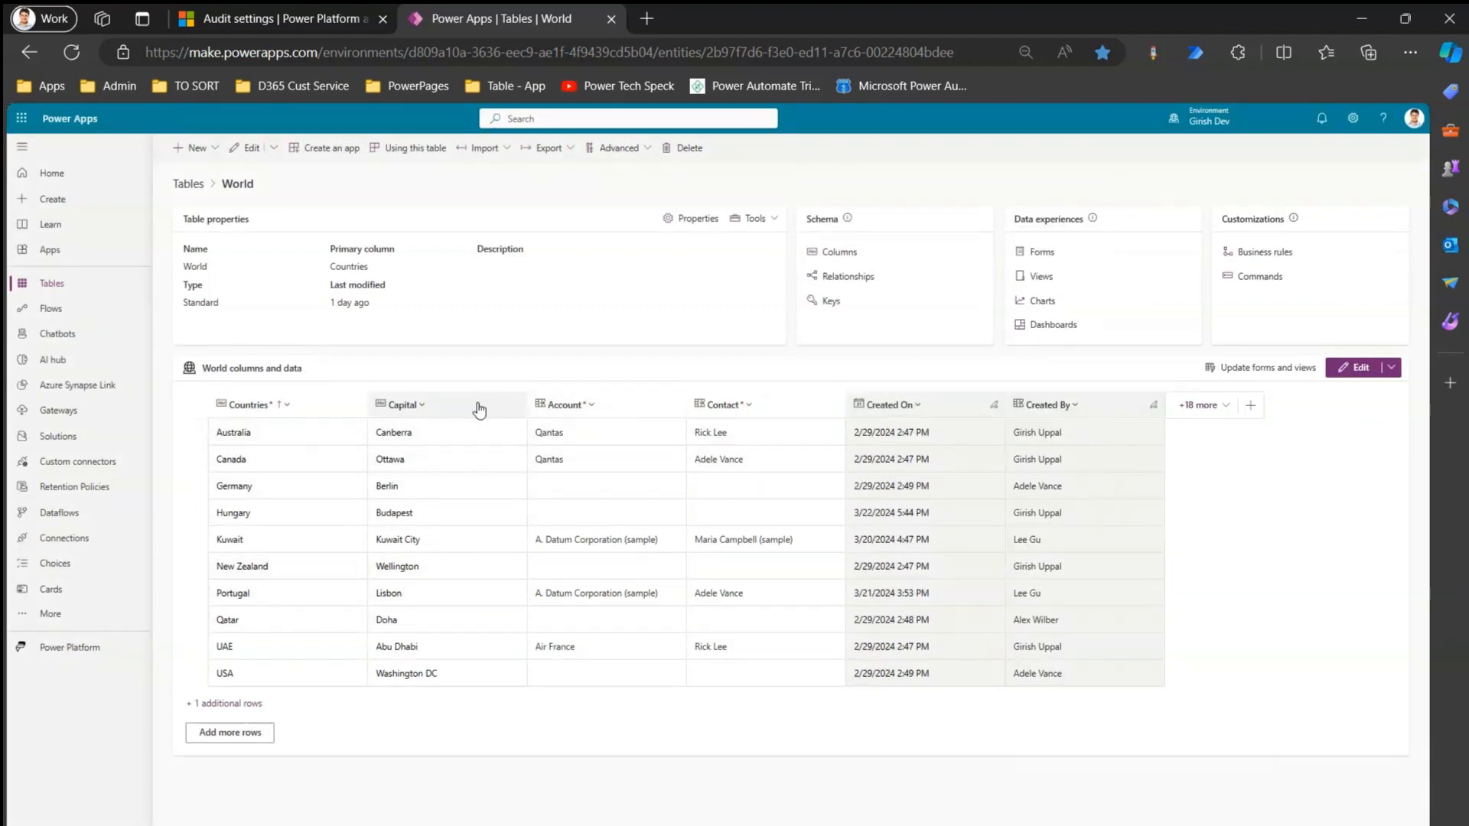
Examine the auditing option in the Capital column's advanced settings and close them without changes
click(455, 407)
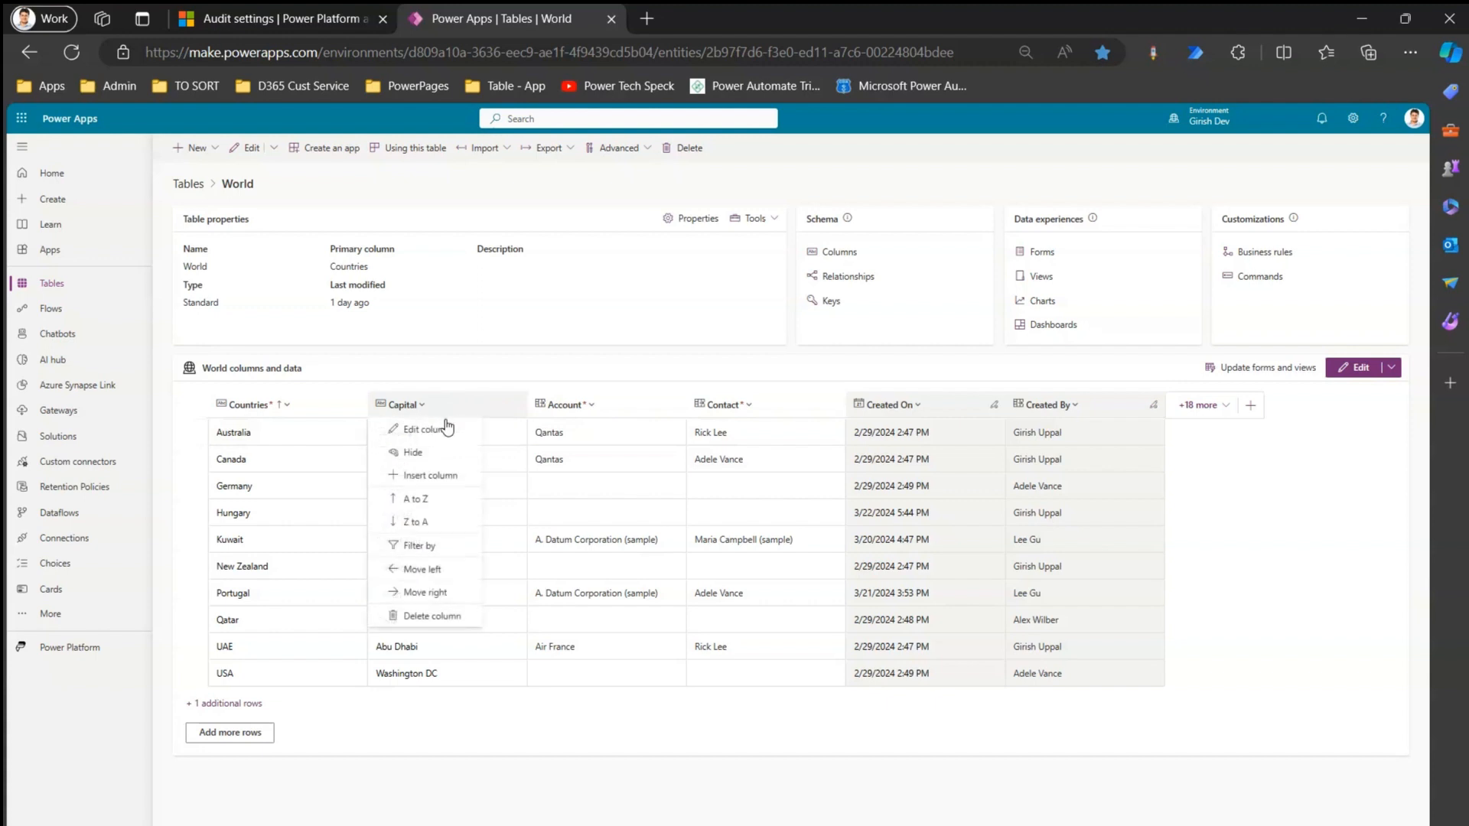
click(445, 434)
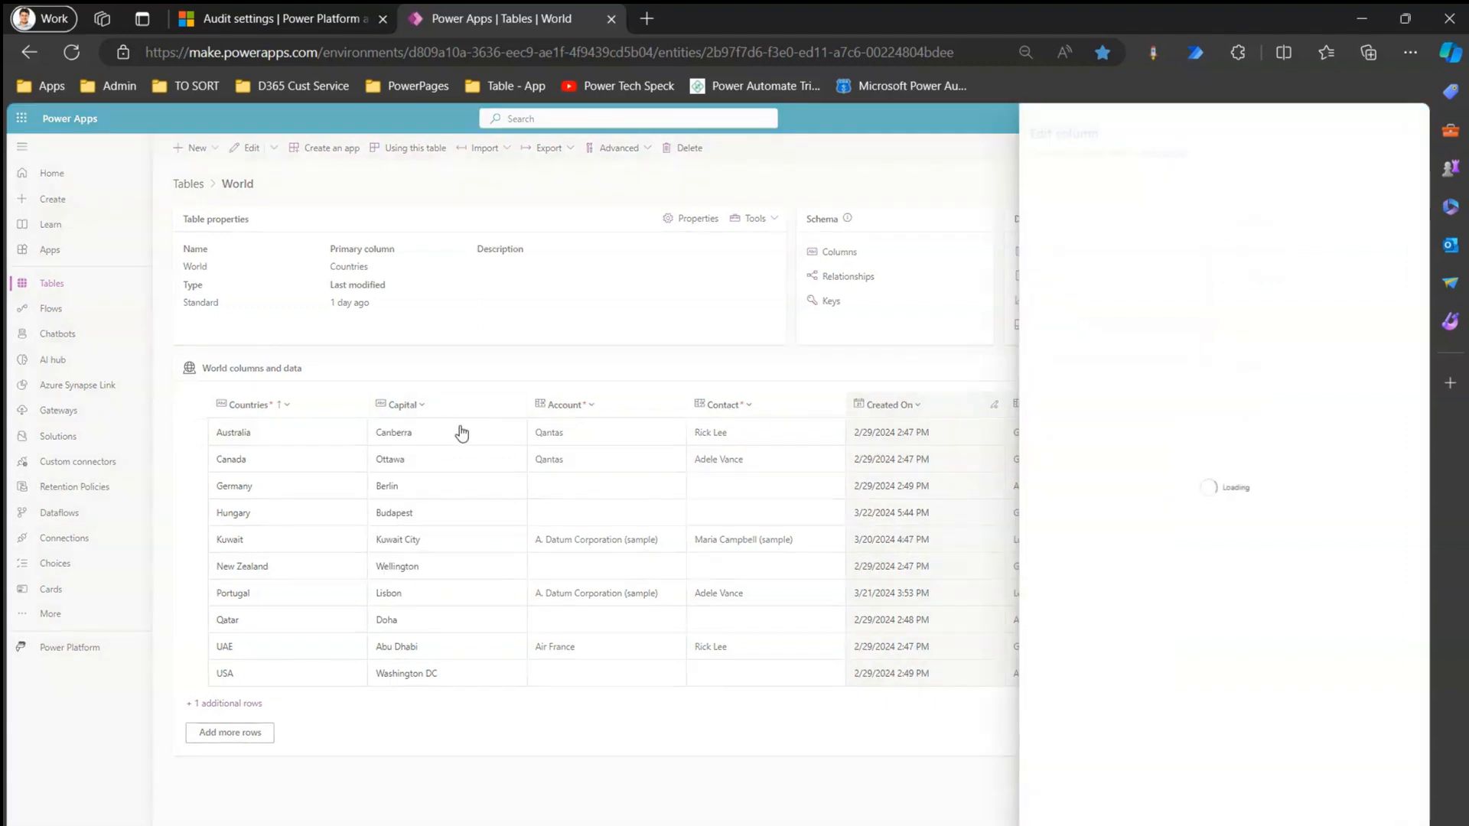
click(1074, 528)
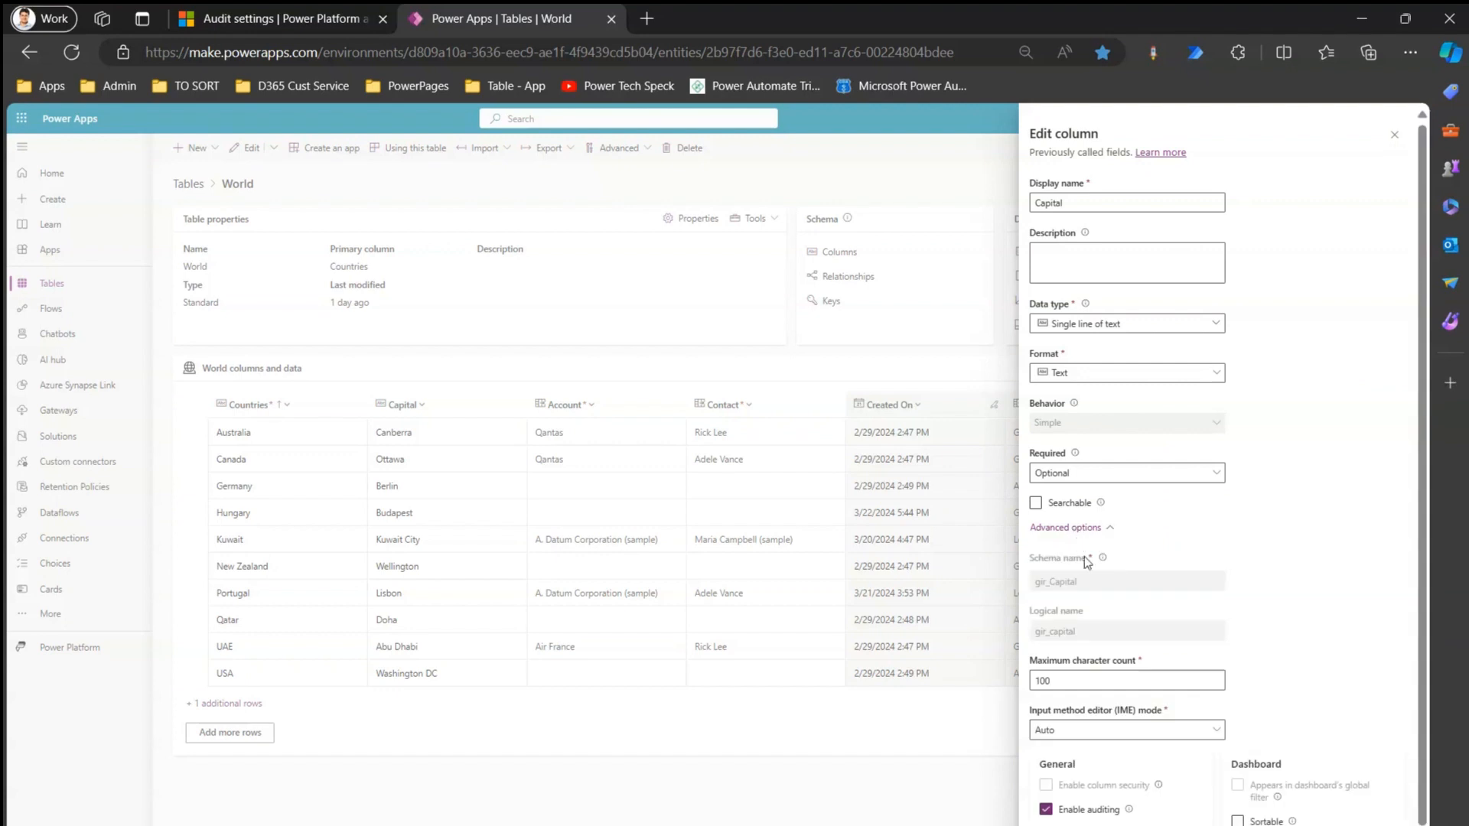
scroll(1431, 650, down, 1)
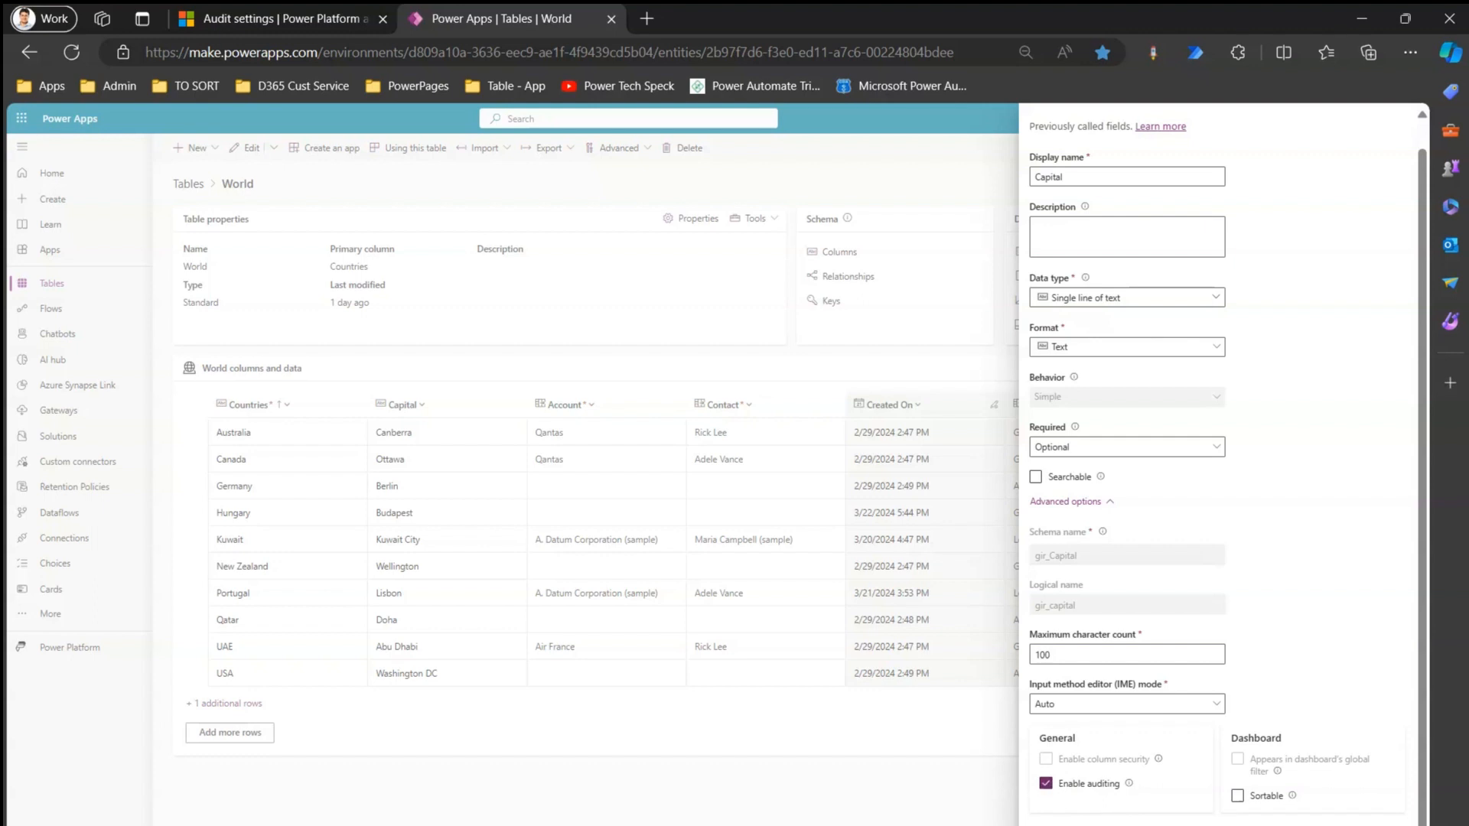
key(Escape)
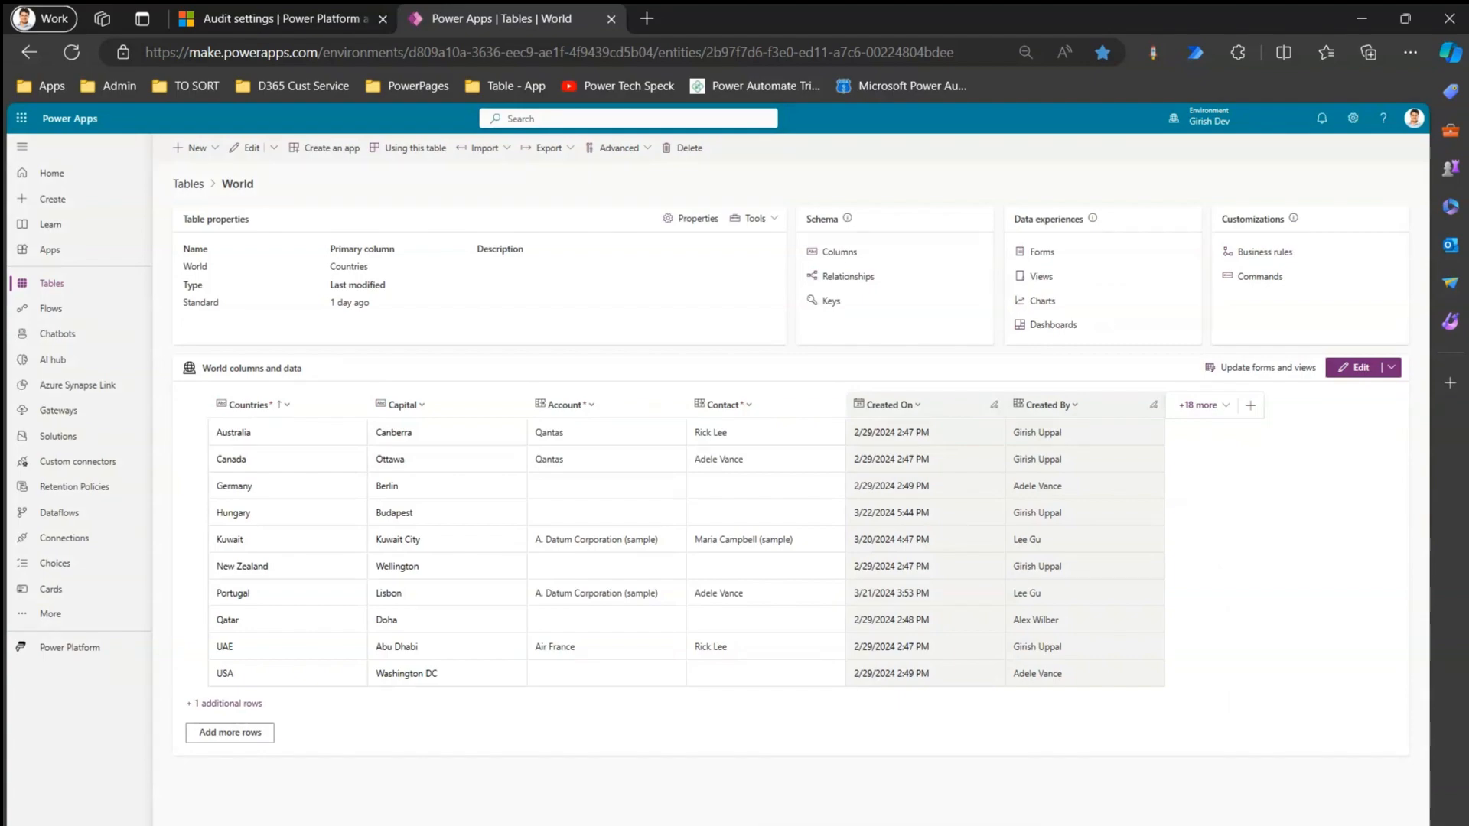
Switch to XrmToolBox, search the tools for "recycl" and open the Recycle Bin tool
click(801, 825)
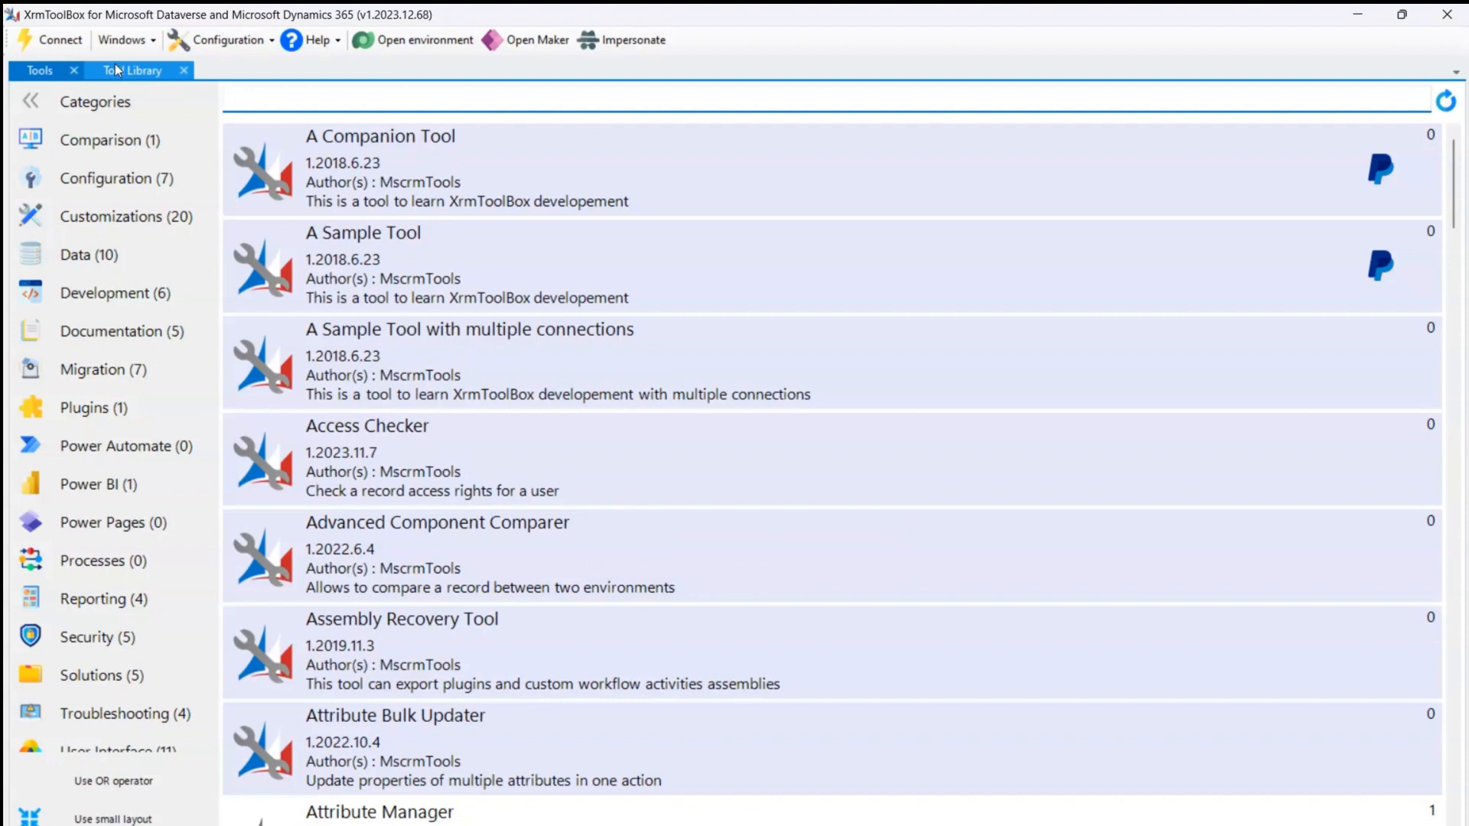
text(recy)
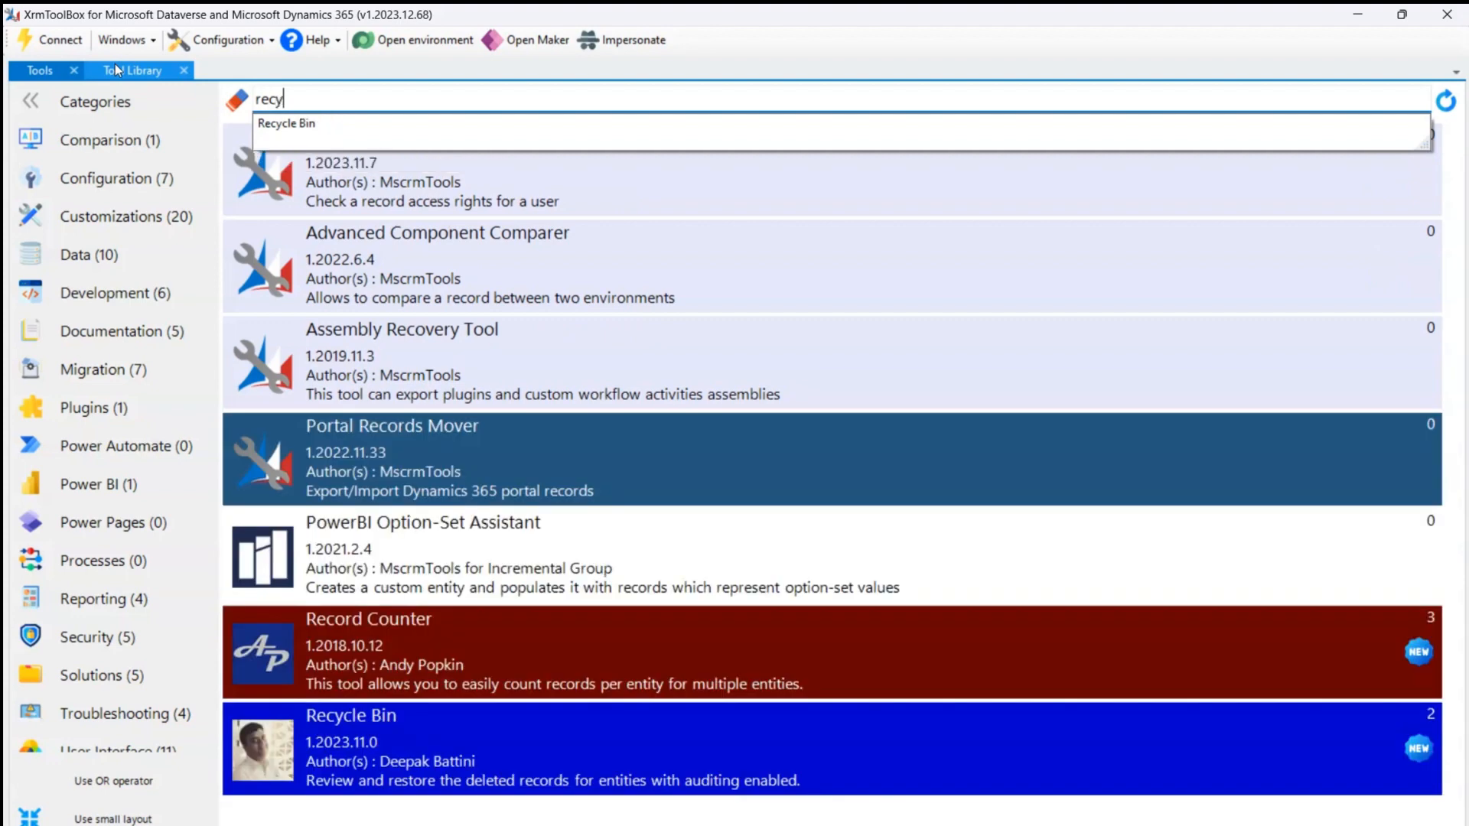
text(cl)
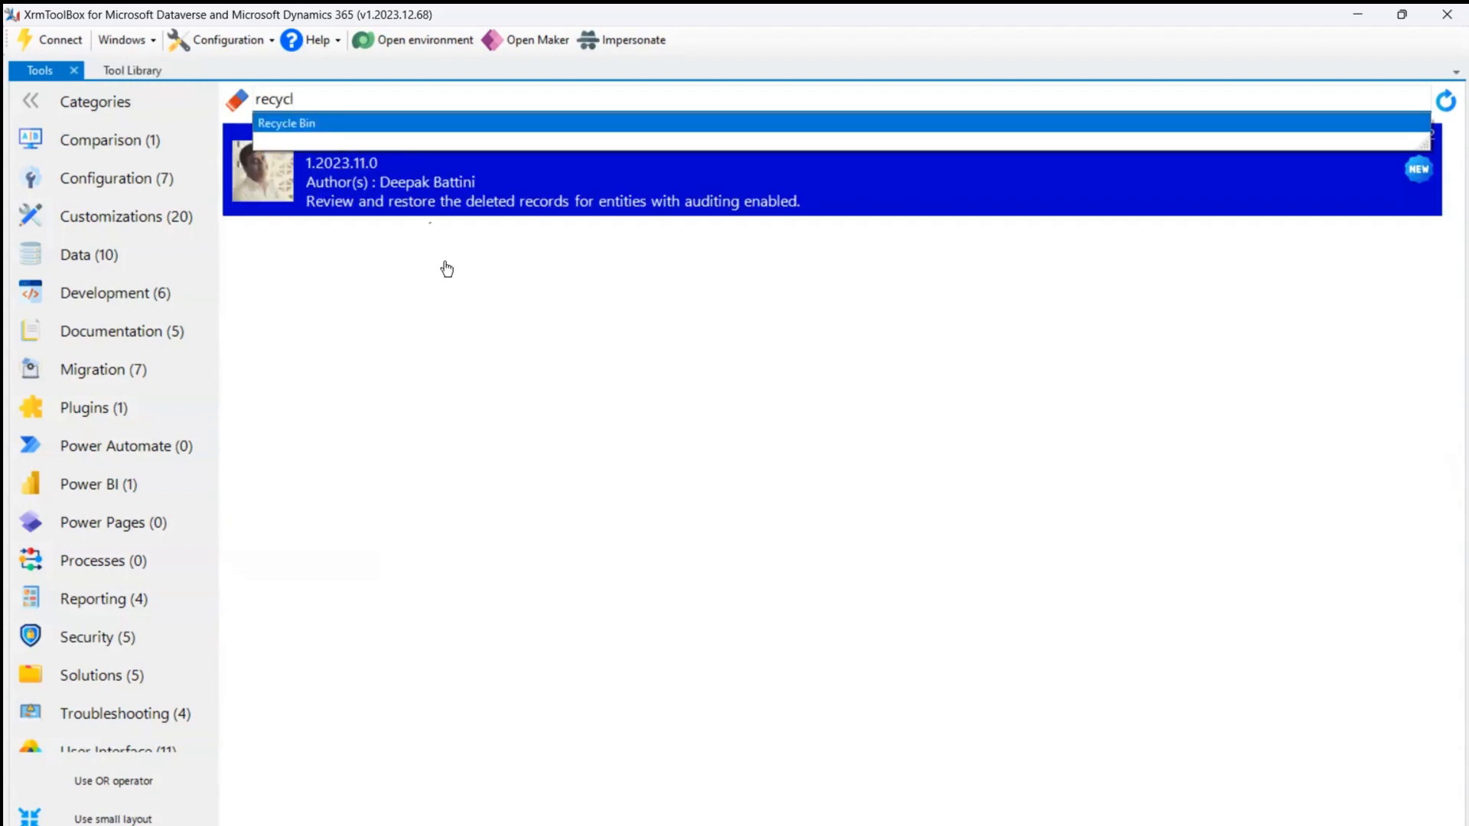
click(354, 127)
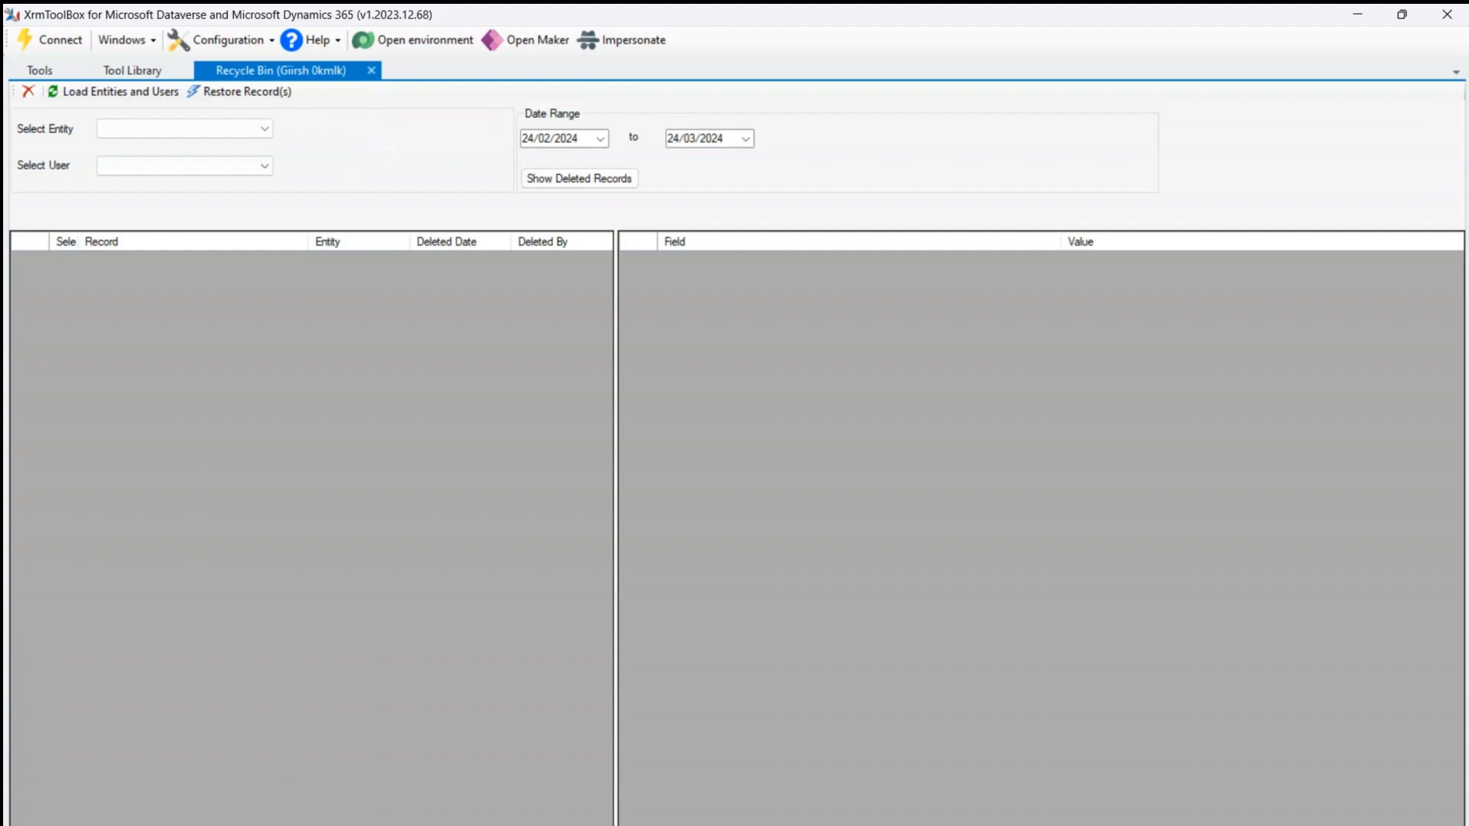
Check the entity choices in the Recycle Bin tool and load the entities and users
click(267, 132)
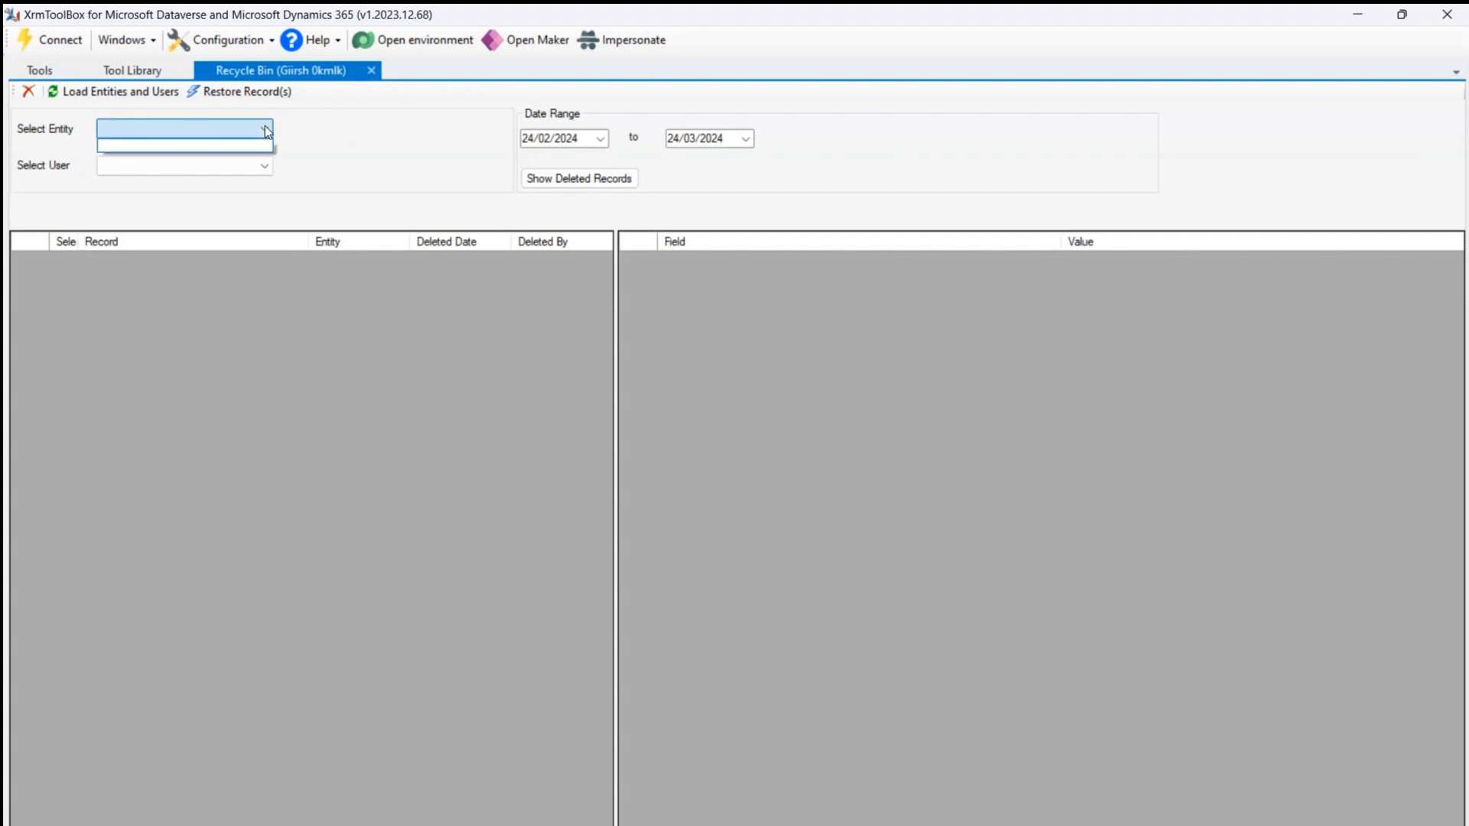
click(267, 131)
click(268, 129)
click(267, 128)
click(268, 128)
click(268, 129)
click(267, 128)
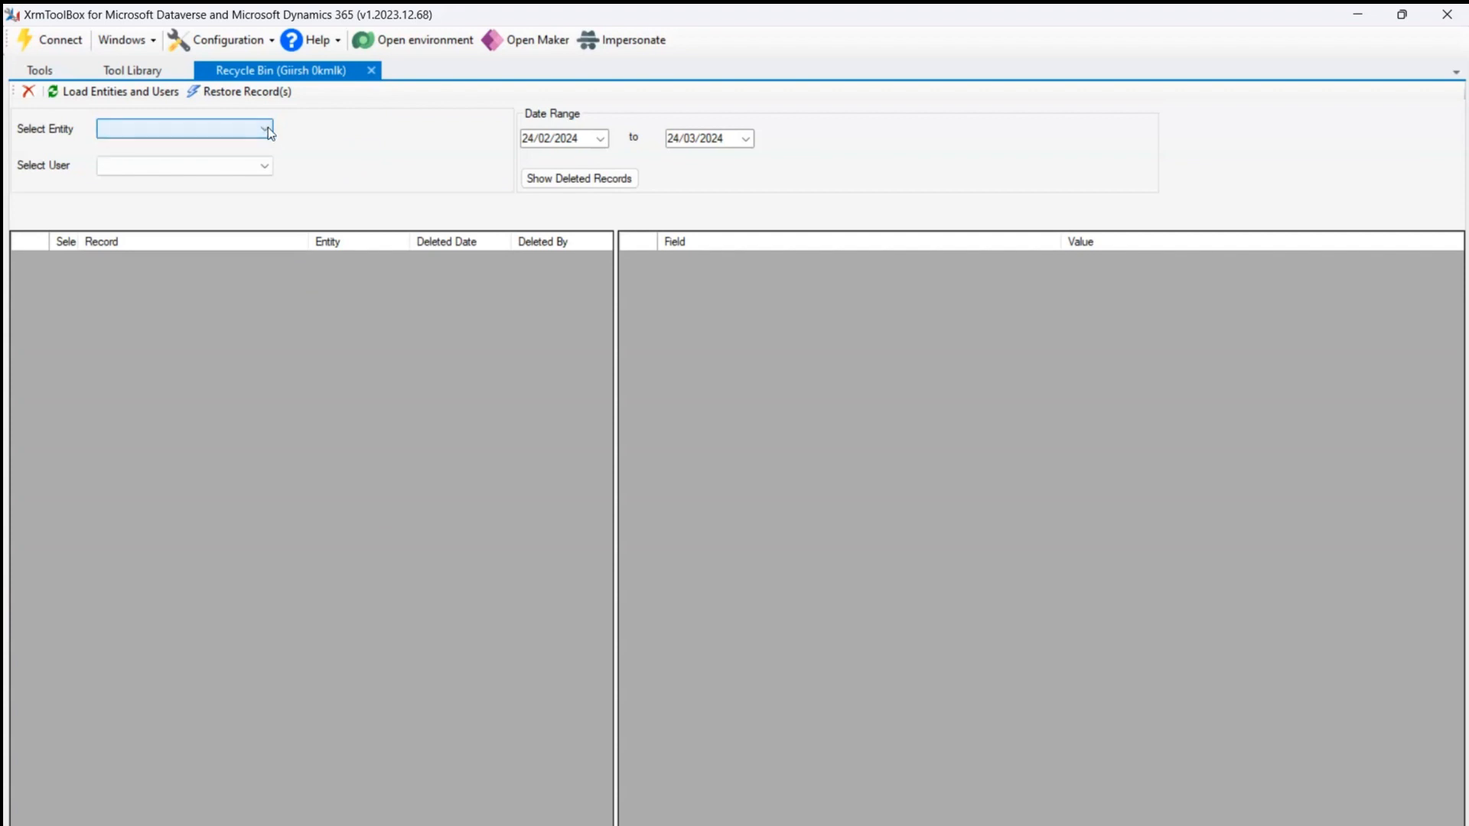
click(108, 91)
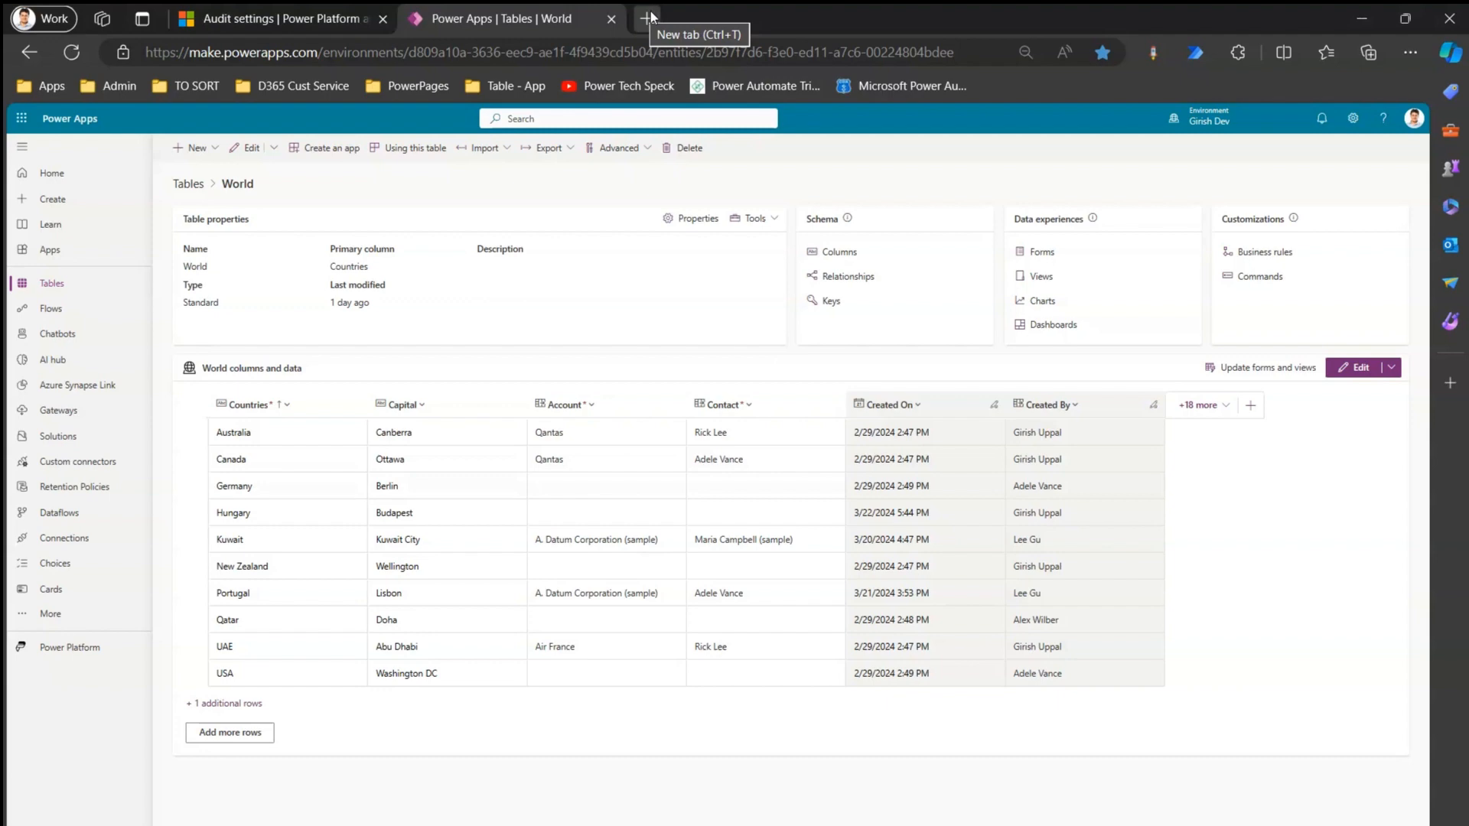
Switch back to the browser's Audit settings page and open the Global Audit Settings to review them
click(279, 18)
click(409, 16)
click(279, 18)
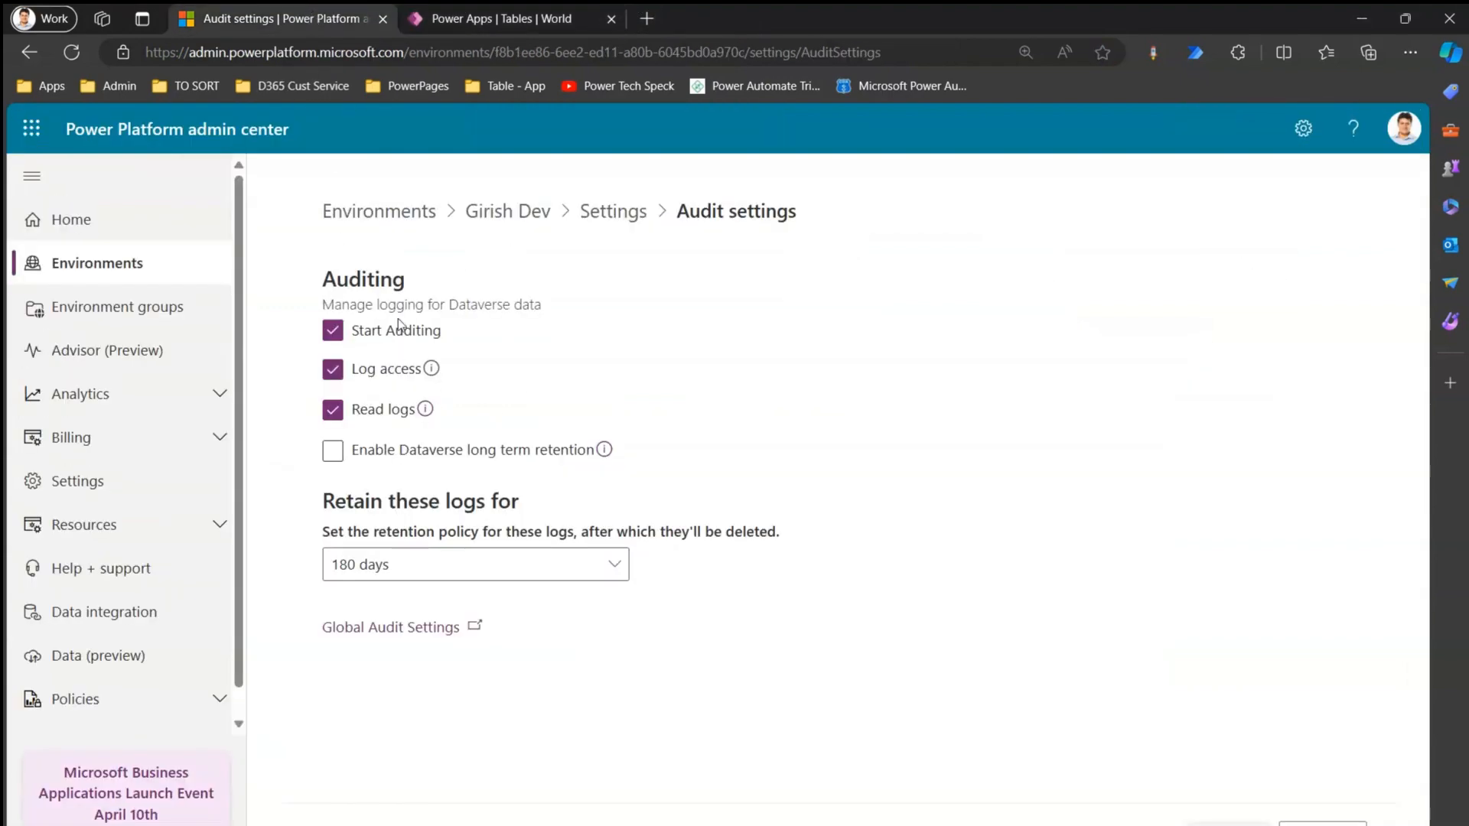
click(437, 635)
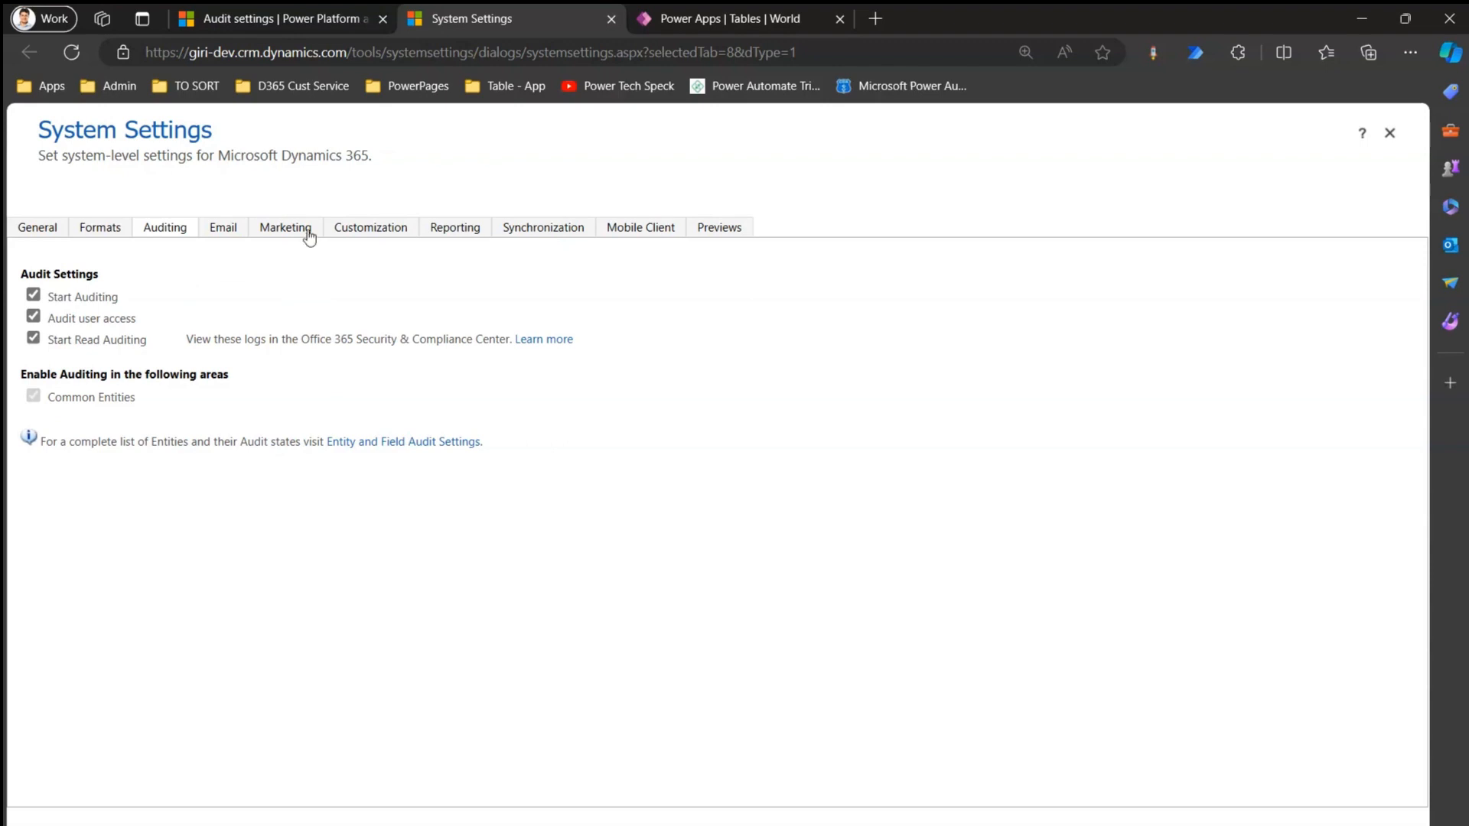
Return to the Girish Dev environment's settings and open the Audit summary view under Audit and logs
click(291, 18)
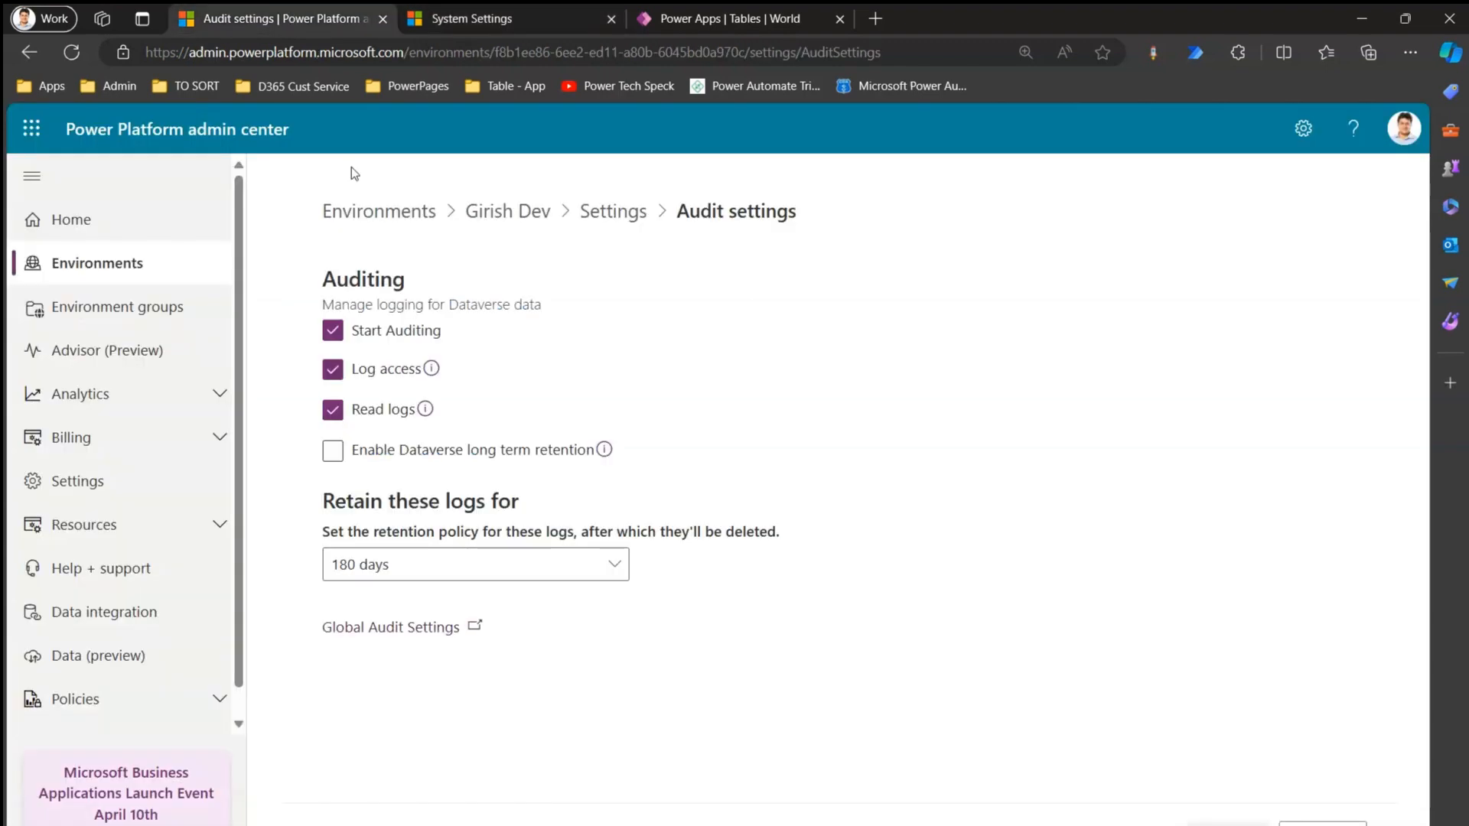
click(601, 212)
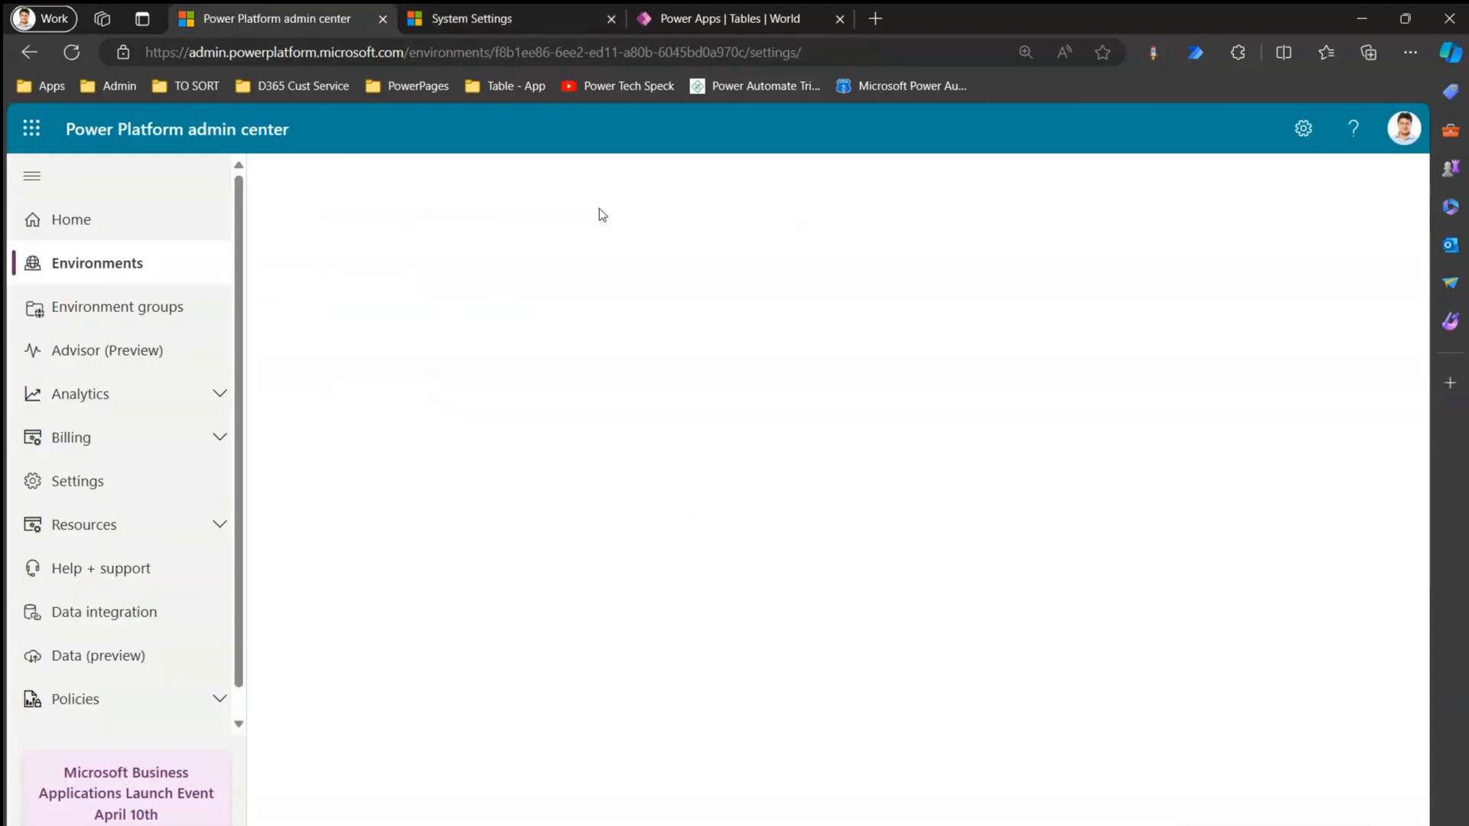
click(331, 538)
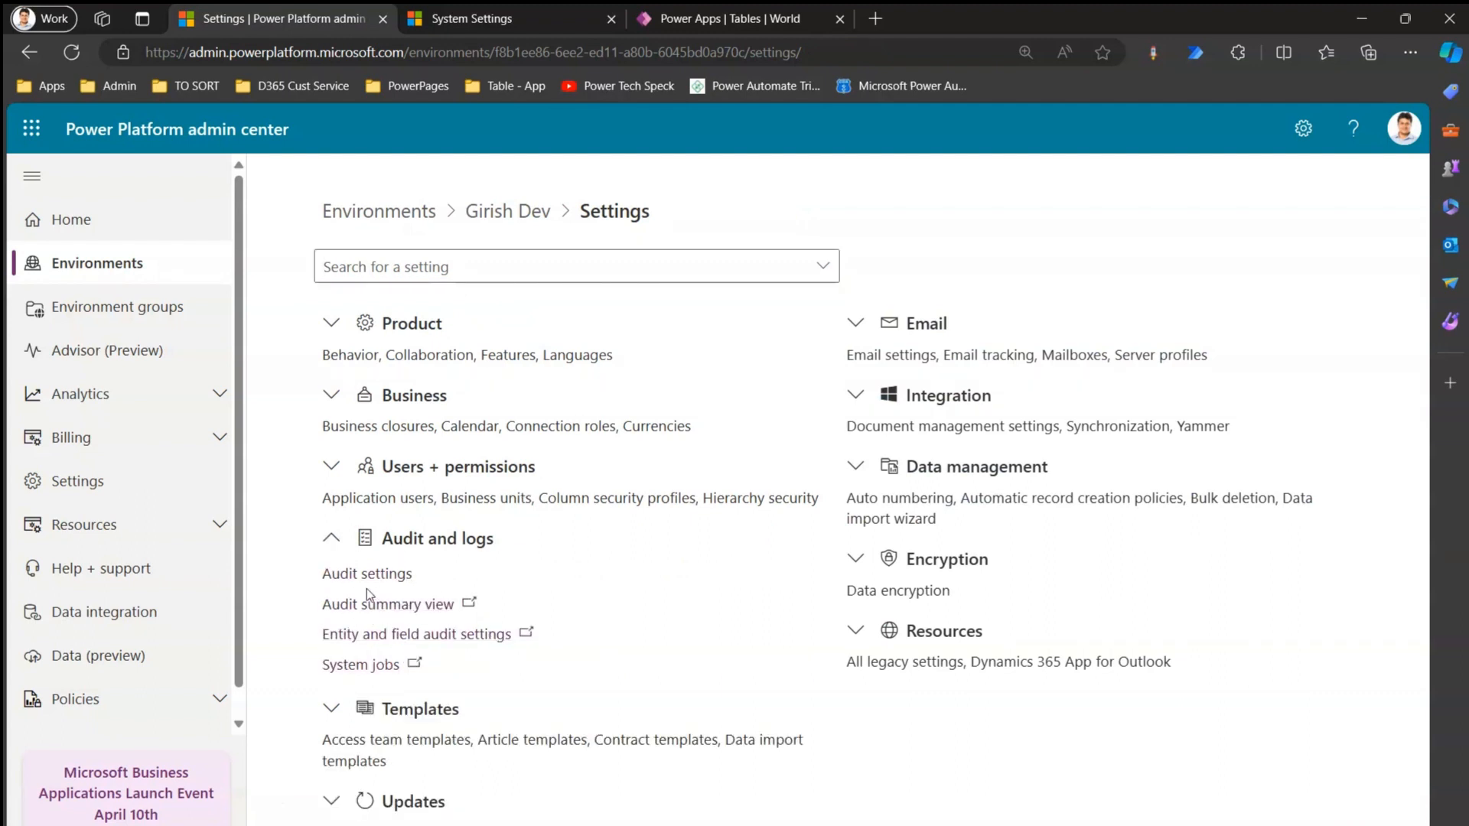
click(409, 606)
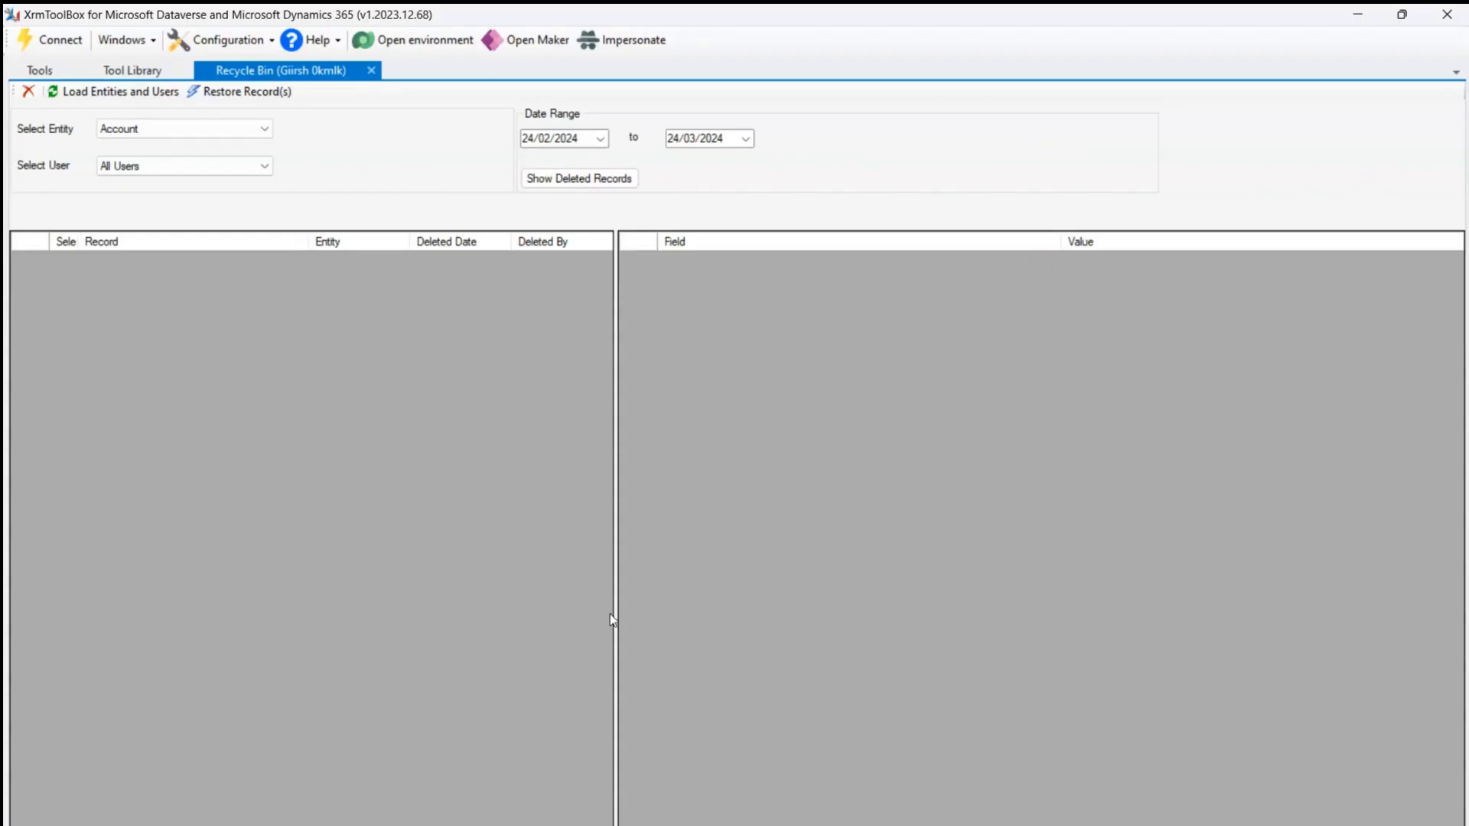
In the XrmToolBox Recycle Bin tool, choose the World entity with All Users and show its deleted records
click(267, 129)
drag(264, 162, 283, 343)
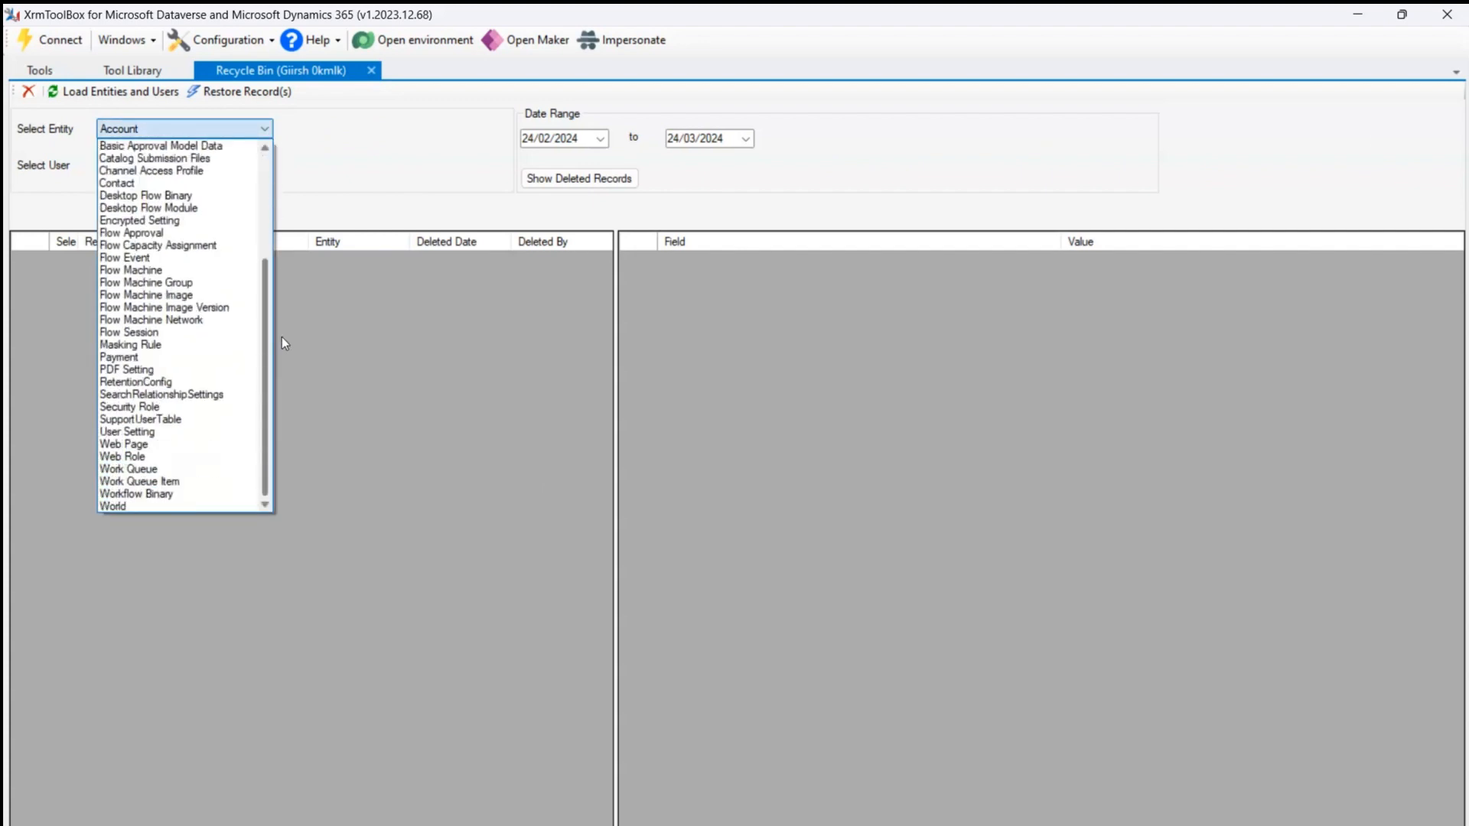
click(186, 506)
click(209, 163)
click(219, 163)
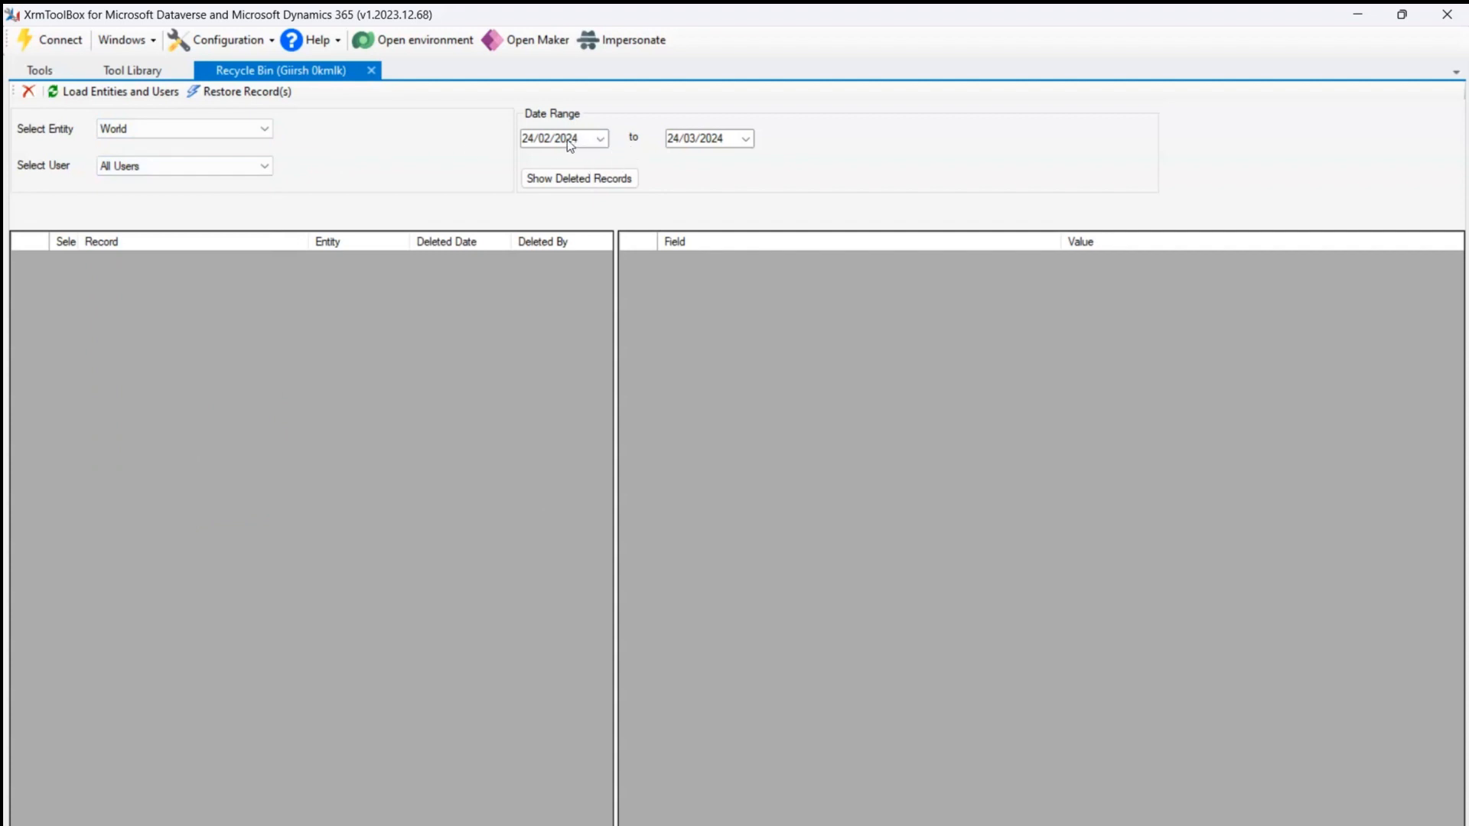
click(607, 180)
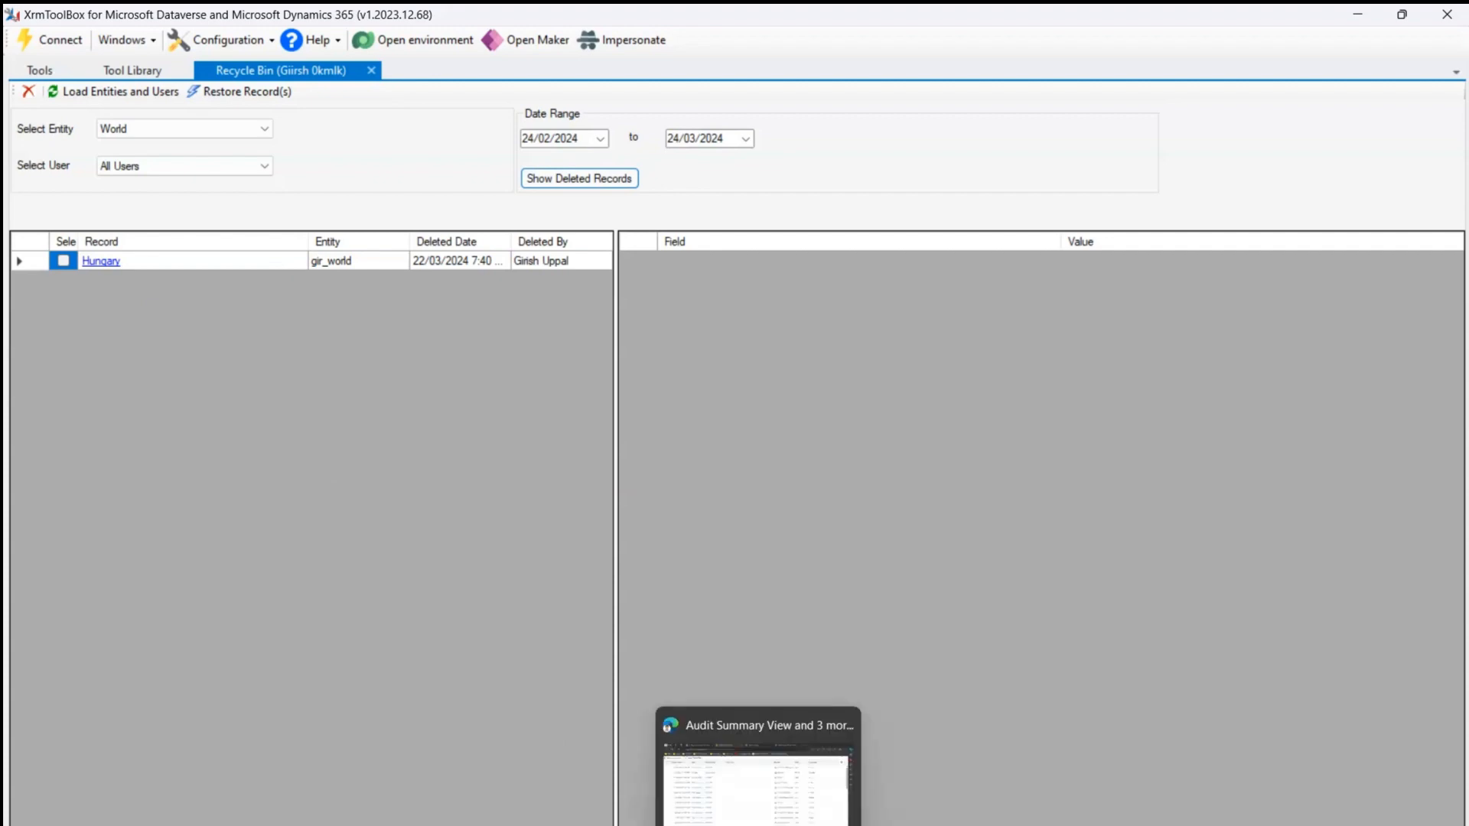
Switch to the browser and open the bookmarked World App in a new tab
click(758, 825)
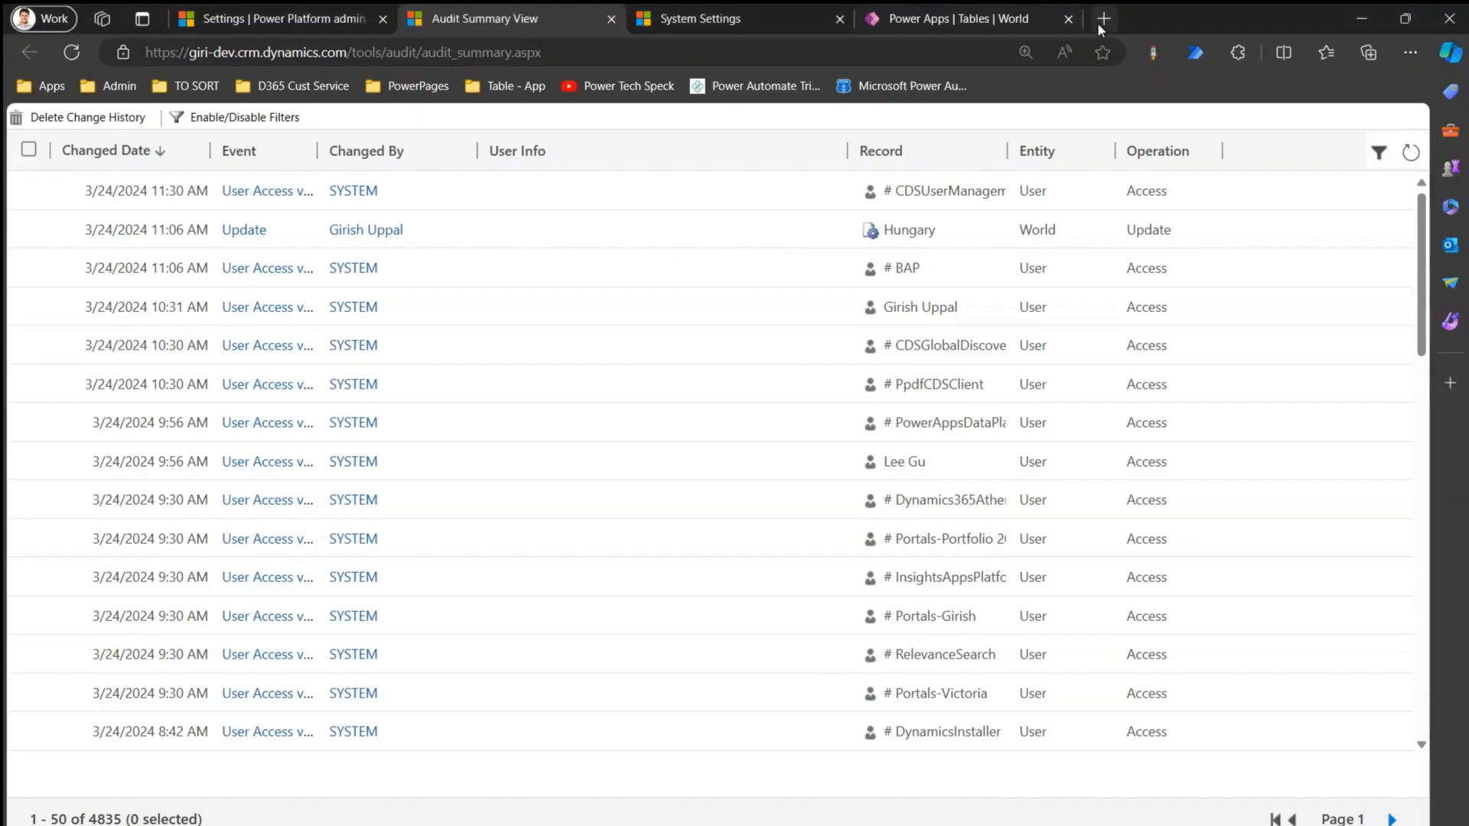
key(ctrl+t)
click(505, 87)
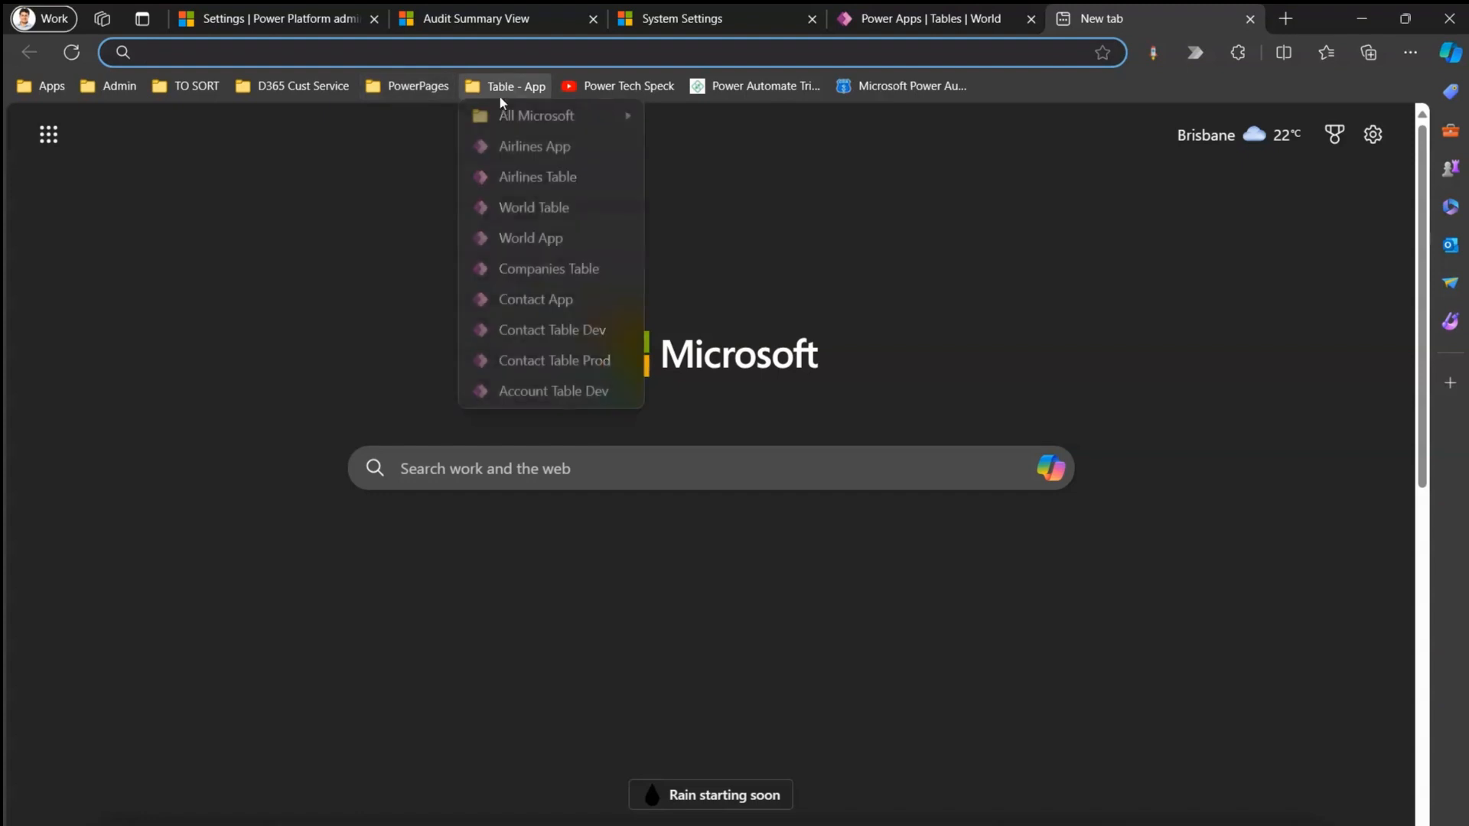
click(539, 238)
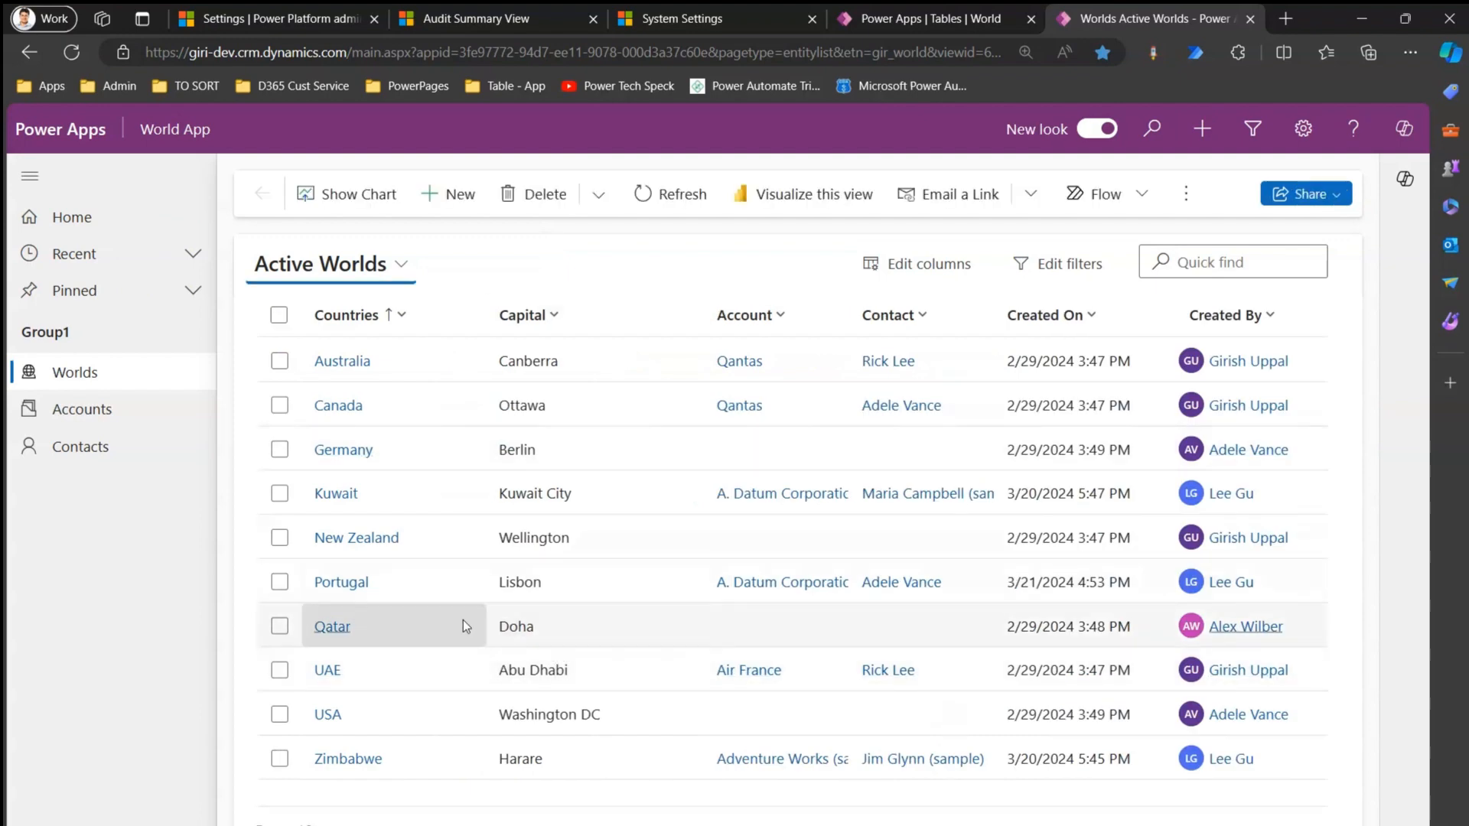
Delete the Kuwait and UAE records from the Active Worlds view, one at a time
click(279, 493)
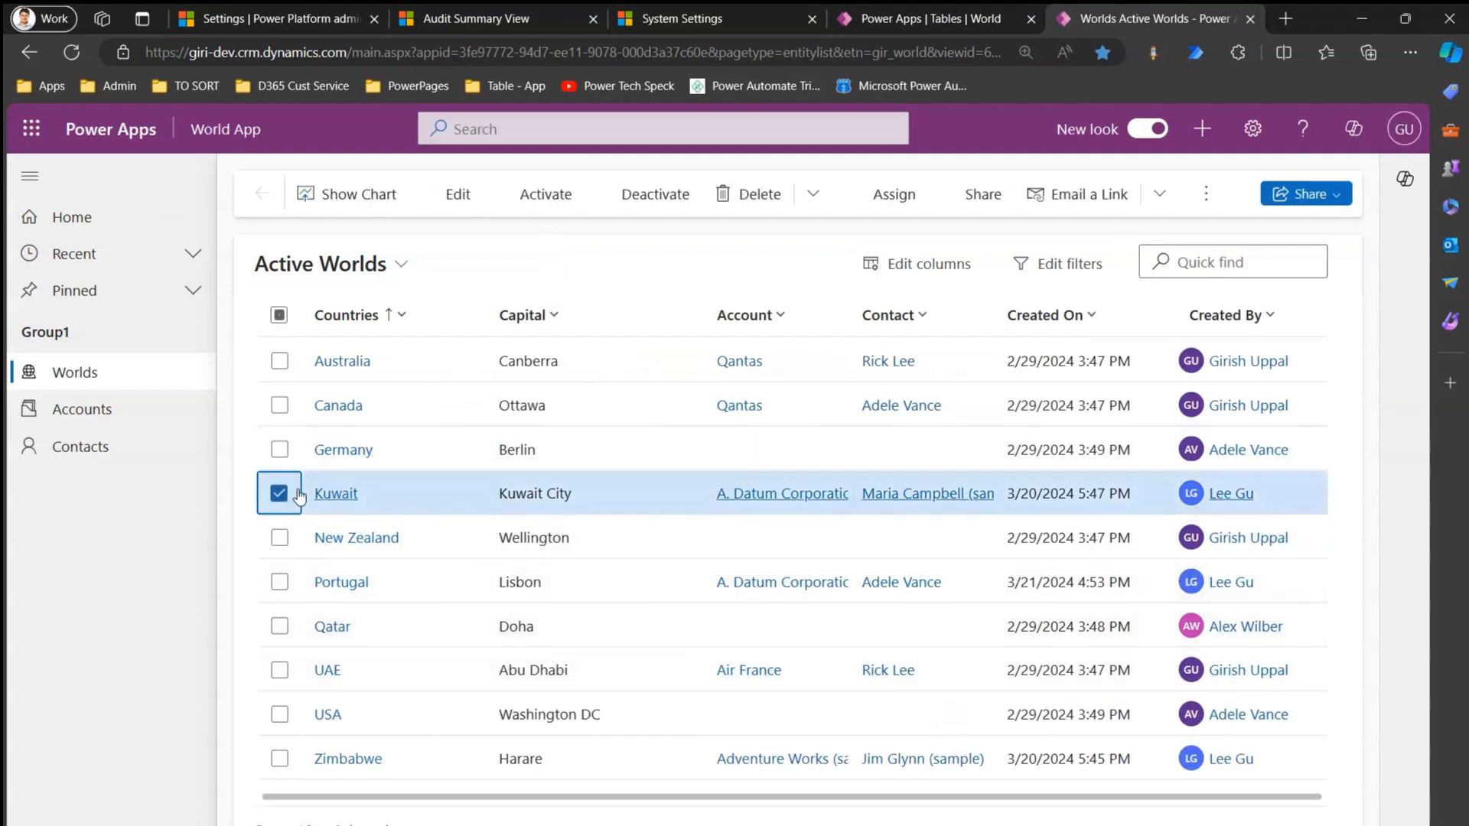
click(732, 196)
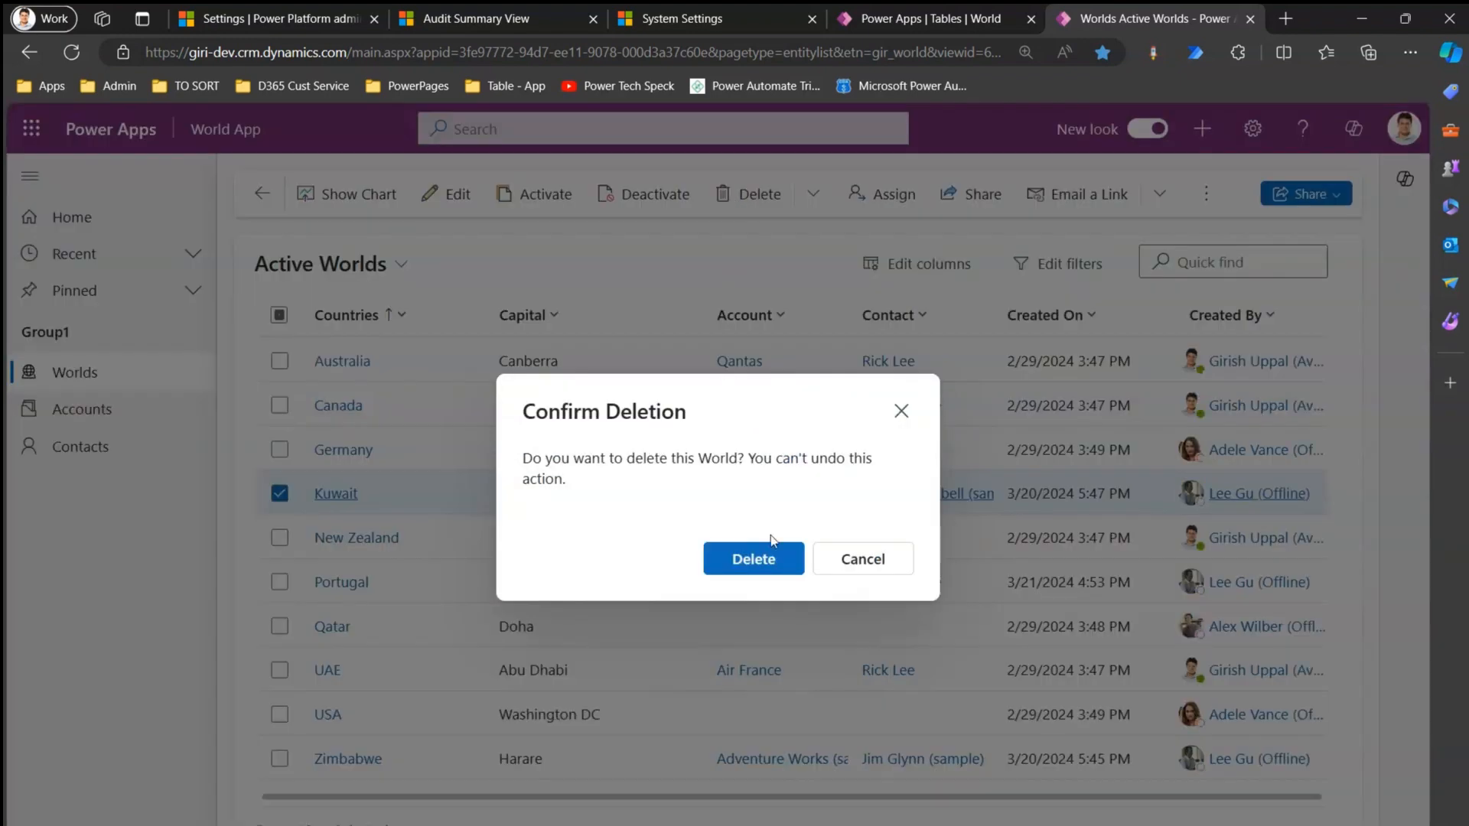
click(765, 559)
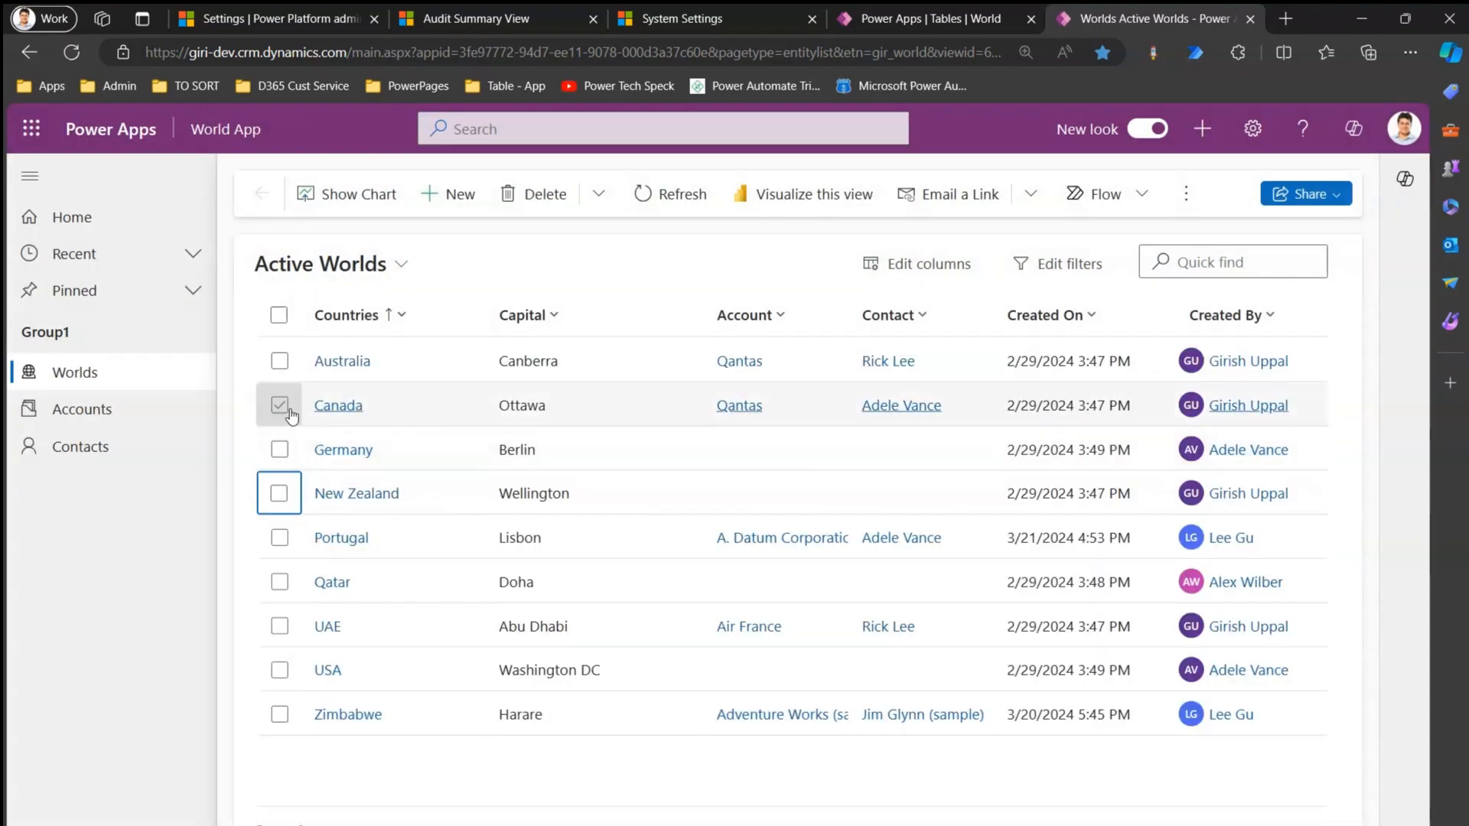
click(279, 626)
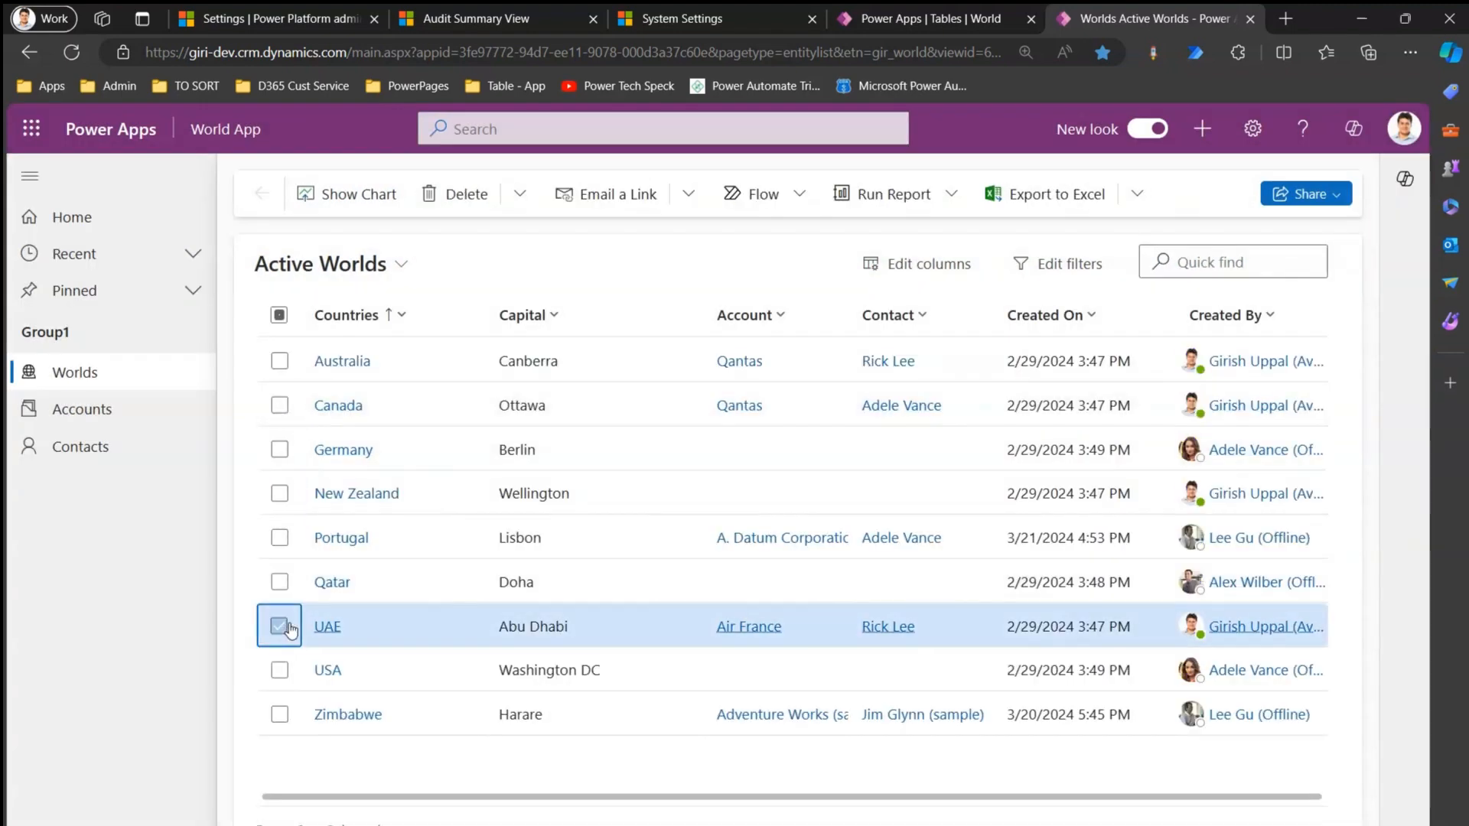
click(750, 195)
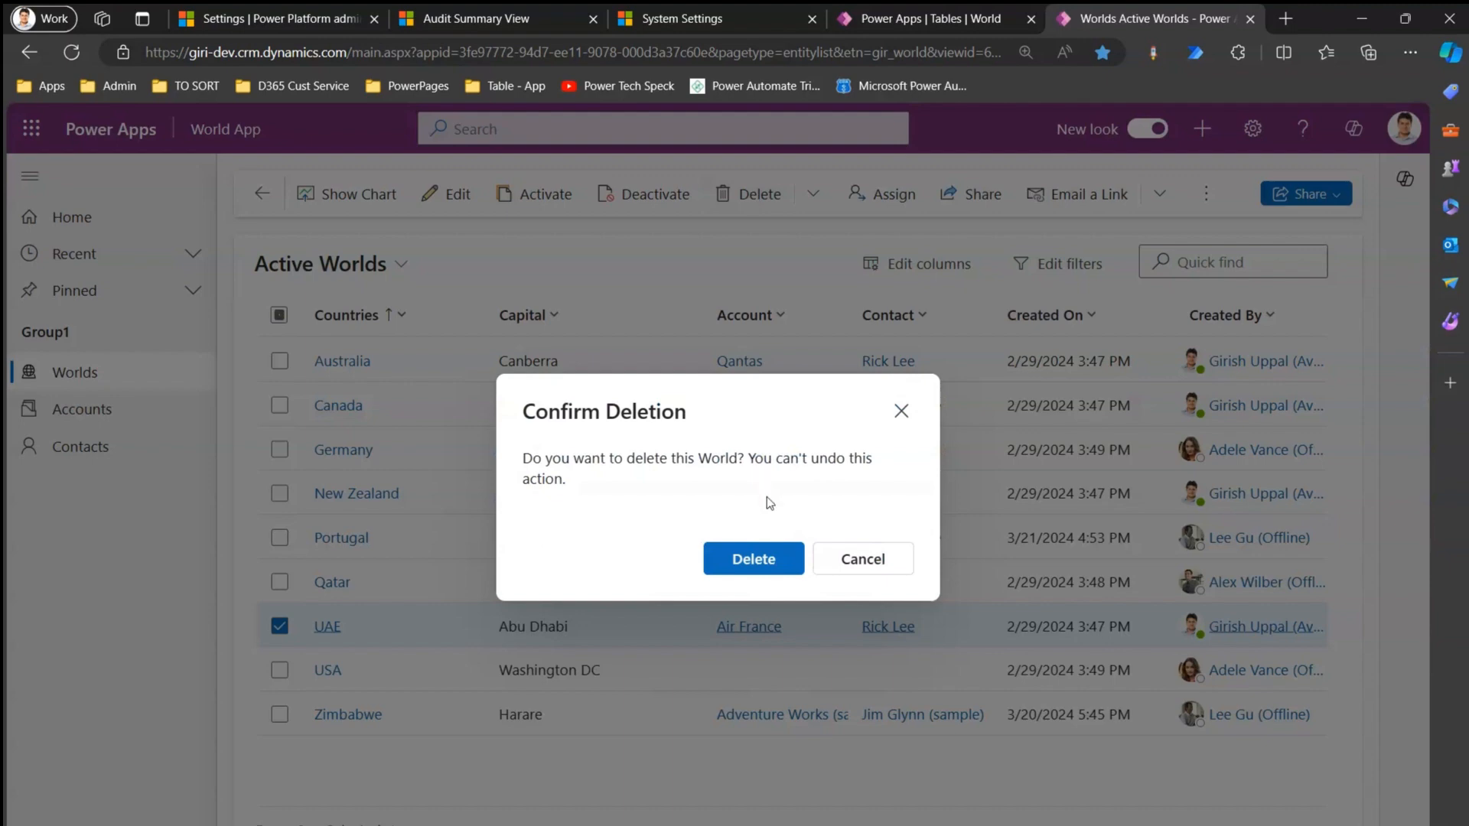
click(768, 558)
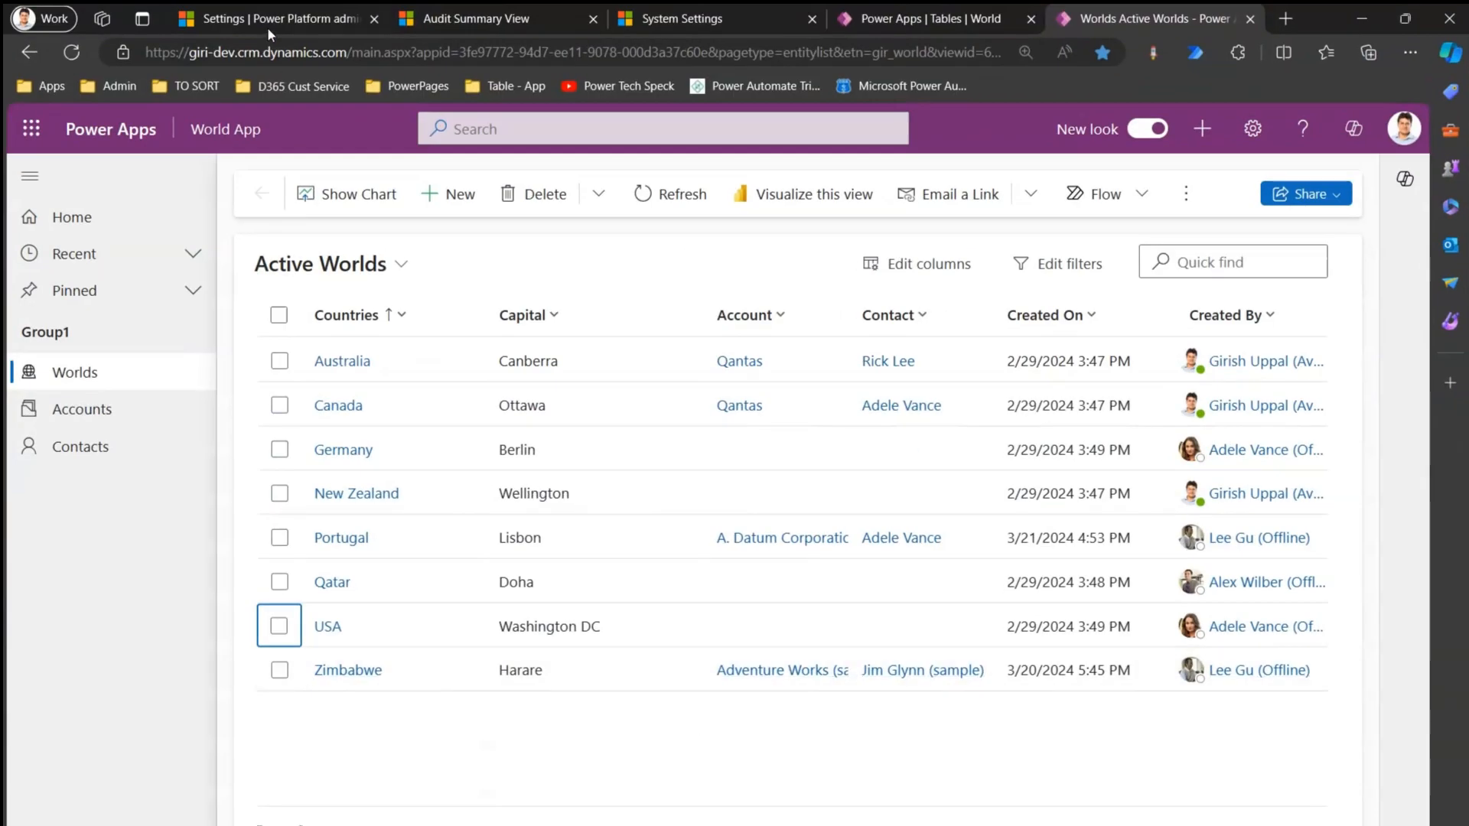
Refresh the Audit Summary View and examine the field values in the newest World delete entry
click(268, 22)
click(444, 19)
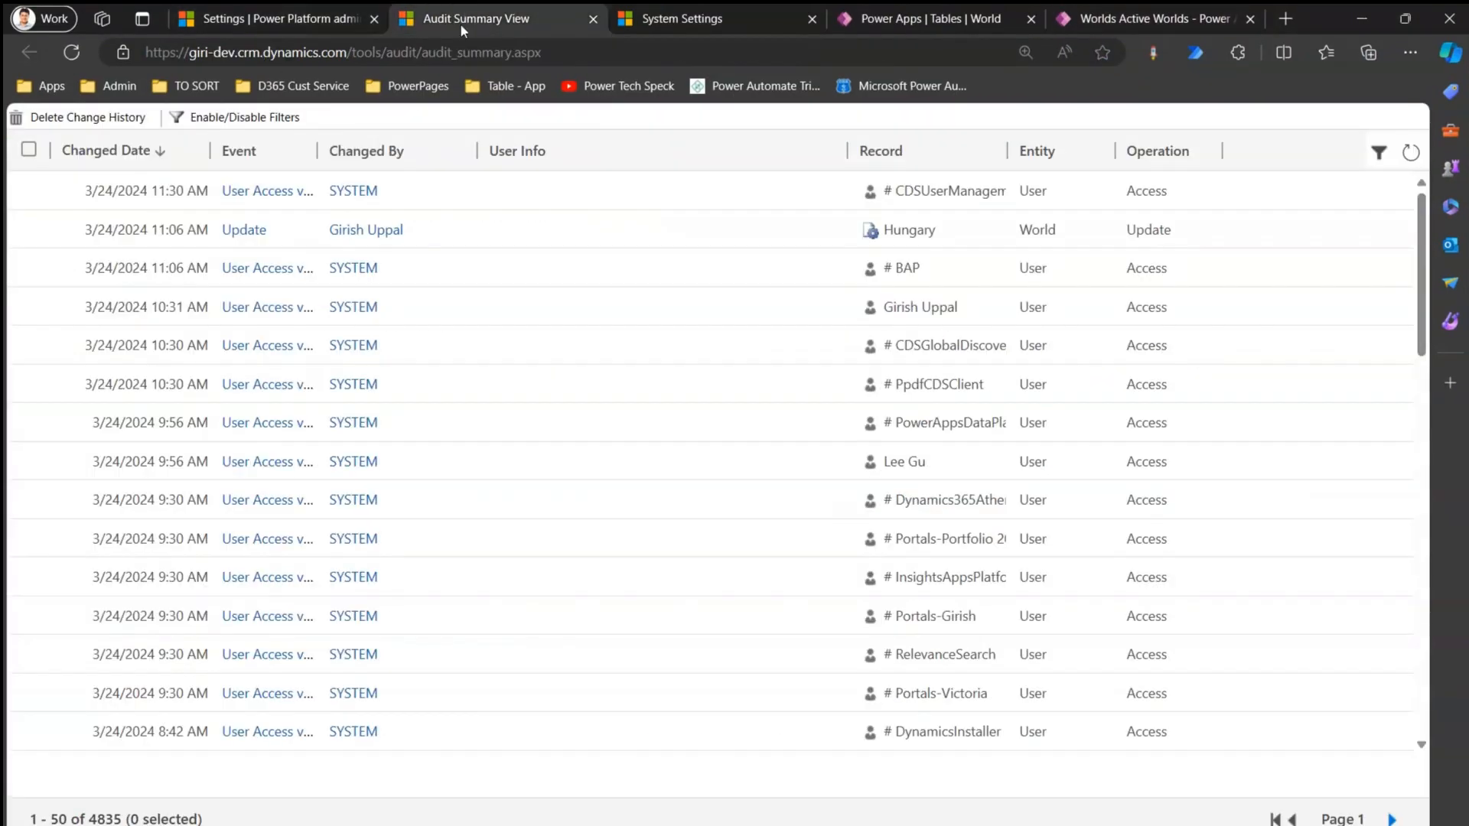
click(1410, 153)
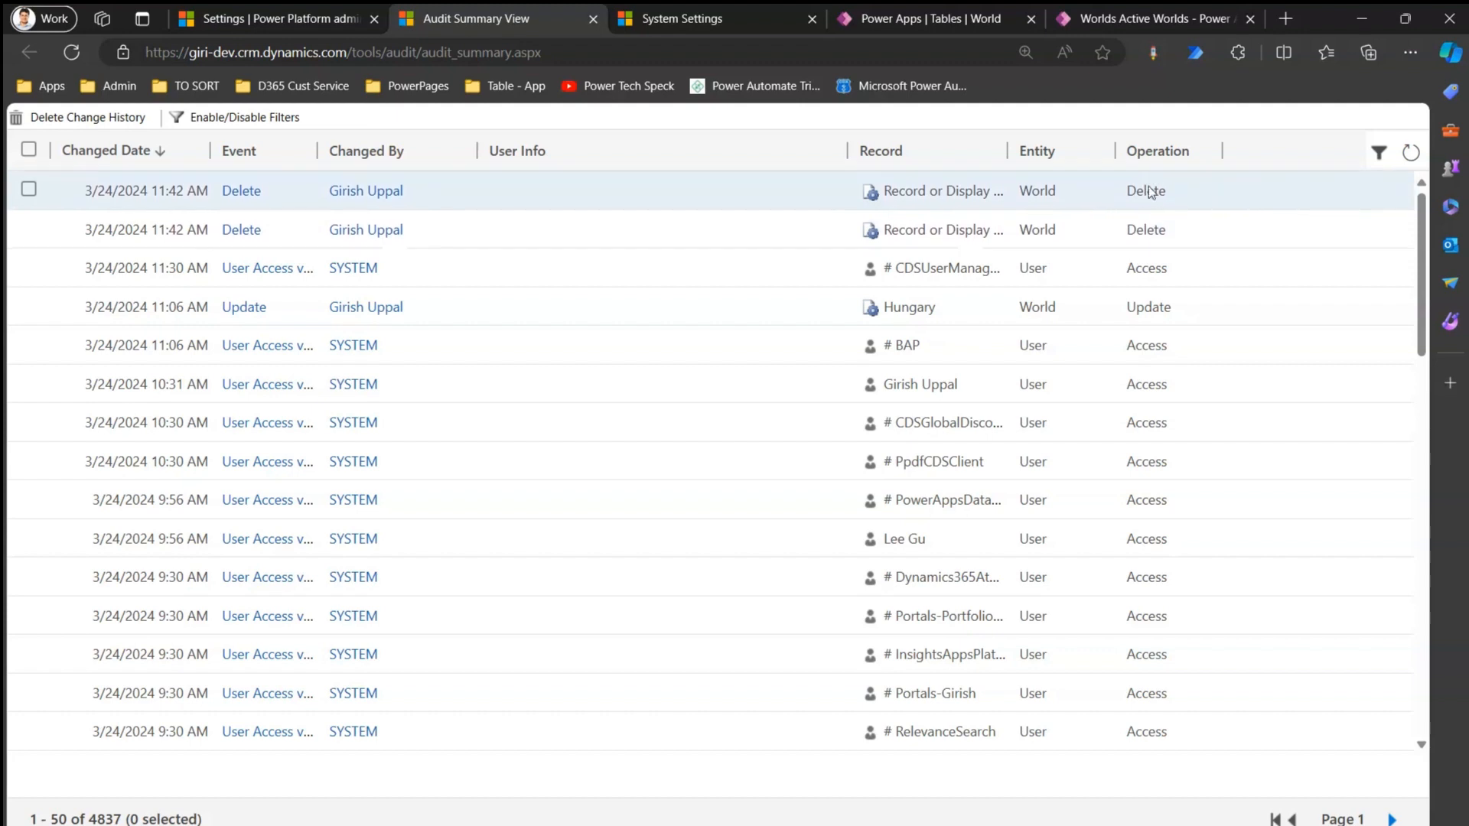
click(241, 193)
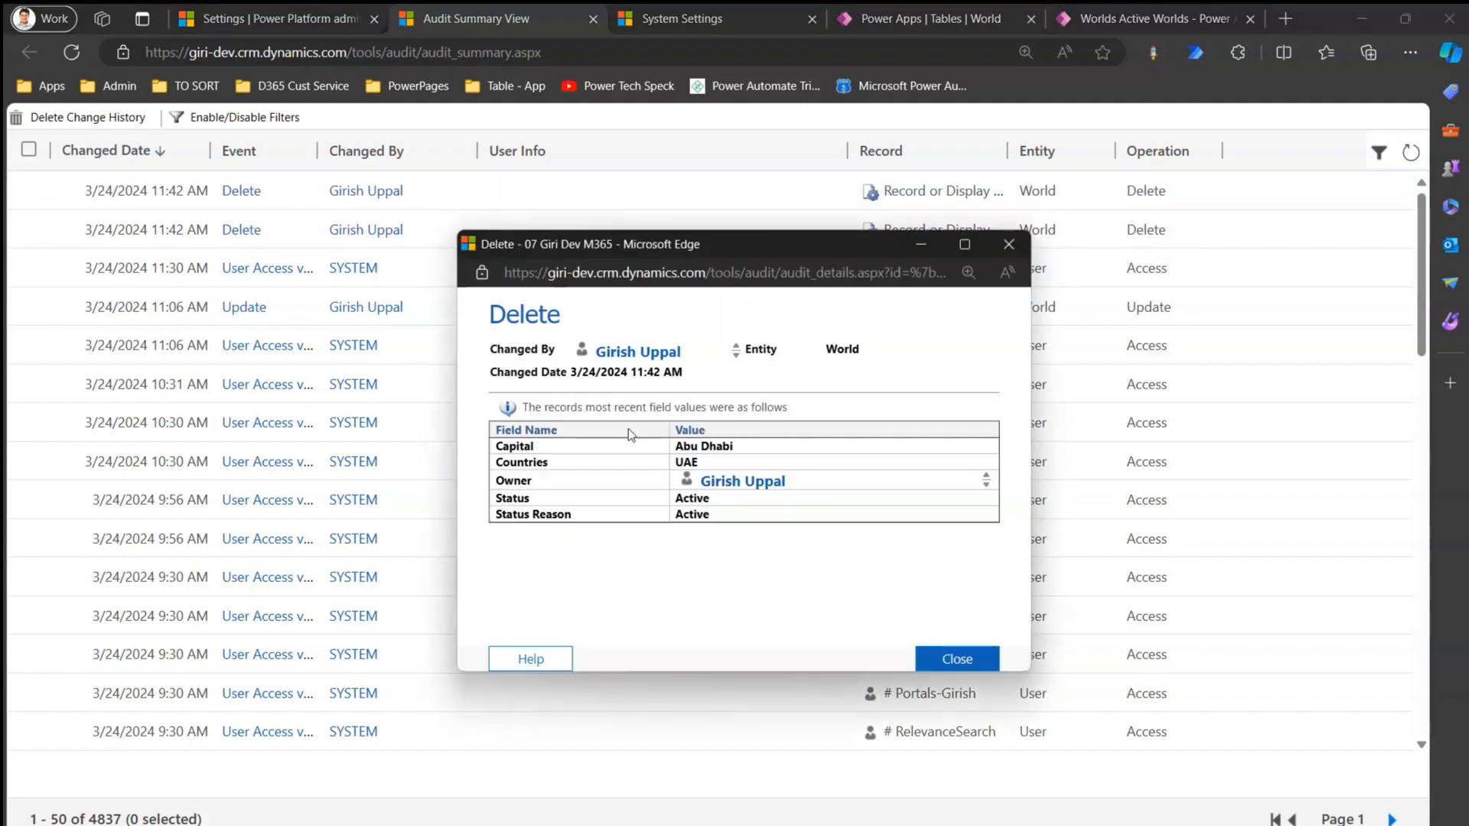
drag(681, 449, 754, 450)
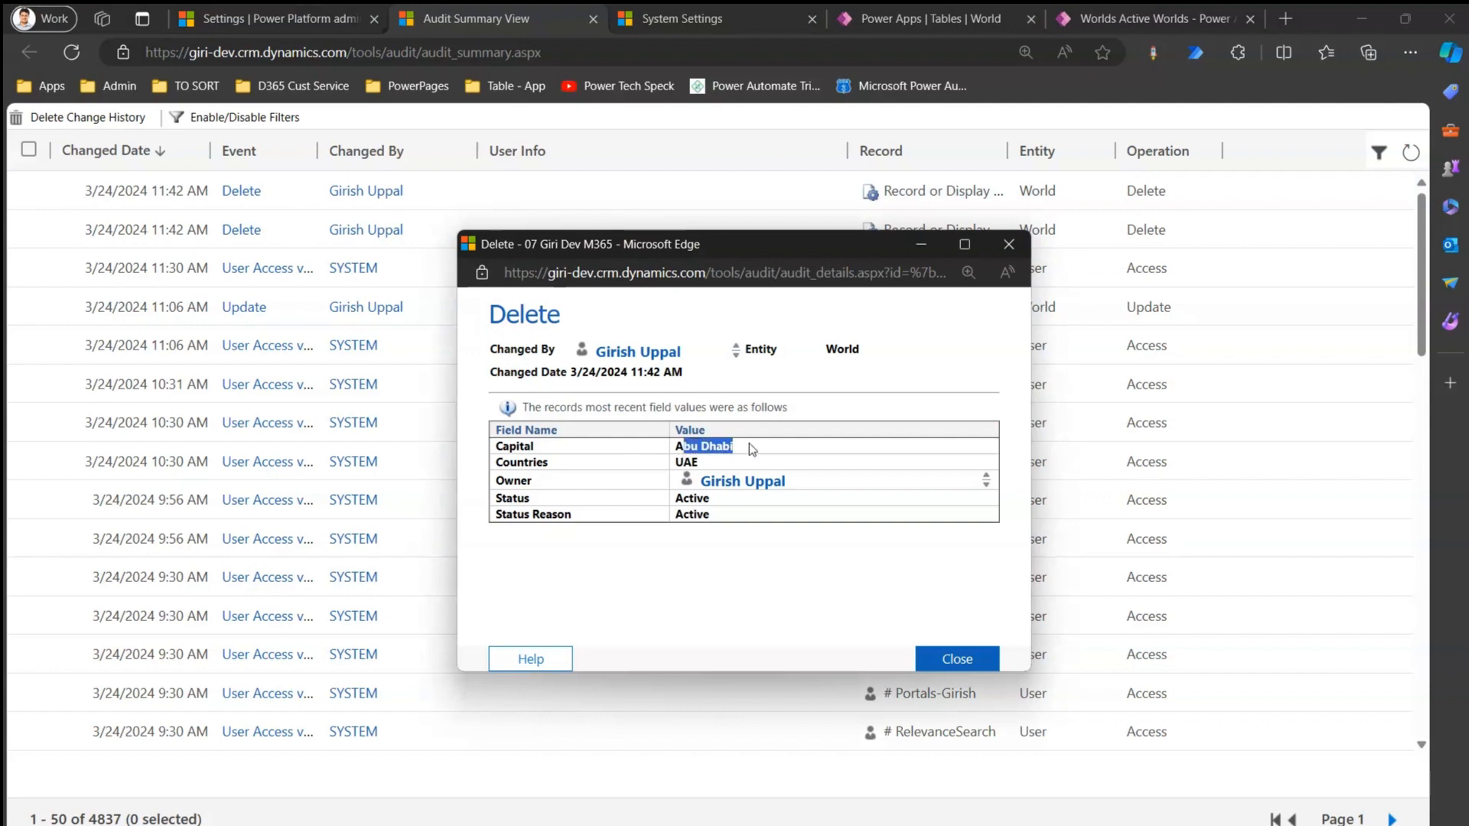
click(955, 660)
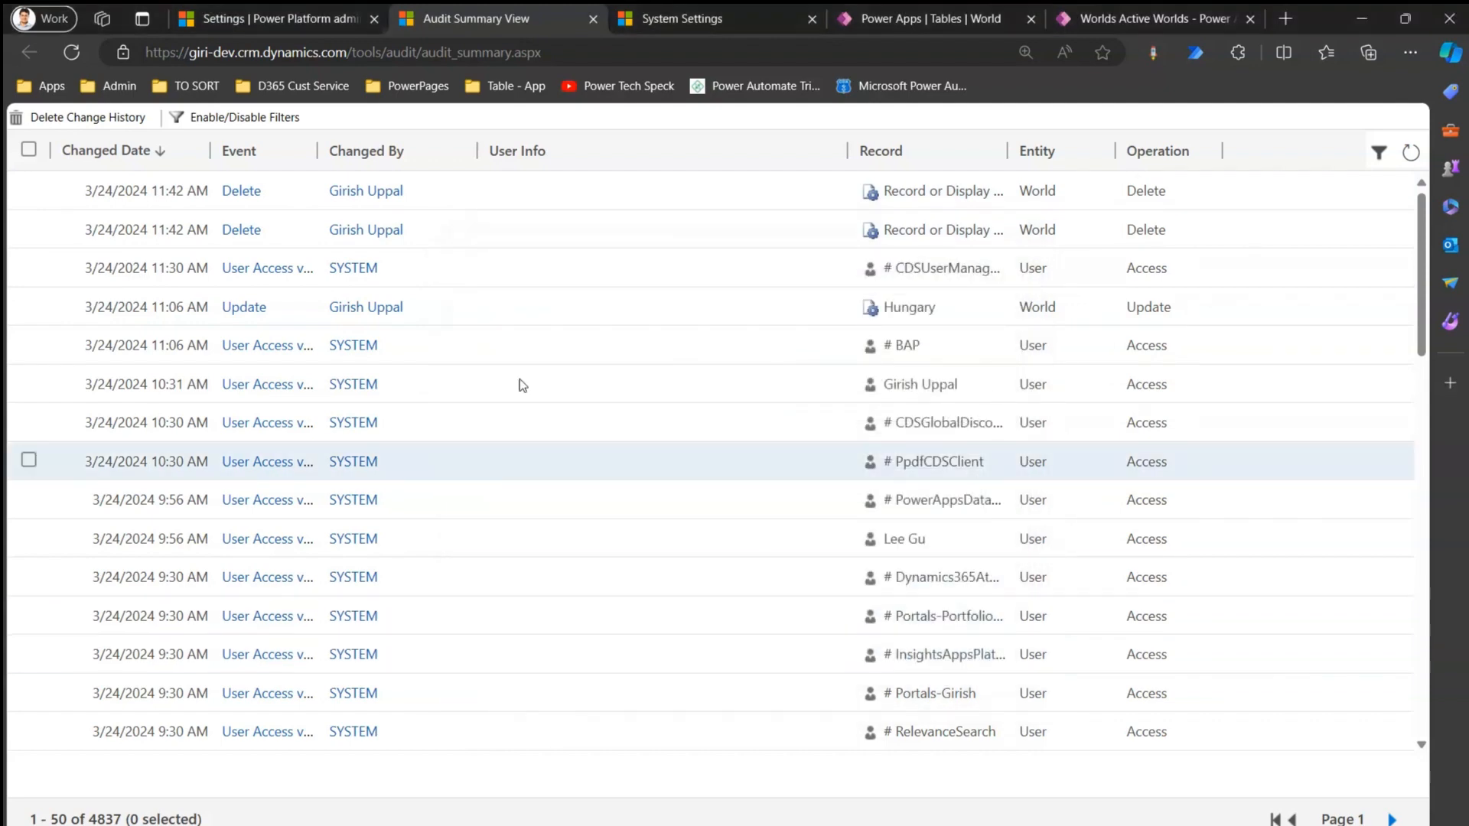
Examine the capital and entity recorded in the second World delete entry, and close its details
click(241, 230)
drag(691, 447, 740, 447)
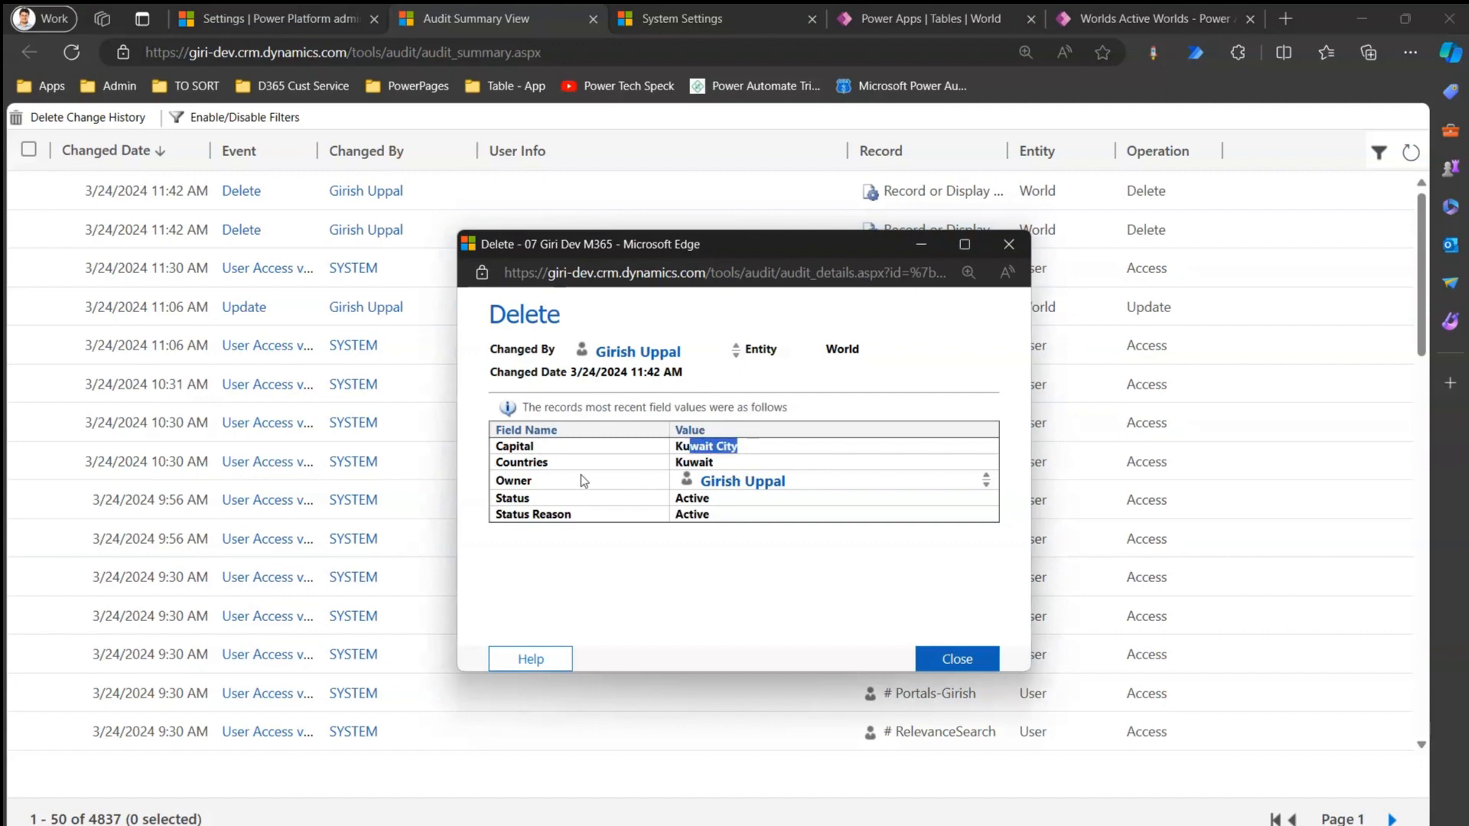
double_click(826, 349)
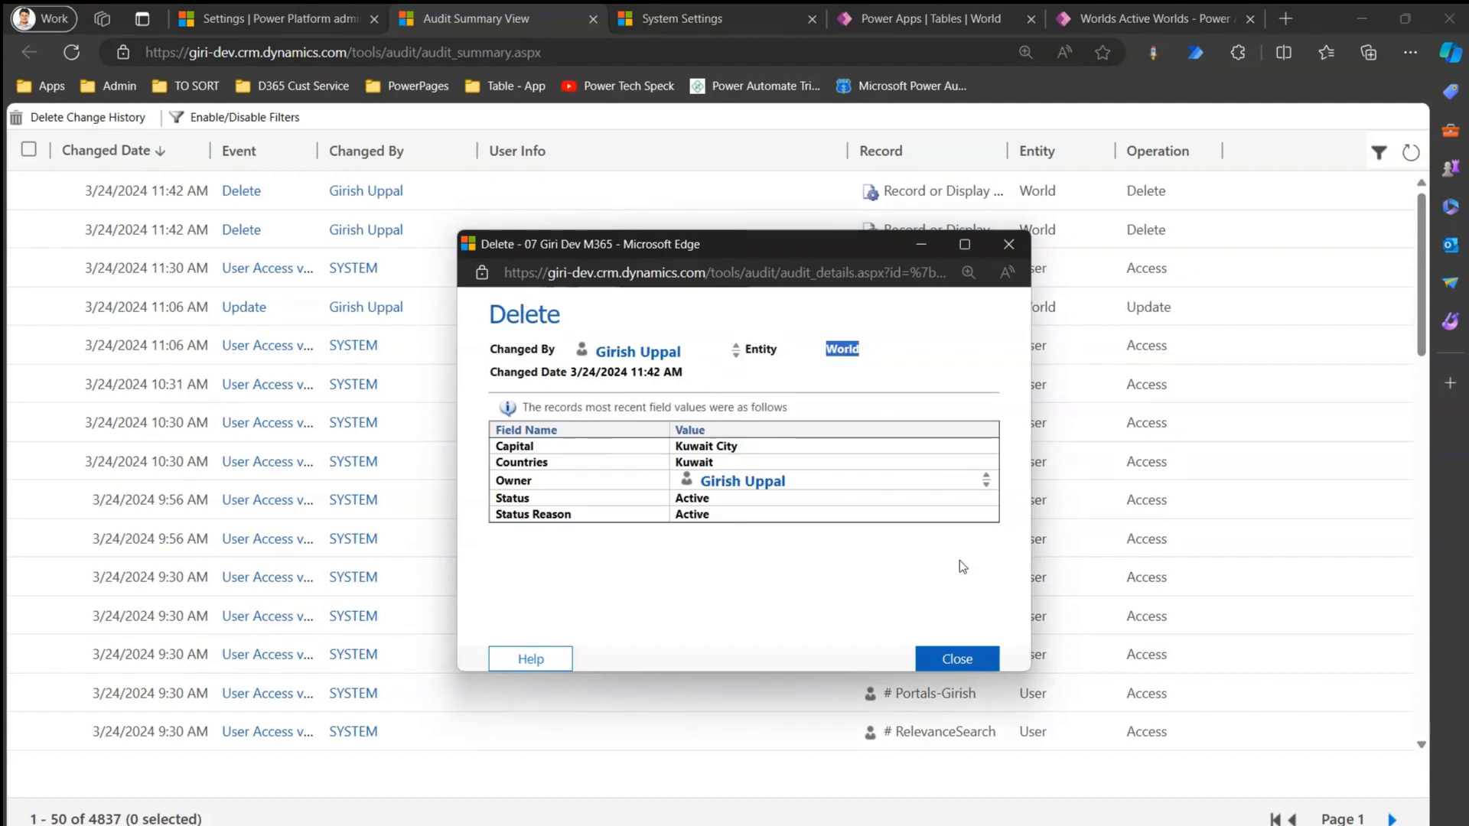
click(980, 666)
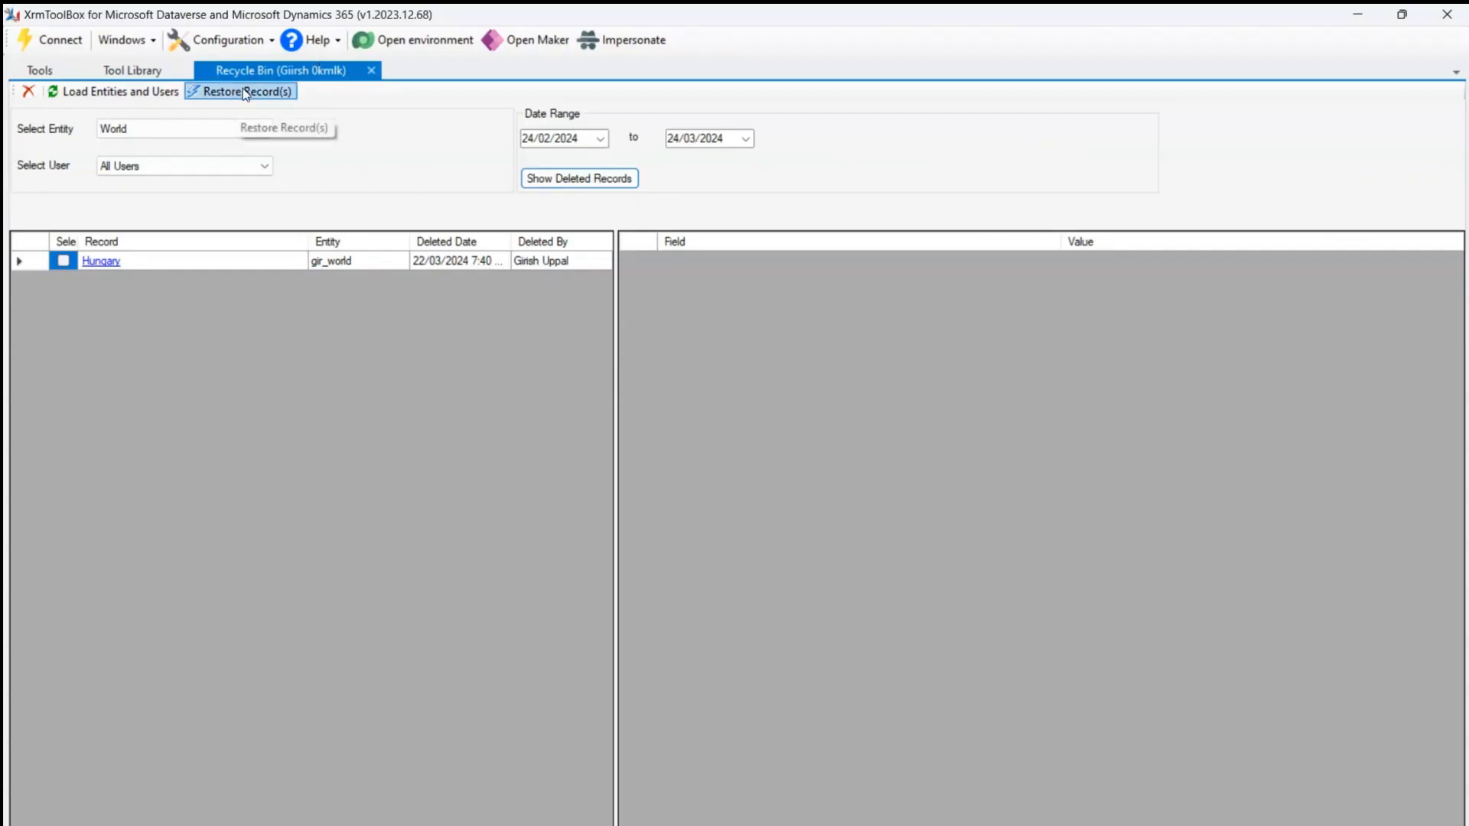
In XrmToolBox, reload the deleted World records and adjust the result columns so the full deletion dates are readable
click(554, 183)
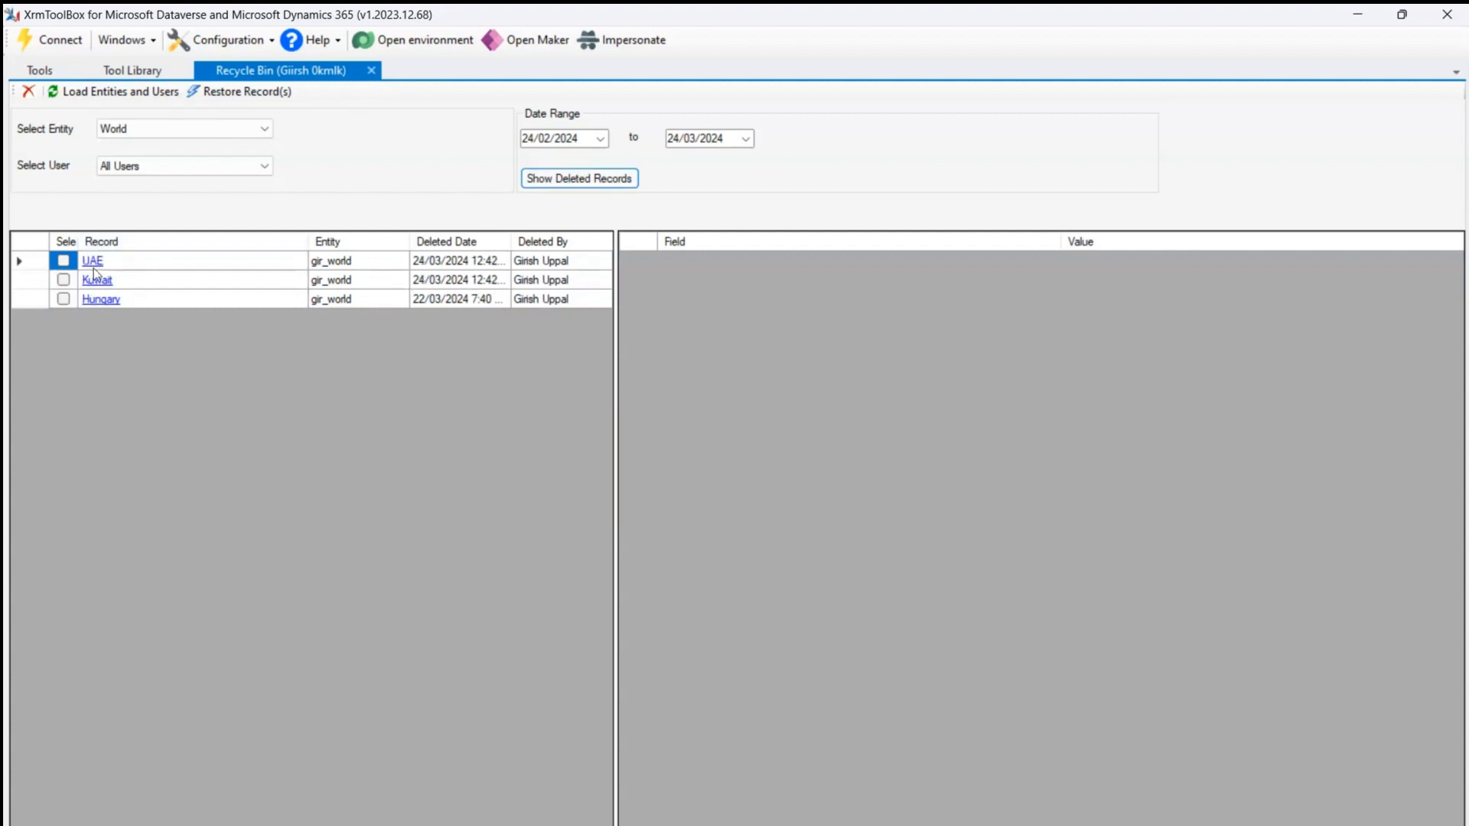
drag(410, 241, 243, 243)
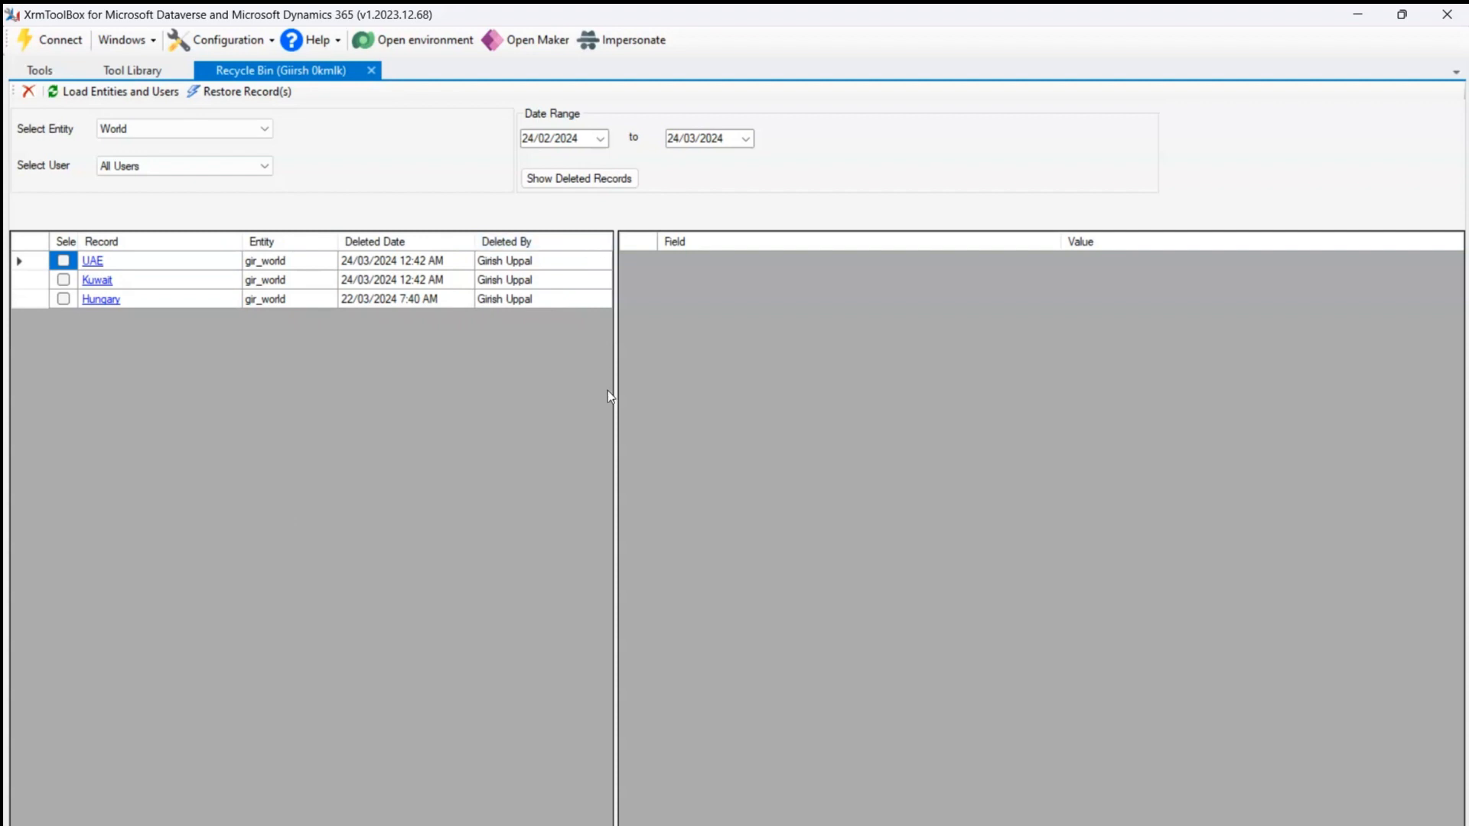
Switch to World App in the browser and refresh Active Worlds to check for the deleted countries
mouse_move(758, 825)
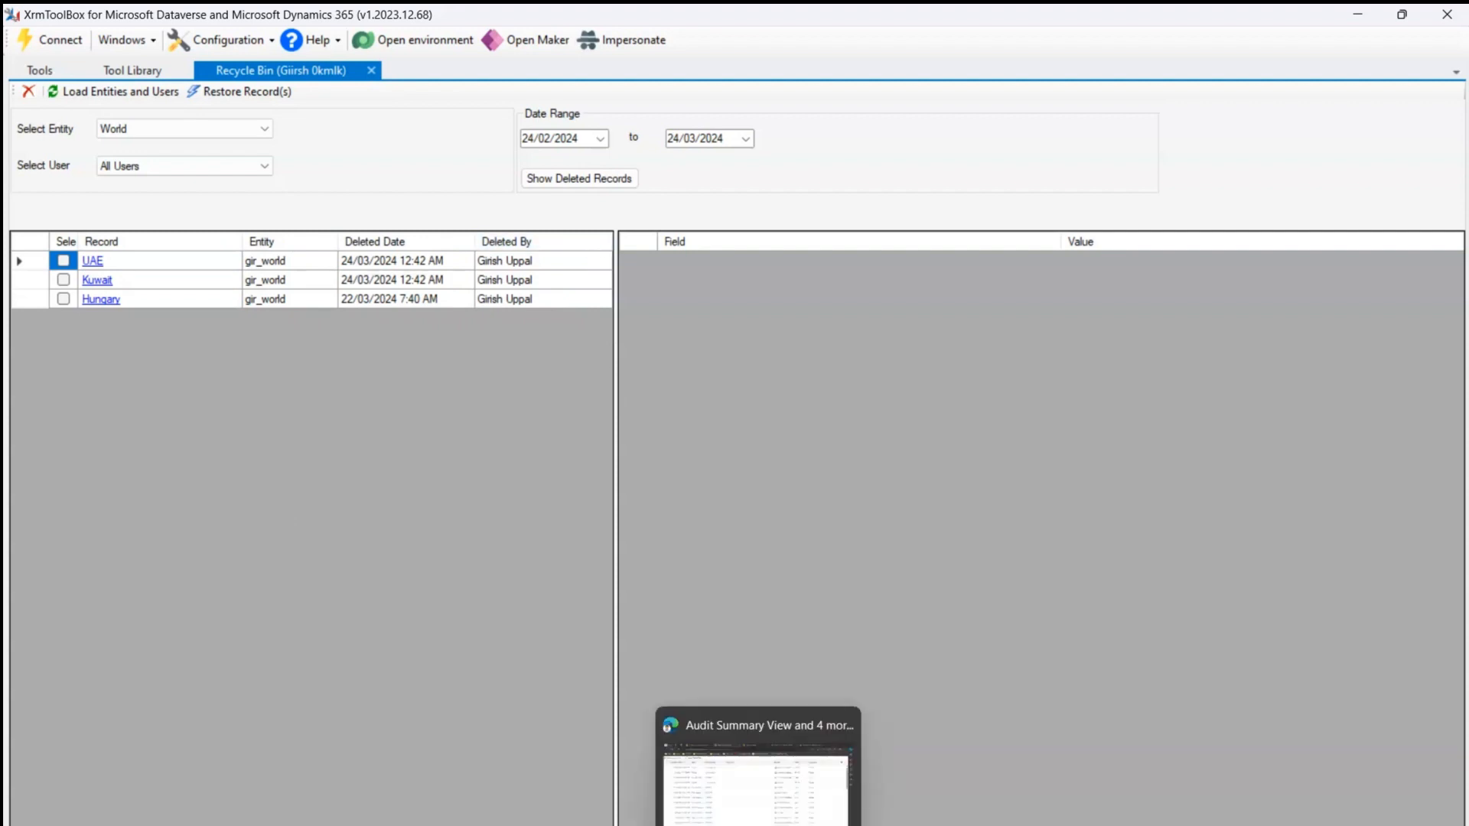
click(758, 773)
click(1117, 18)
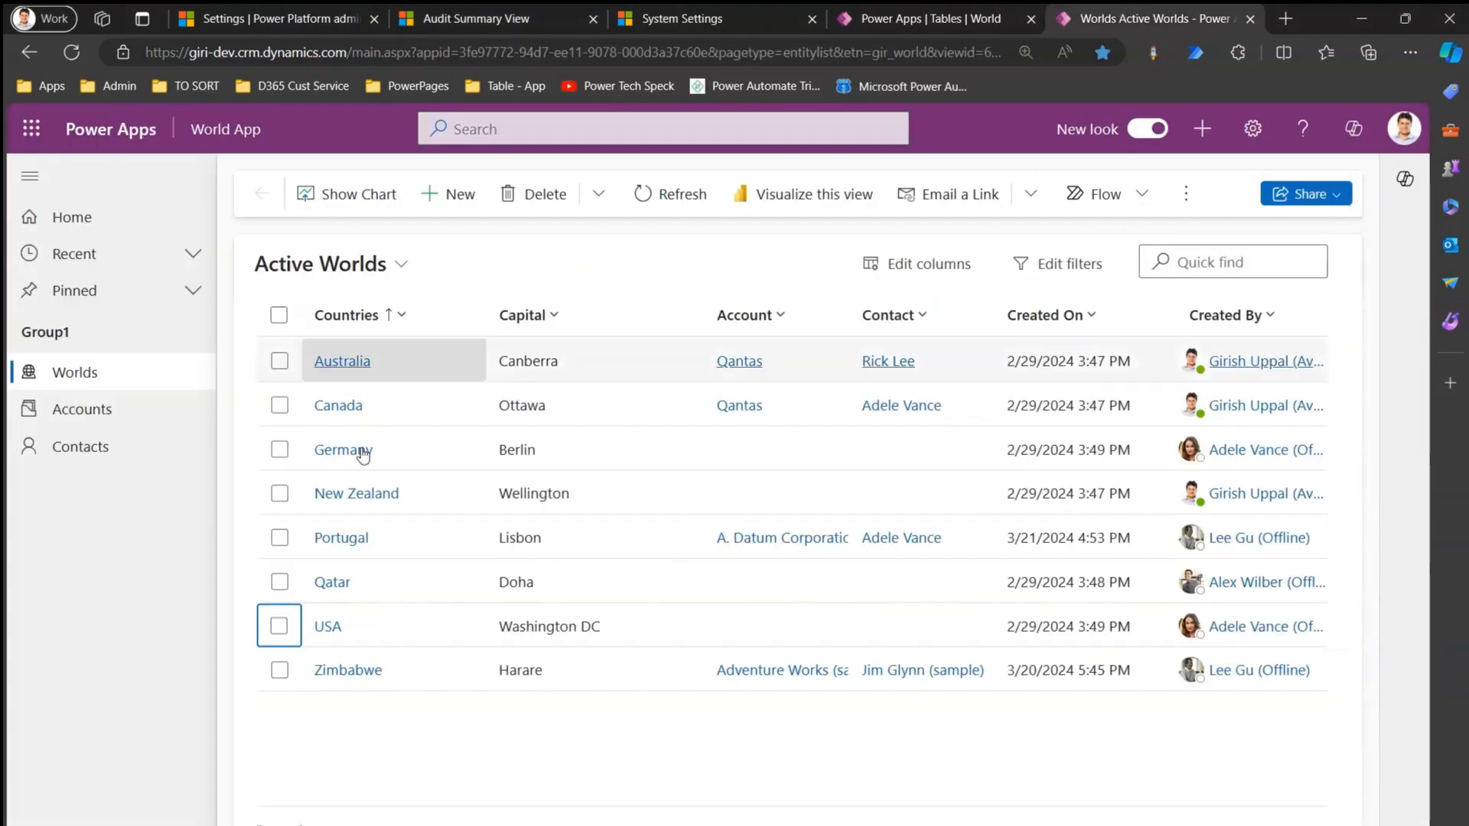
click(657, 194)
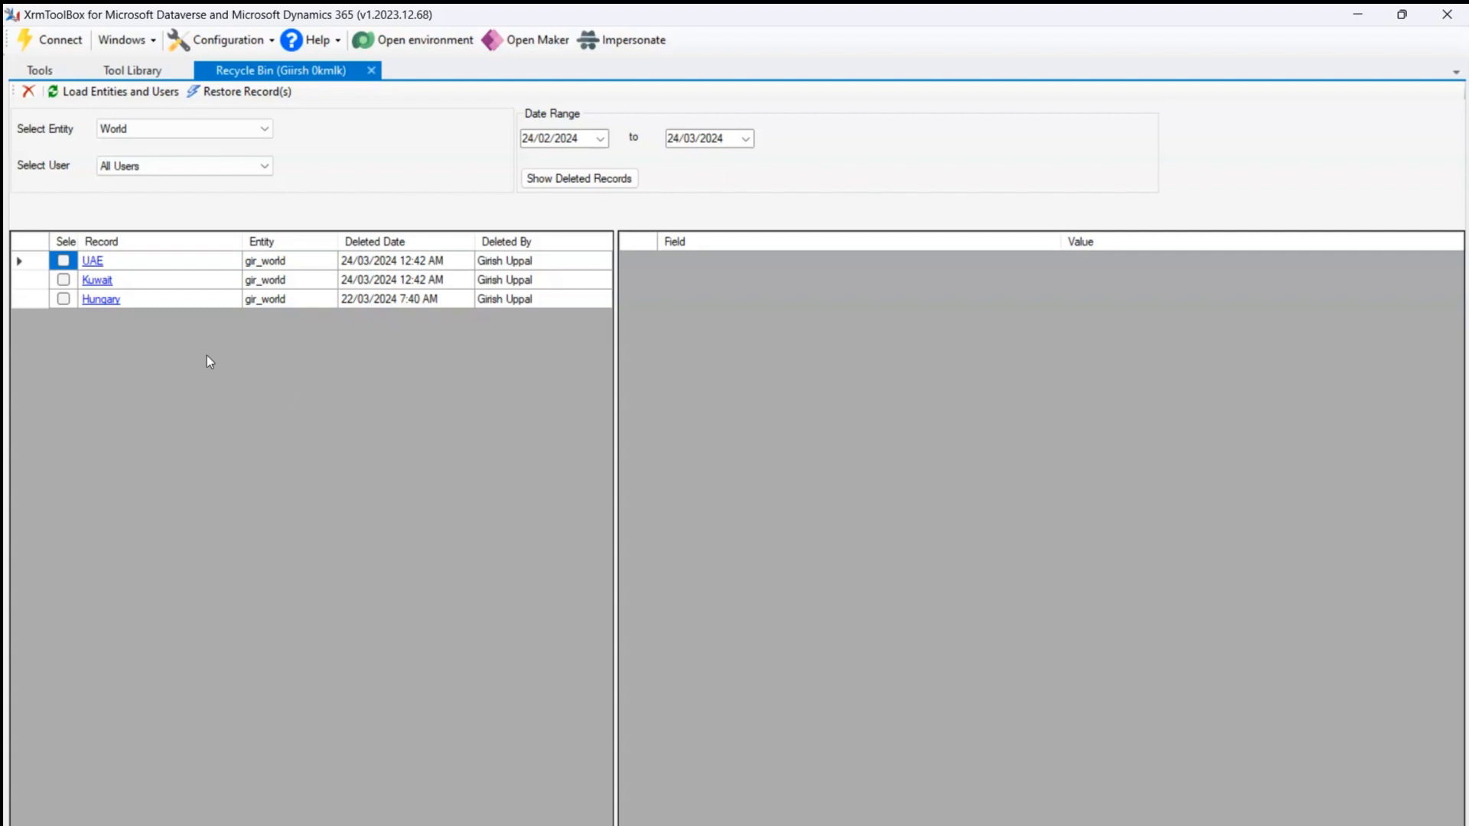
Restore the deleted UAE record with the XrmToolBox Recycle Bin tool
click(63, 261)
click(228, 90)
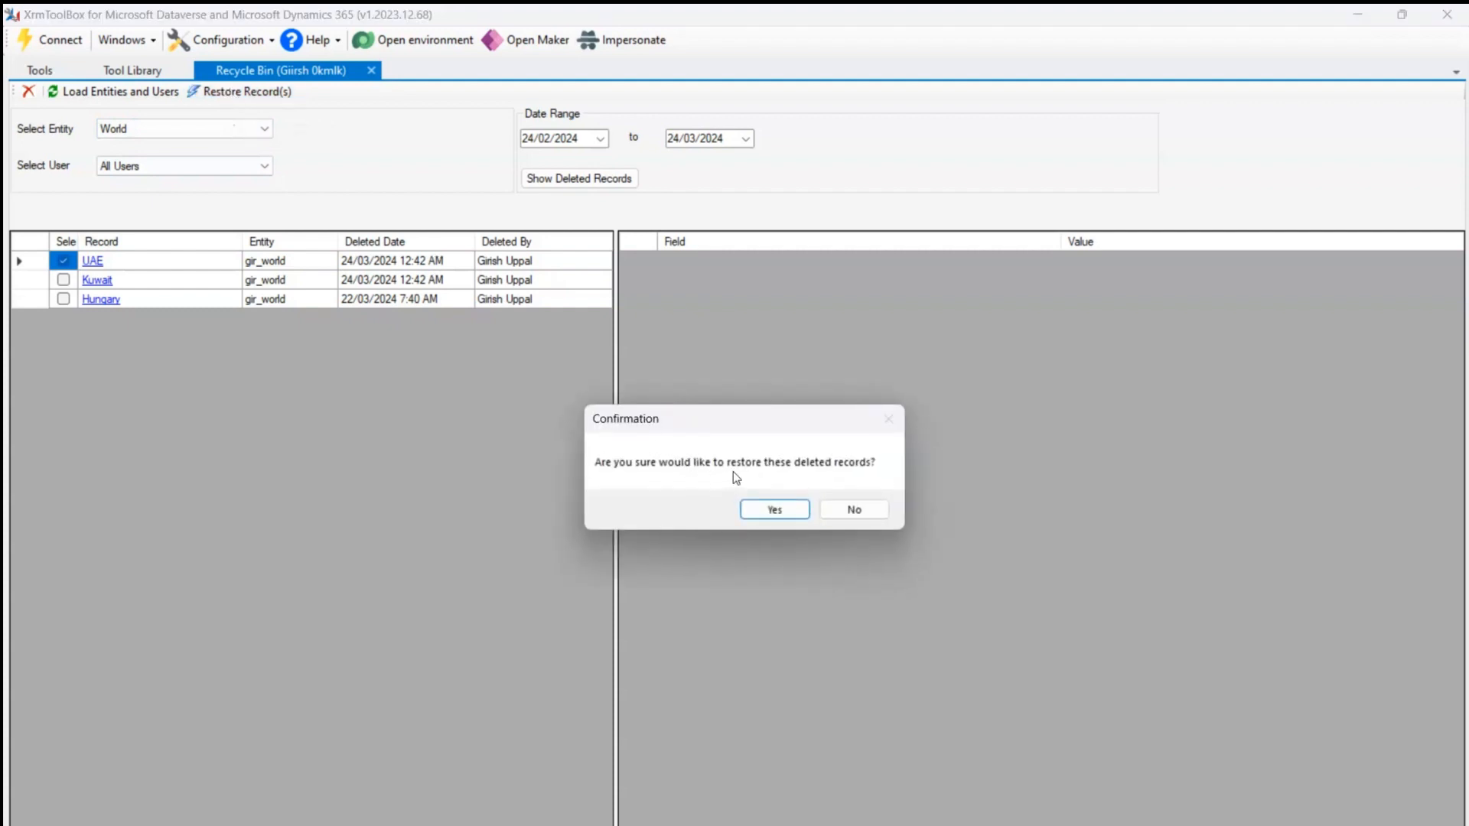
click(775, 509)
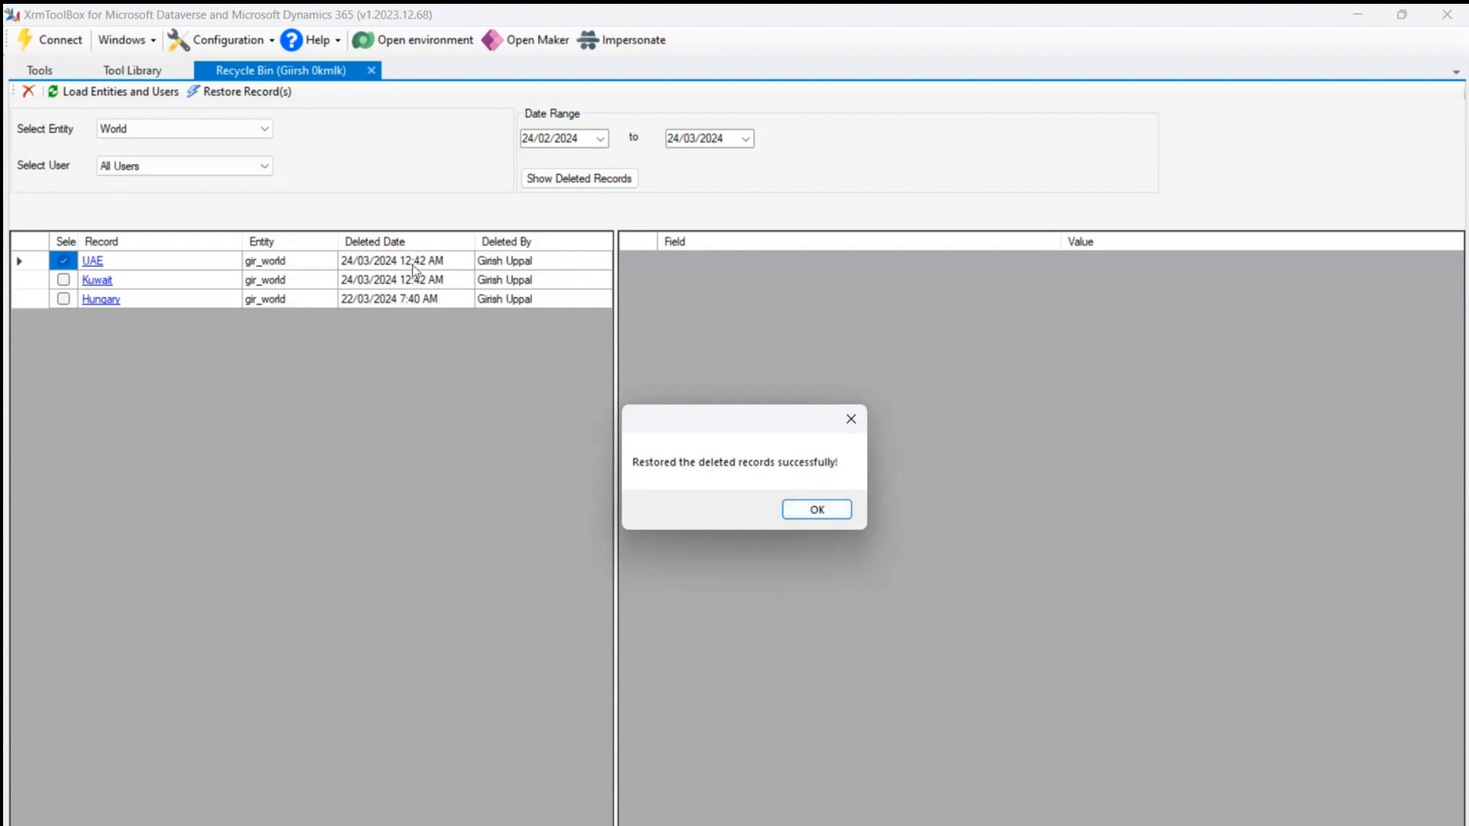
click(811, 508)
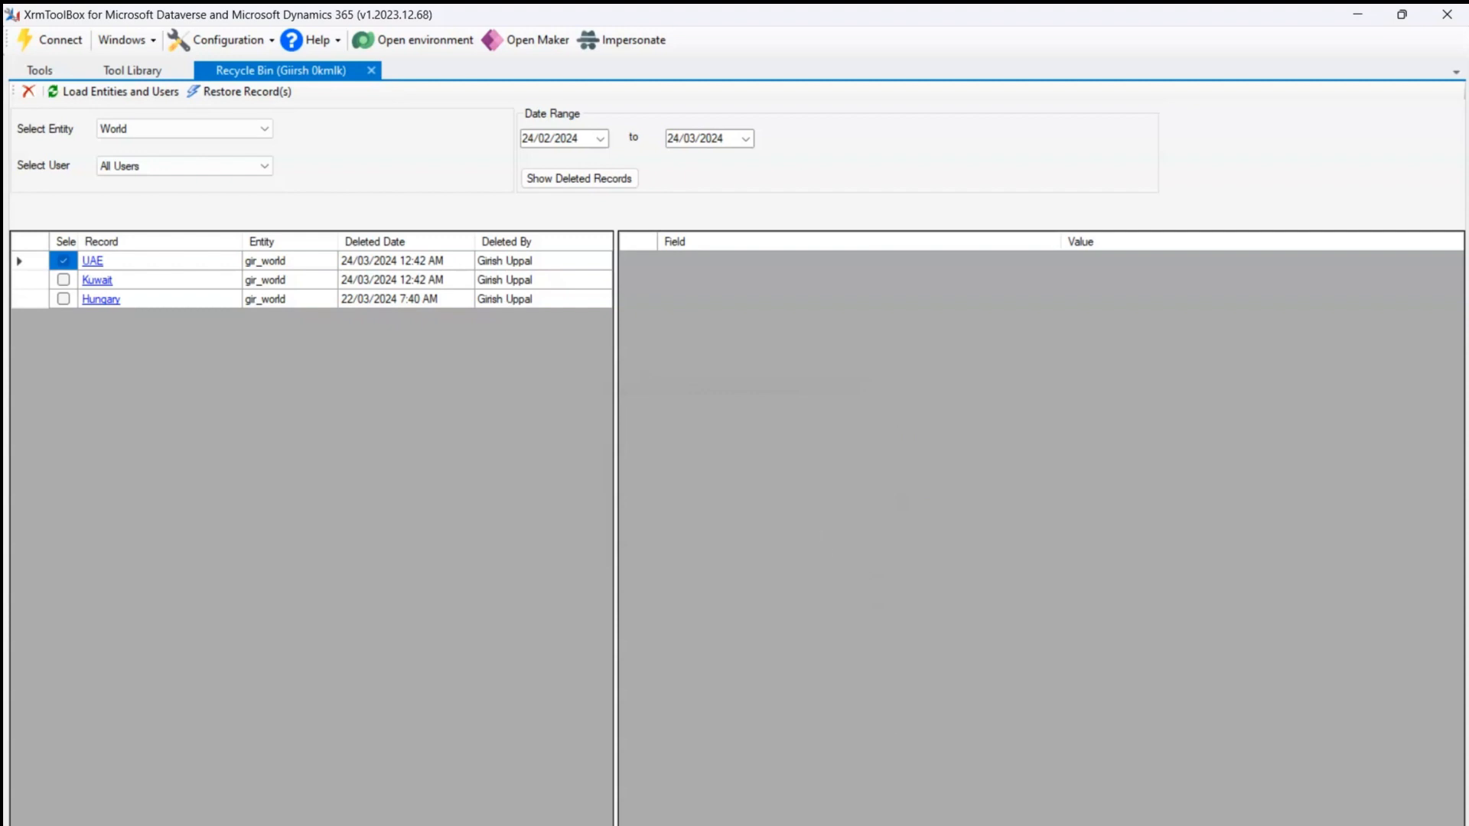
Return to World App in the browser and refresh Active Worlds to check the UAE record
mouse_move(758, 825)
click(759, 772)
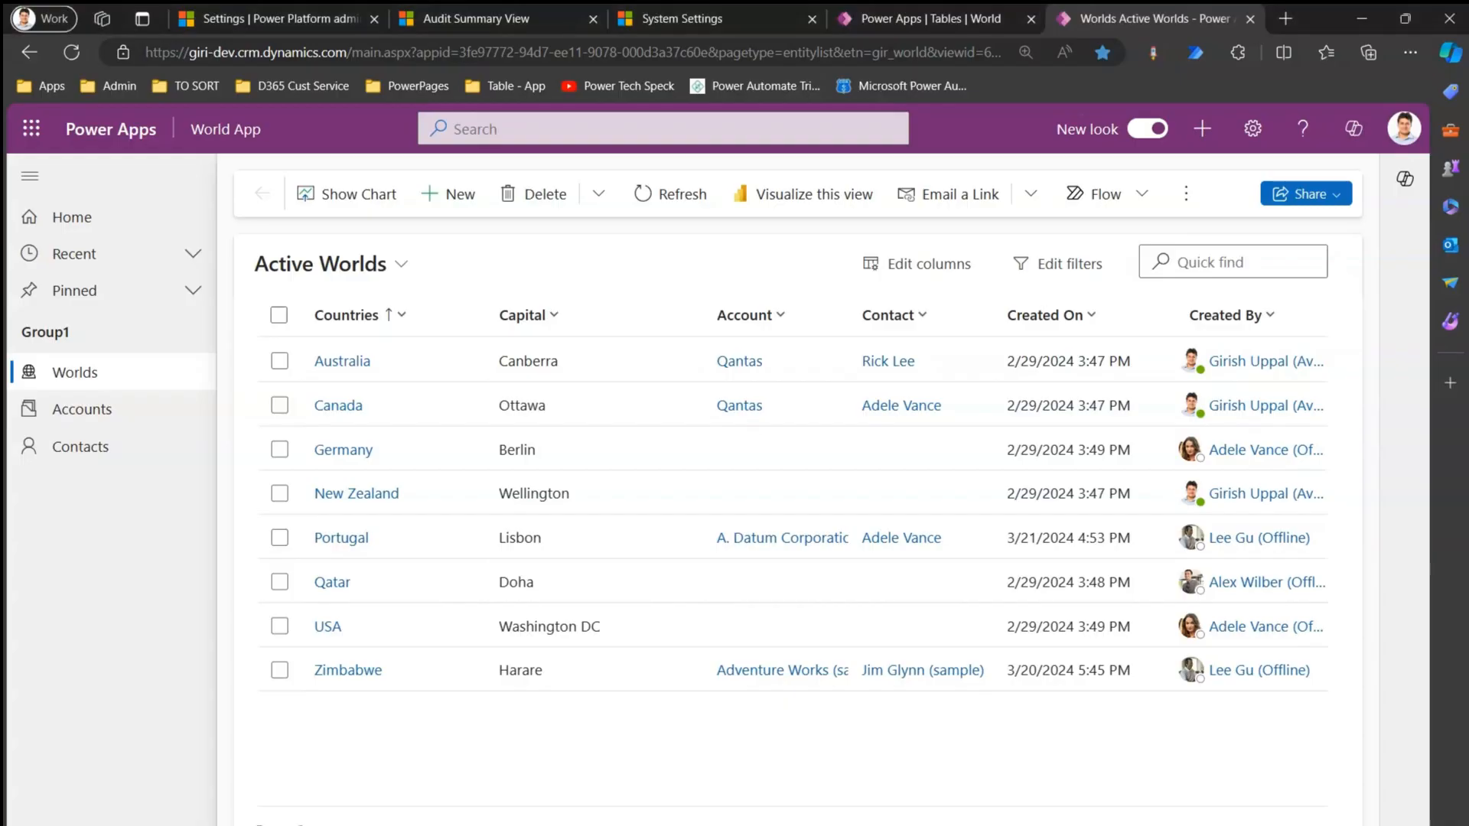
click(676, 200)
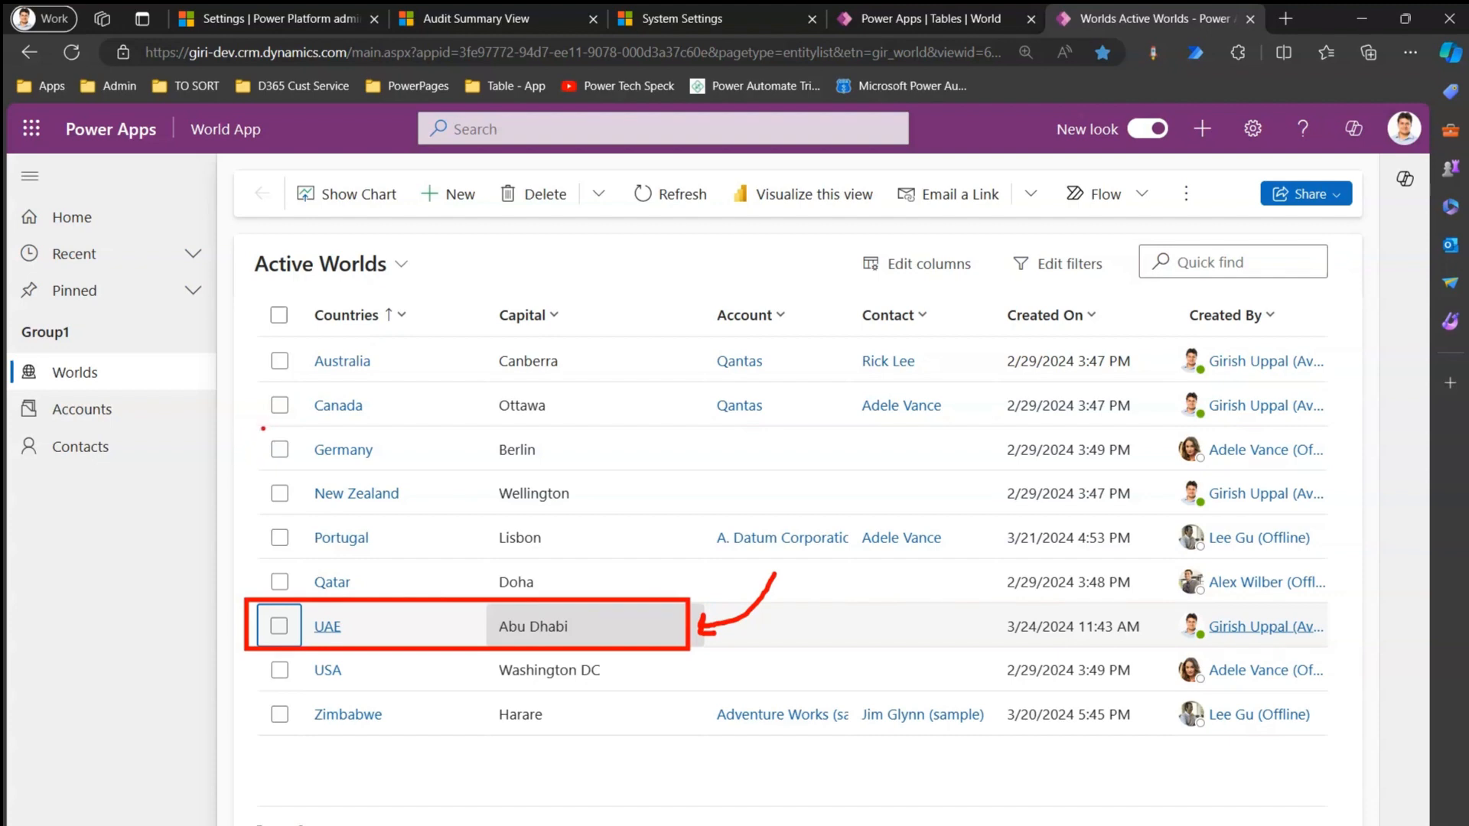
drag(221, 476, 270, 519)
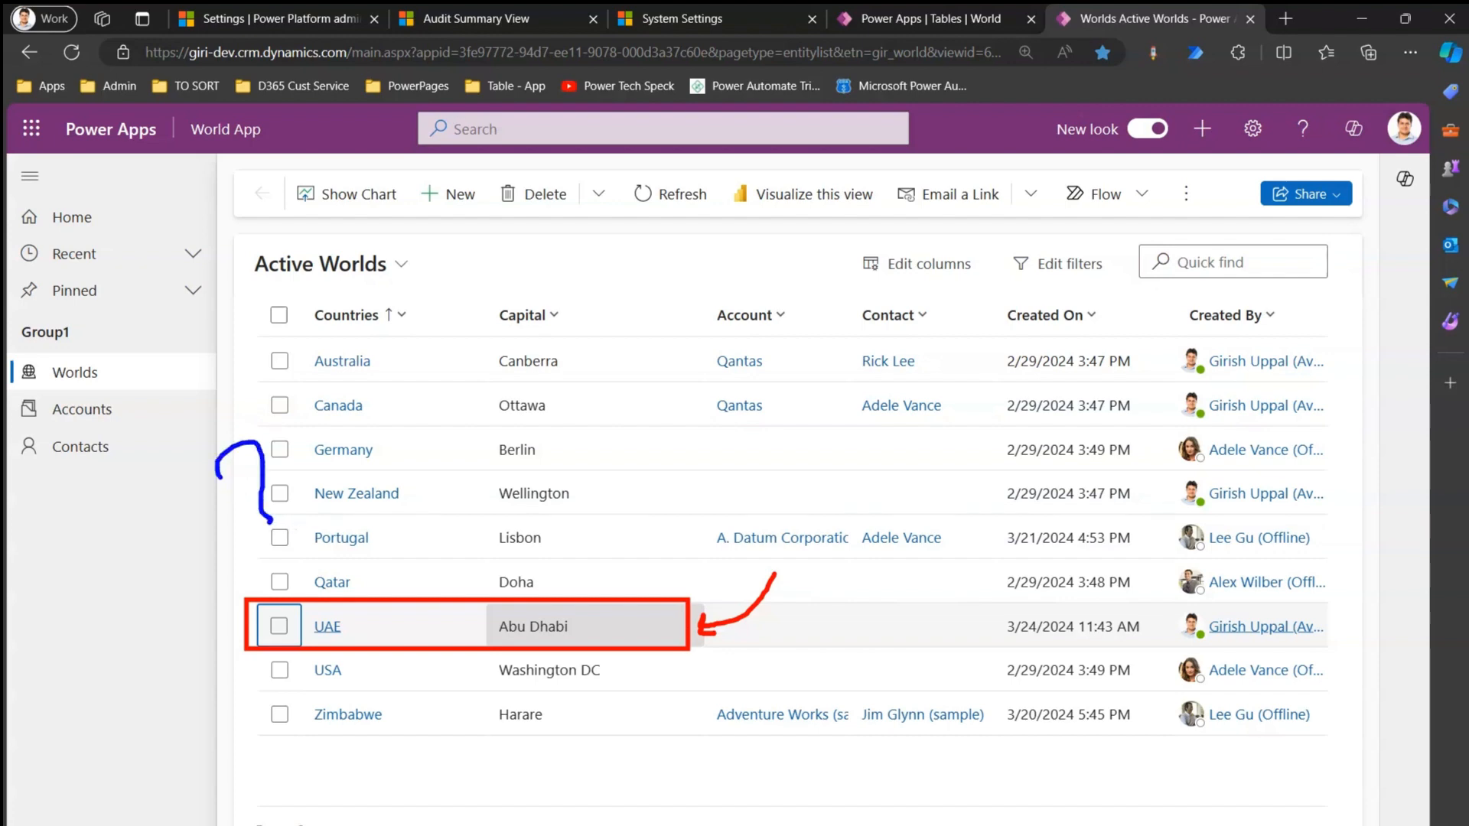
Switch to XrmToolBox and restore only the deleted Kuwait record with the Recycle Bin tool
key(Escape)
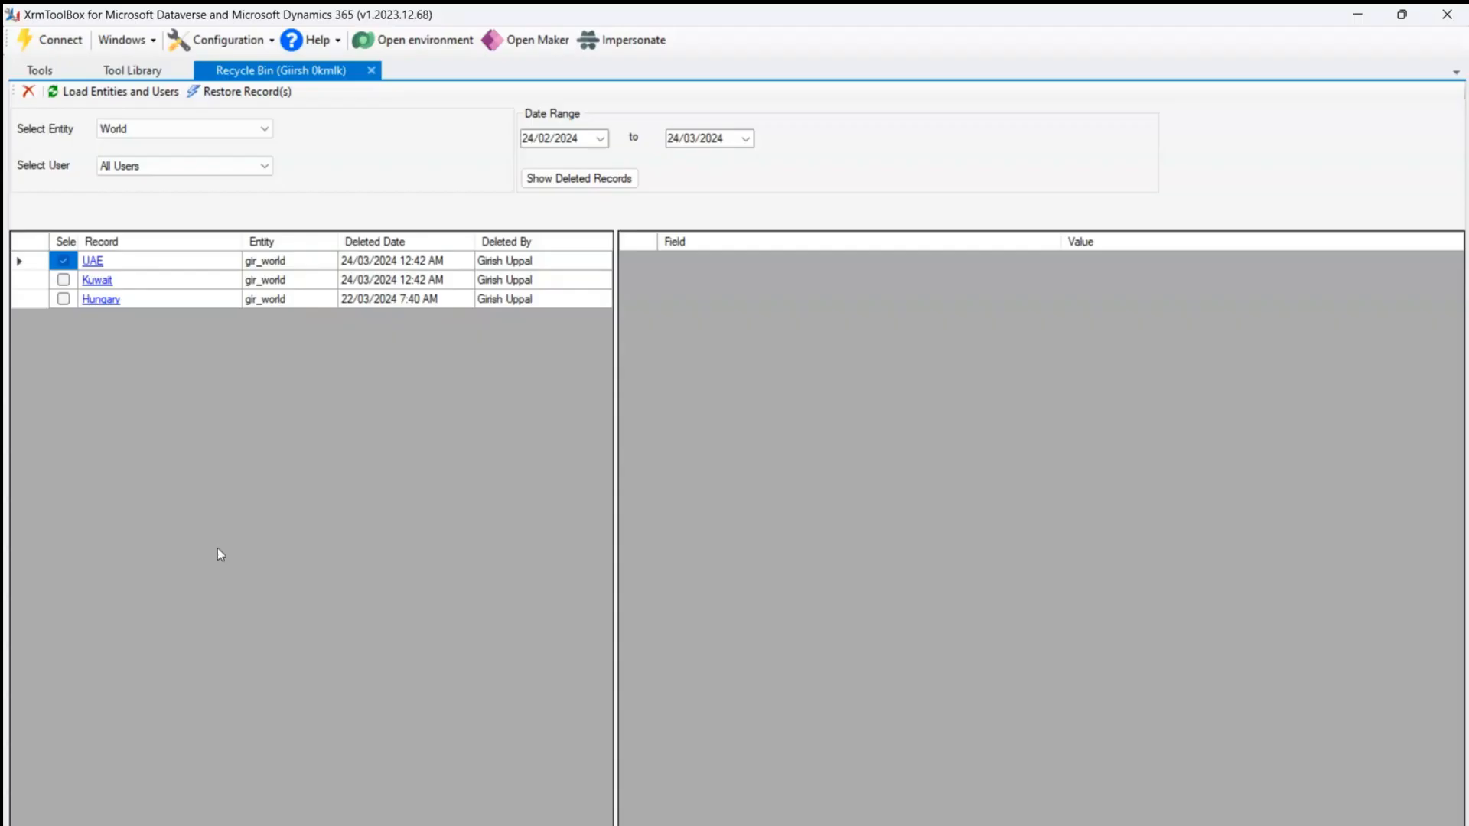
click(63, 280)
click(65, 263)
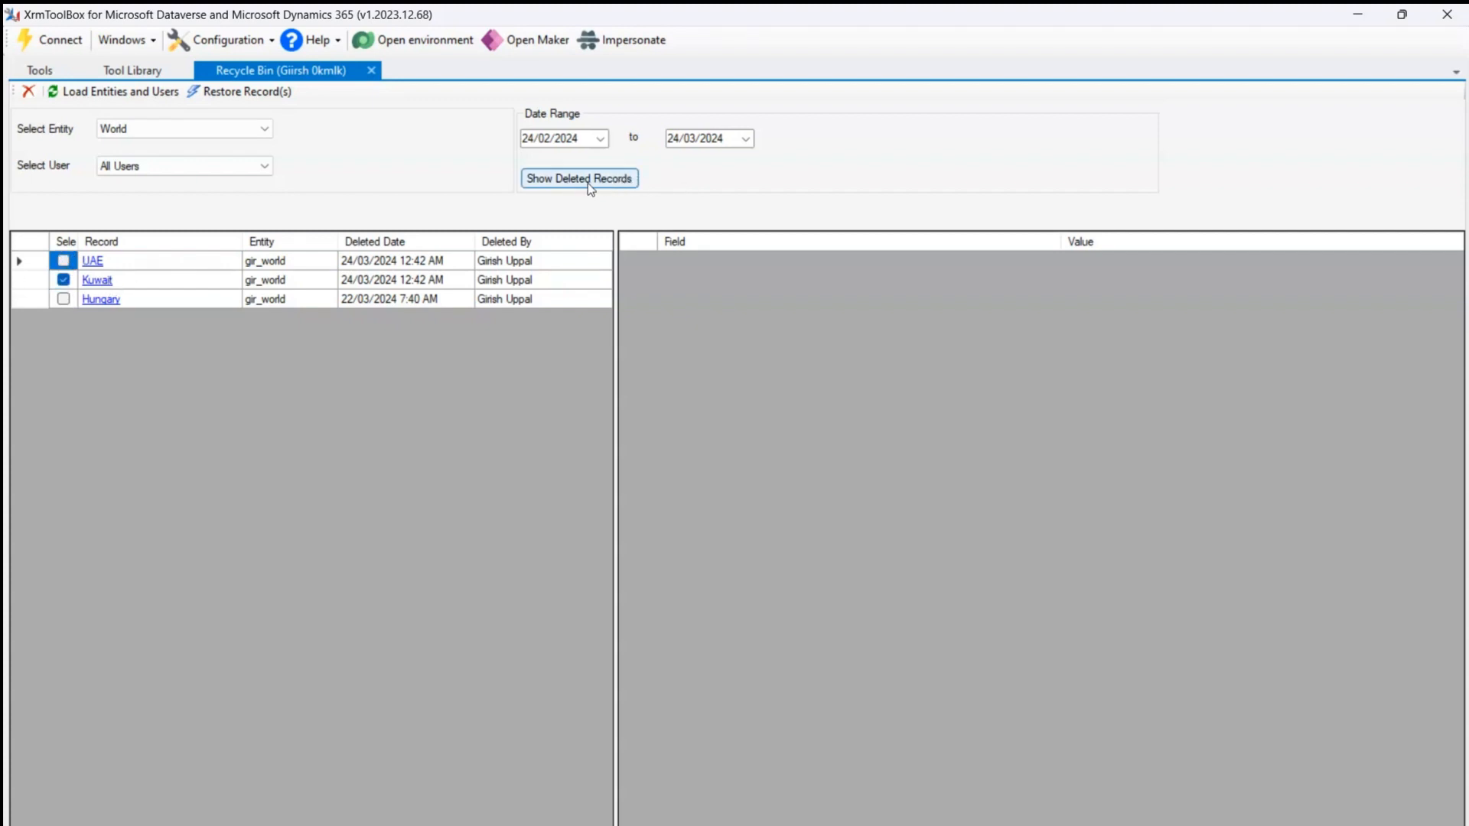
click(257, 92)
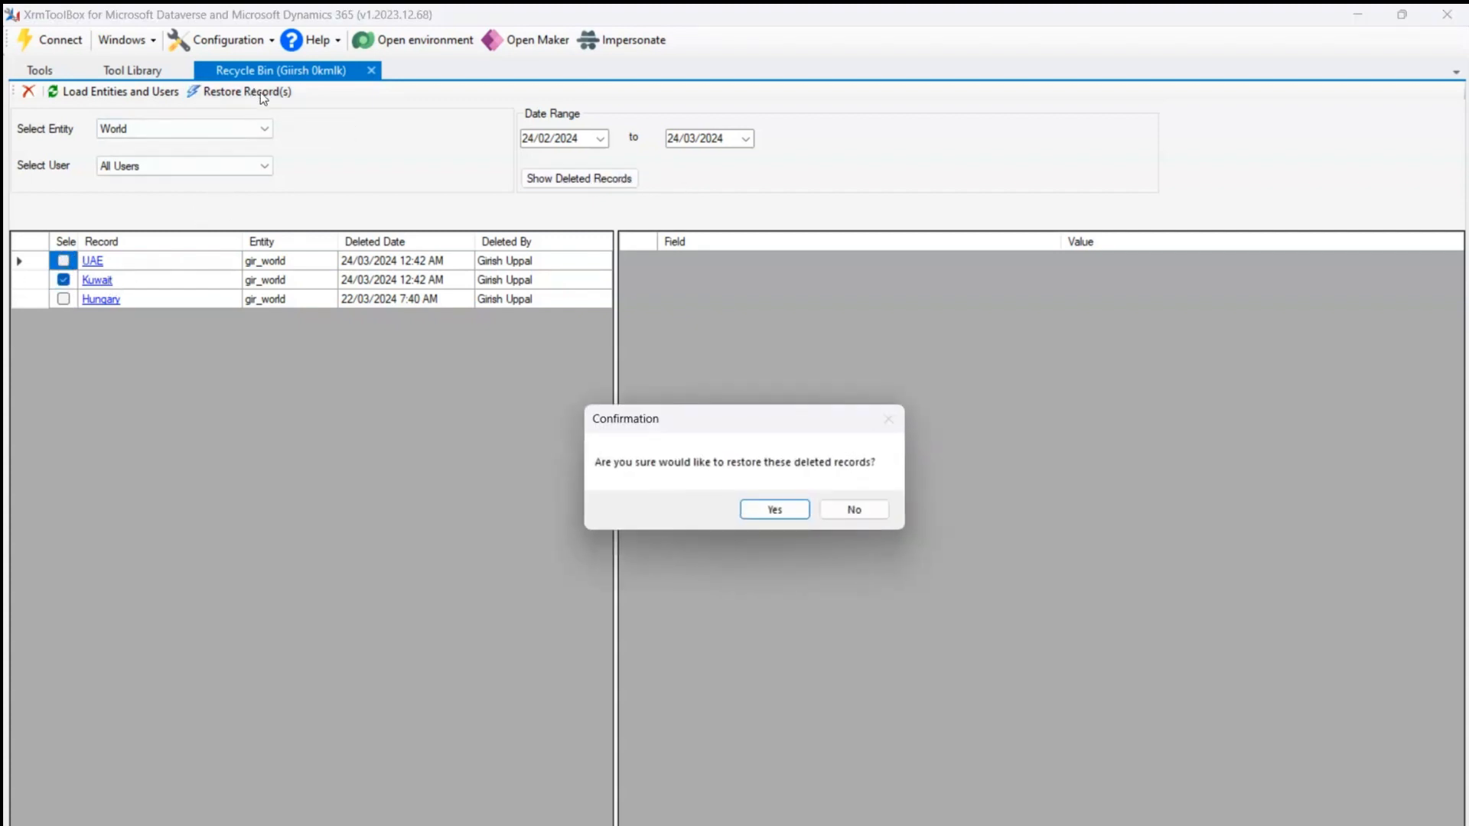
click(794, 511)
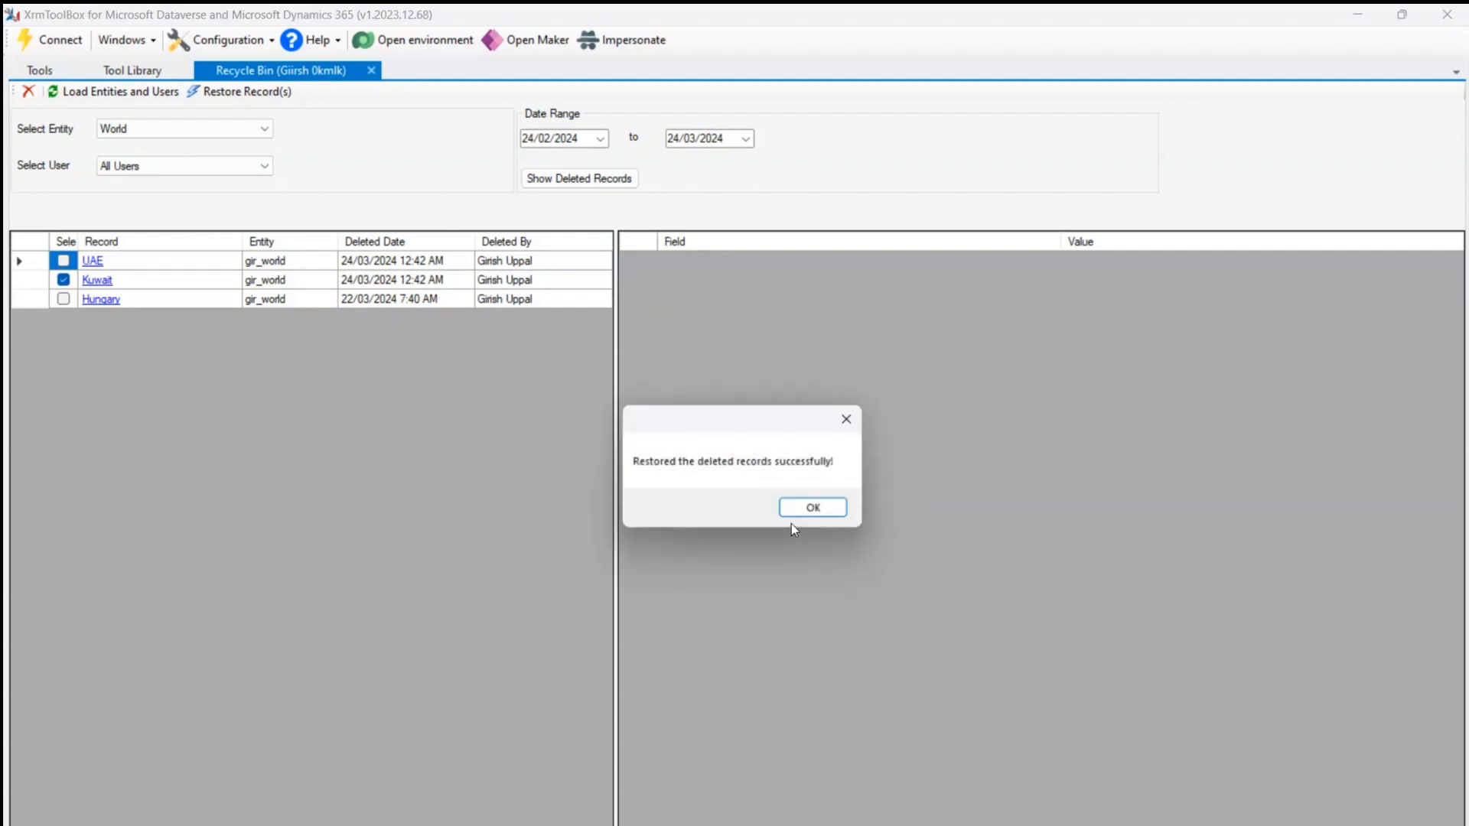
click(816, 510)
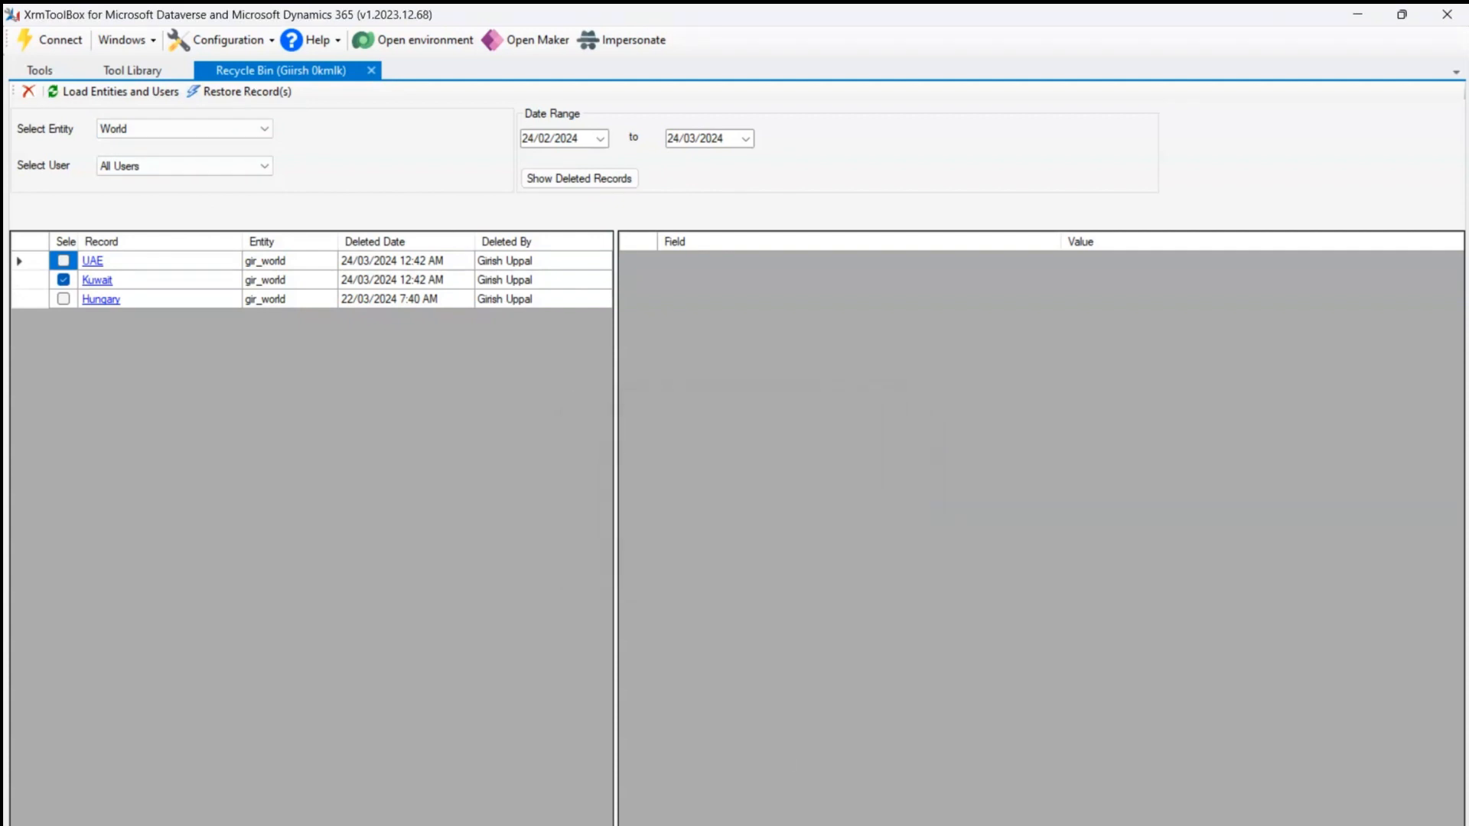
Return to World App in the browser and refresh Active Worlds to check the Kuwait record
mouse_move(758, 825)
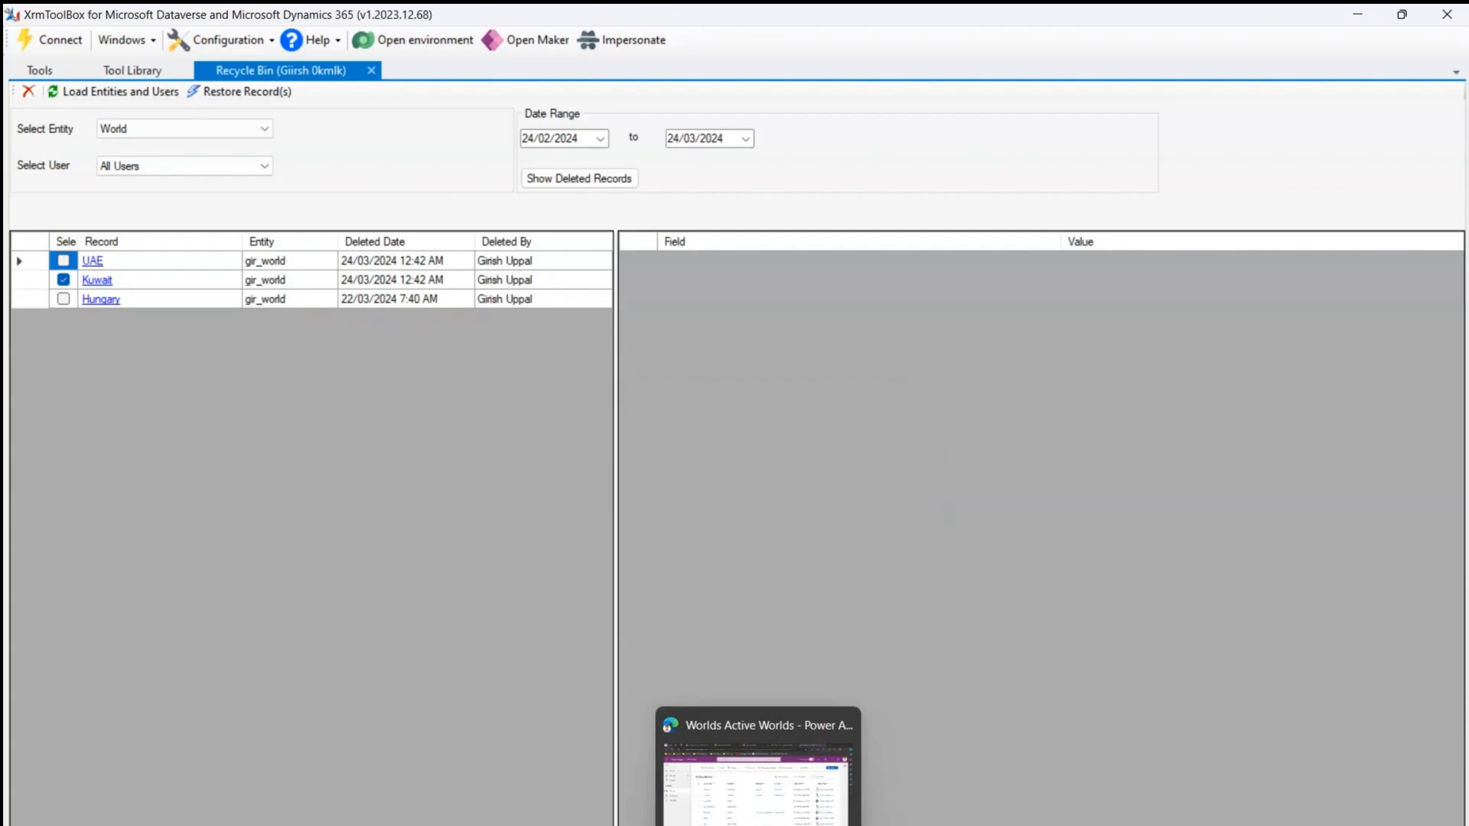
click(758, 773)
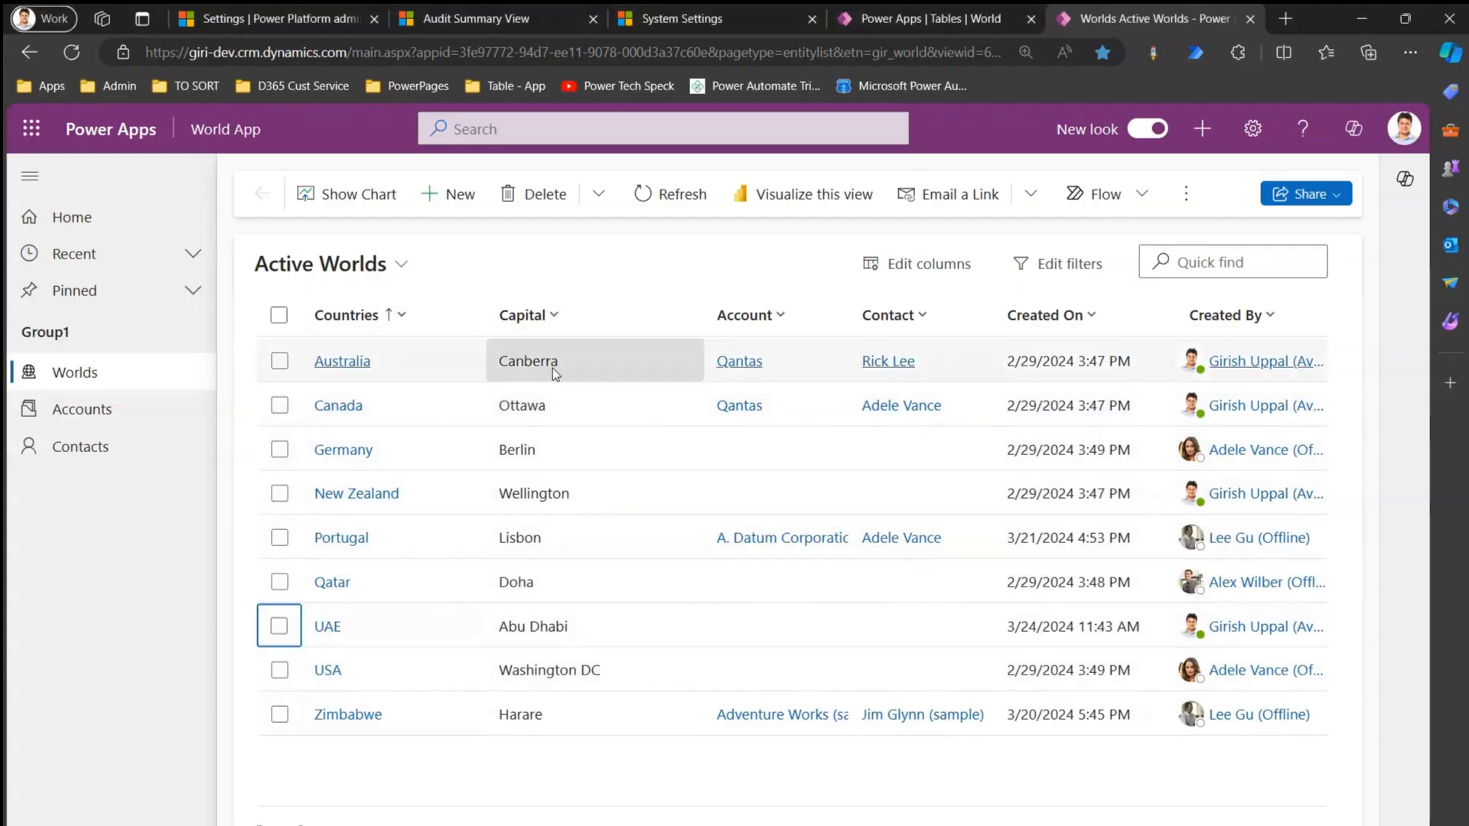
click(666, 199)
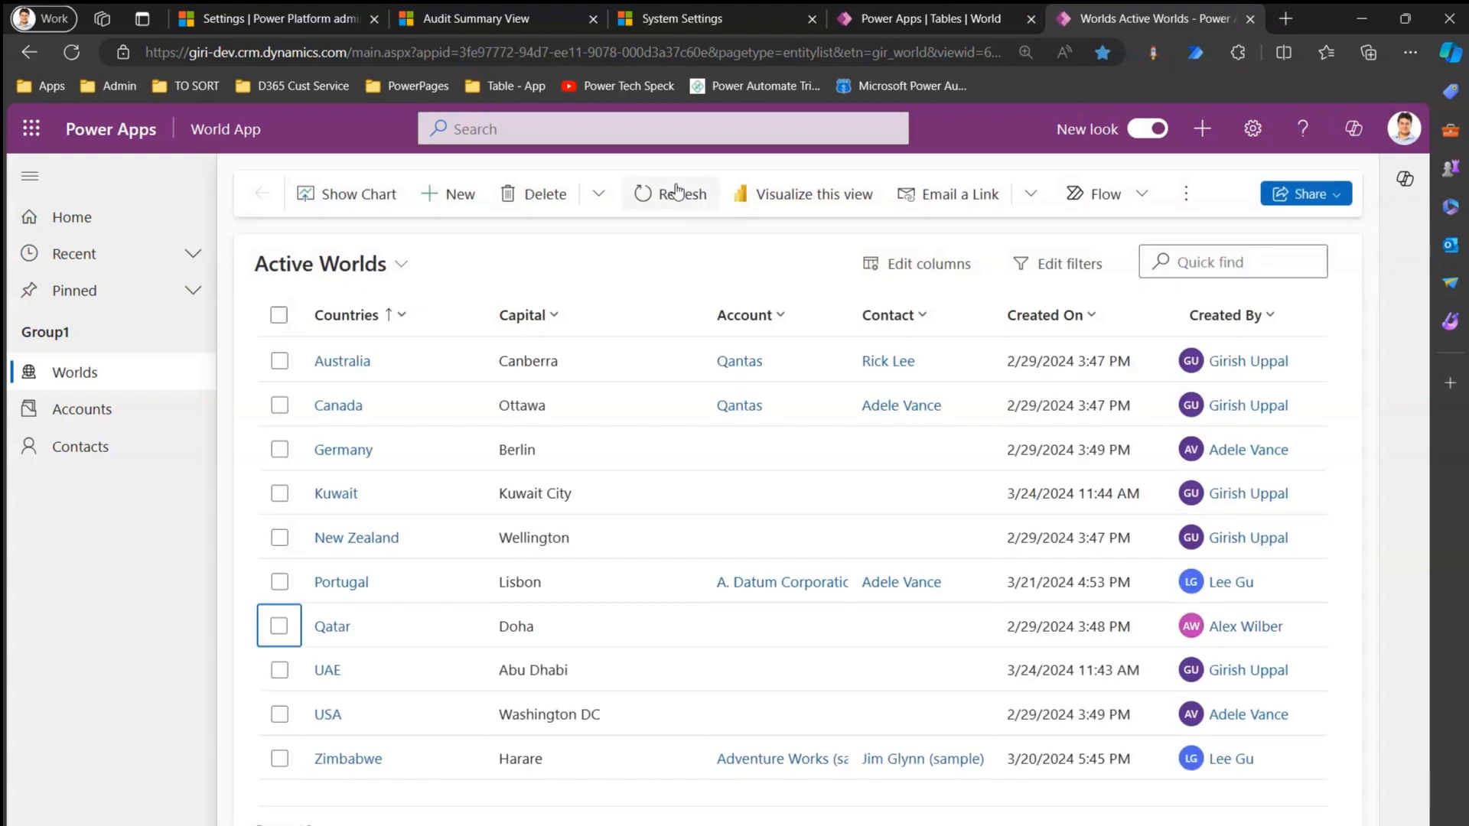
Examine the restored Kuwait and UAE rows and their Created On dates in Active Worlds
drag(297, 474, 626, 514)
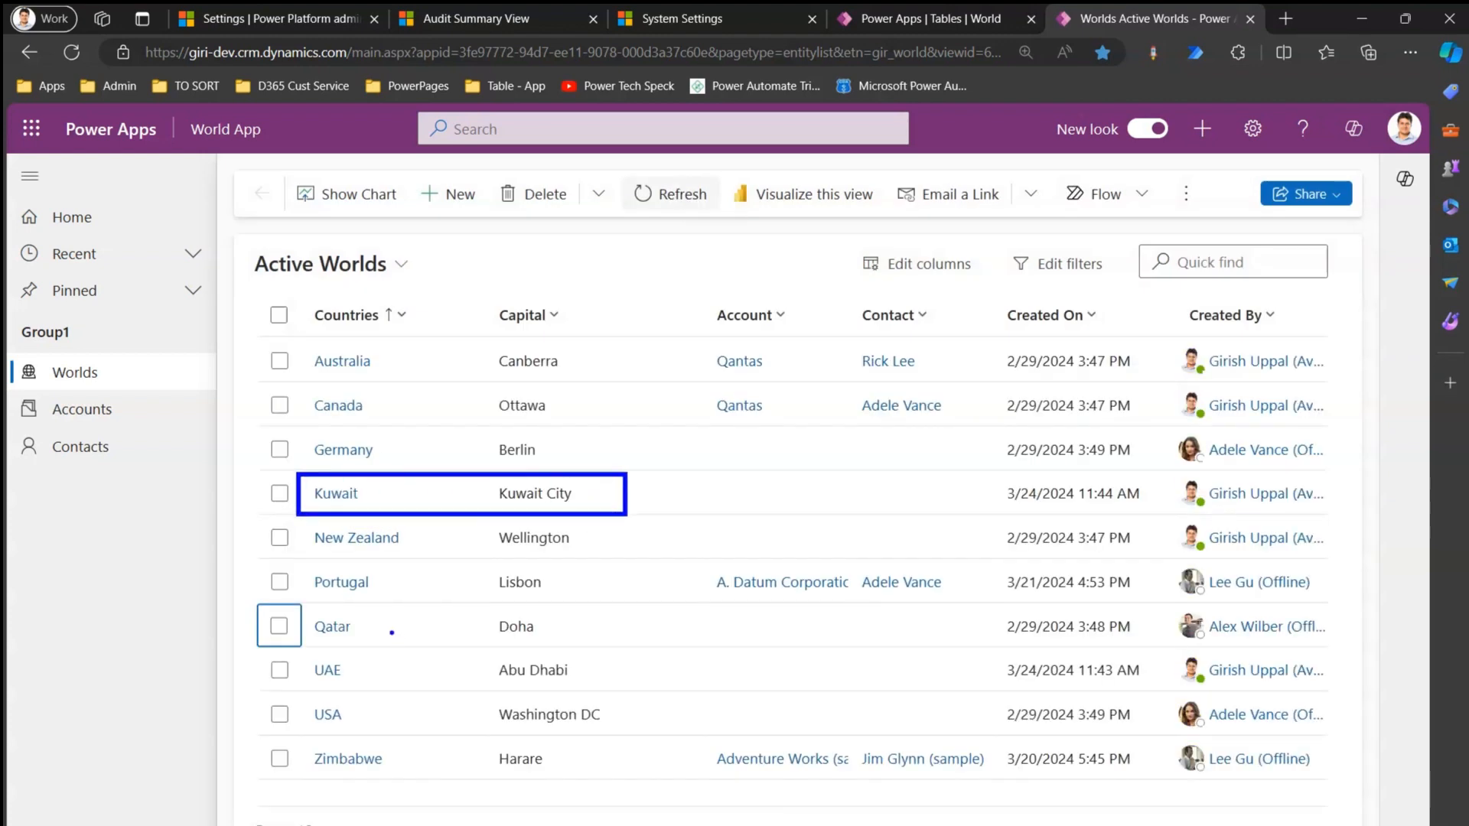
mouse_move(304, 649)
mouse_down()
mouse_move(400, 691)
mouse_move(596, 693)
mouse_up()
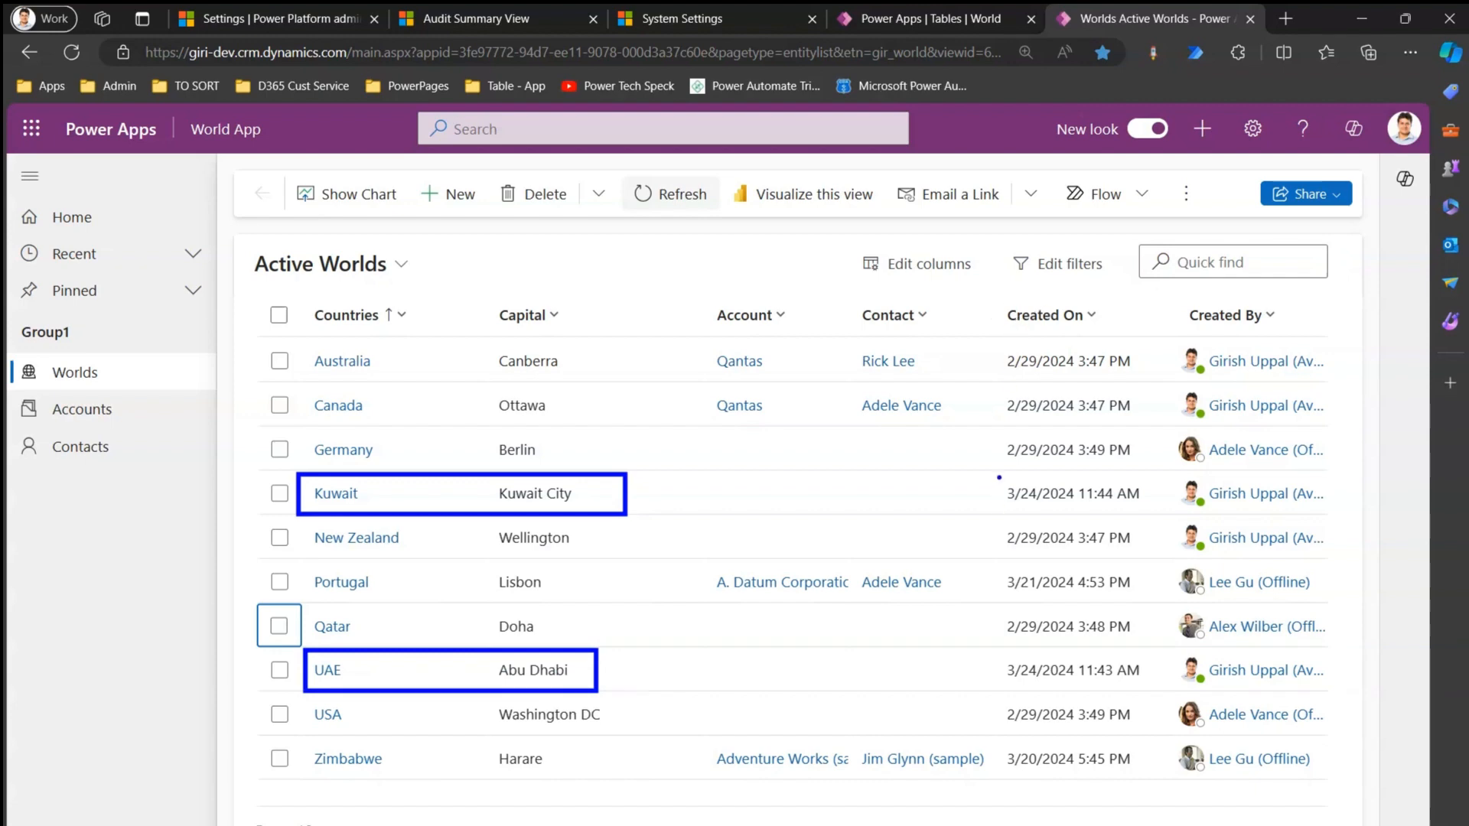
mouse_move(985, 476)
mouse_down()
mouse_move(1008, 513)
mouse_move(1123, 511)
mouse_move(1153, 484)
mouse_move(992, 481)
mouse_up()
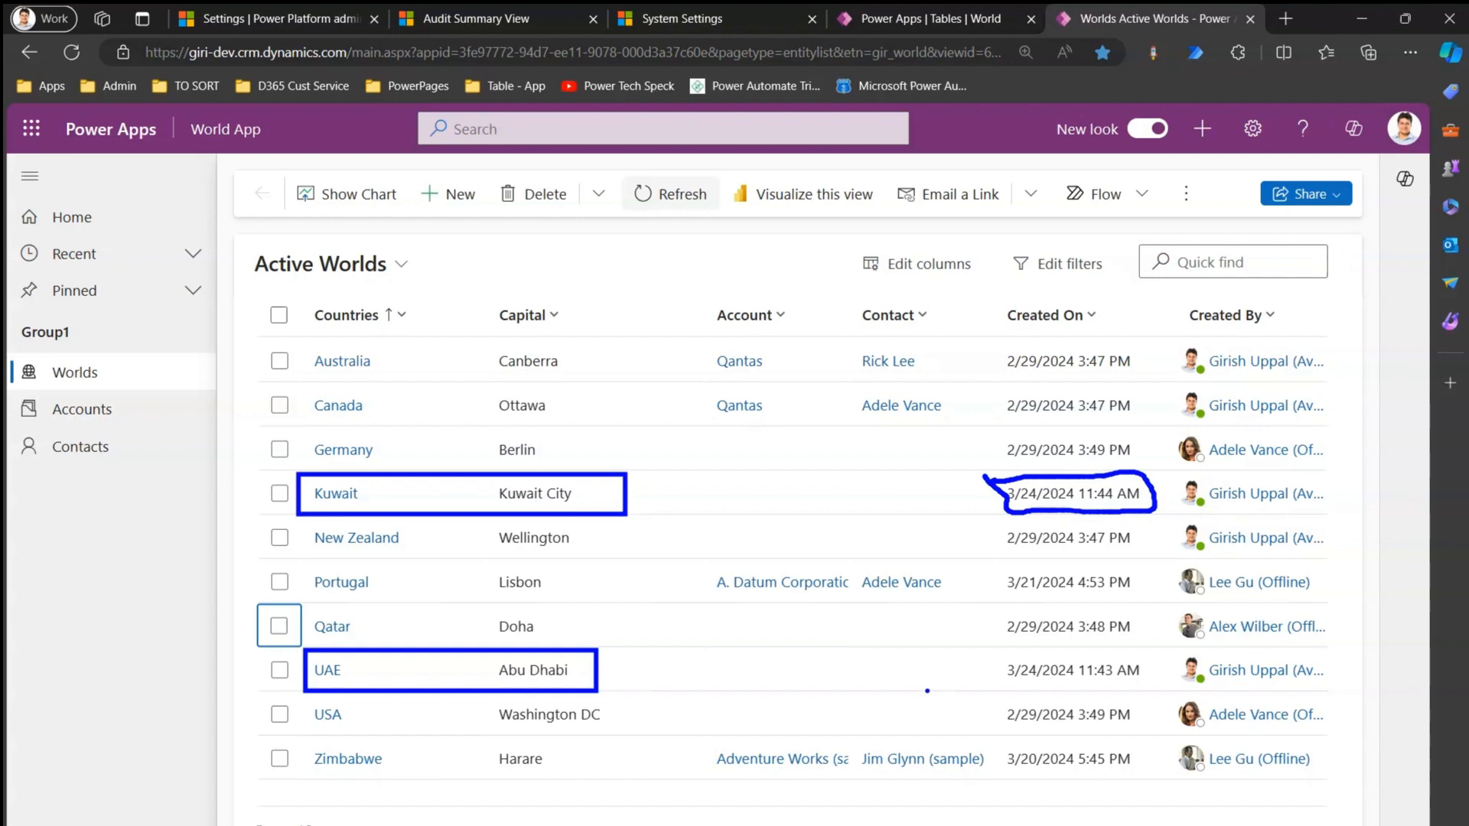
mouse_move(1009, 652)
mouse_down()
mouse_move(964, 679)
mouse_move(1167, 676)
mouse_move(1065, 651)
mouse_move(997, 653)
mouse_up()
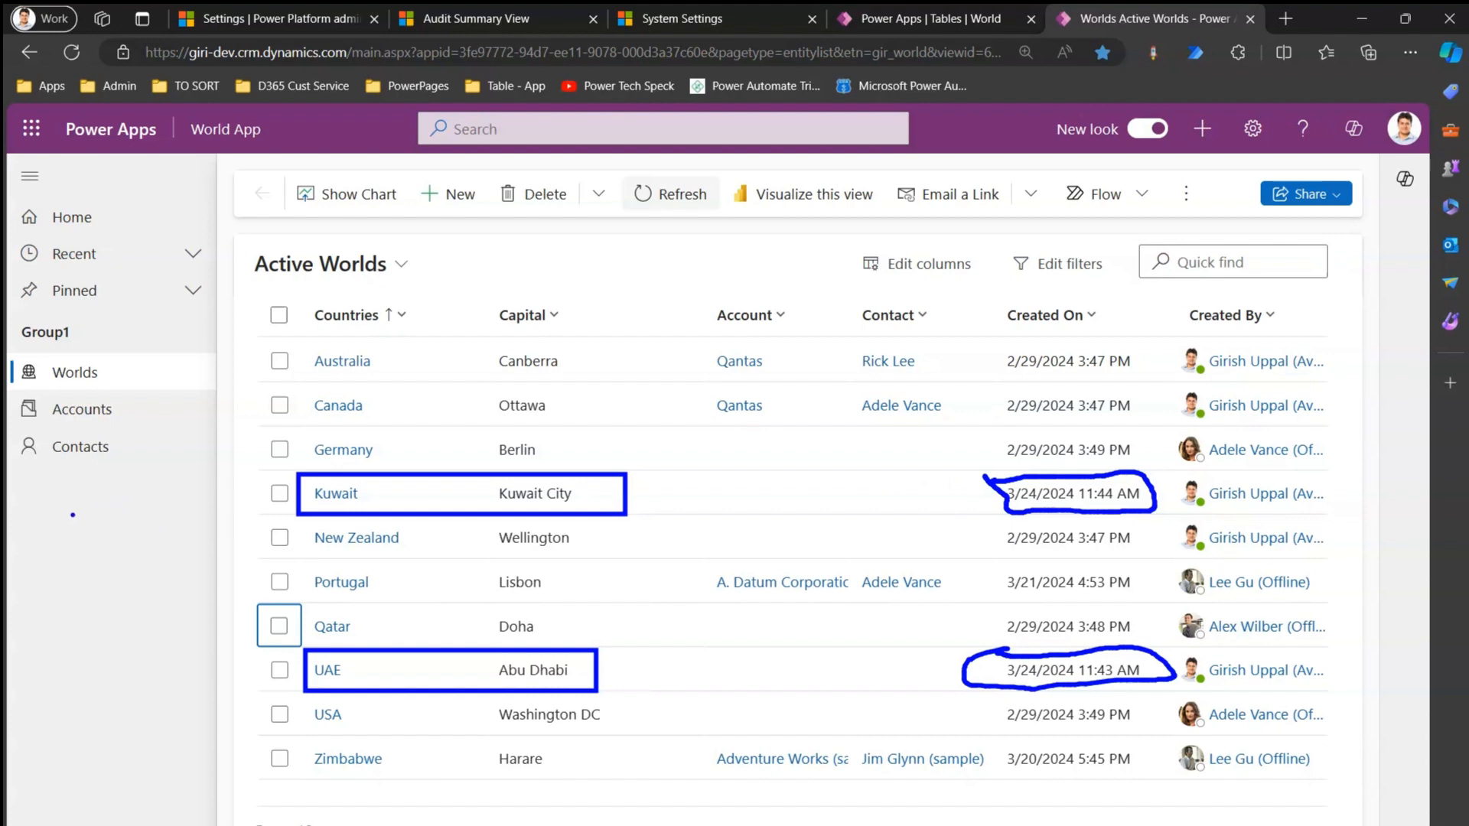
mouse_move(57, 520)
mouse_down()
mouse_move(268, 486)
mouse_move(254, 521)
mouse_up()
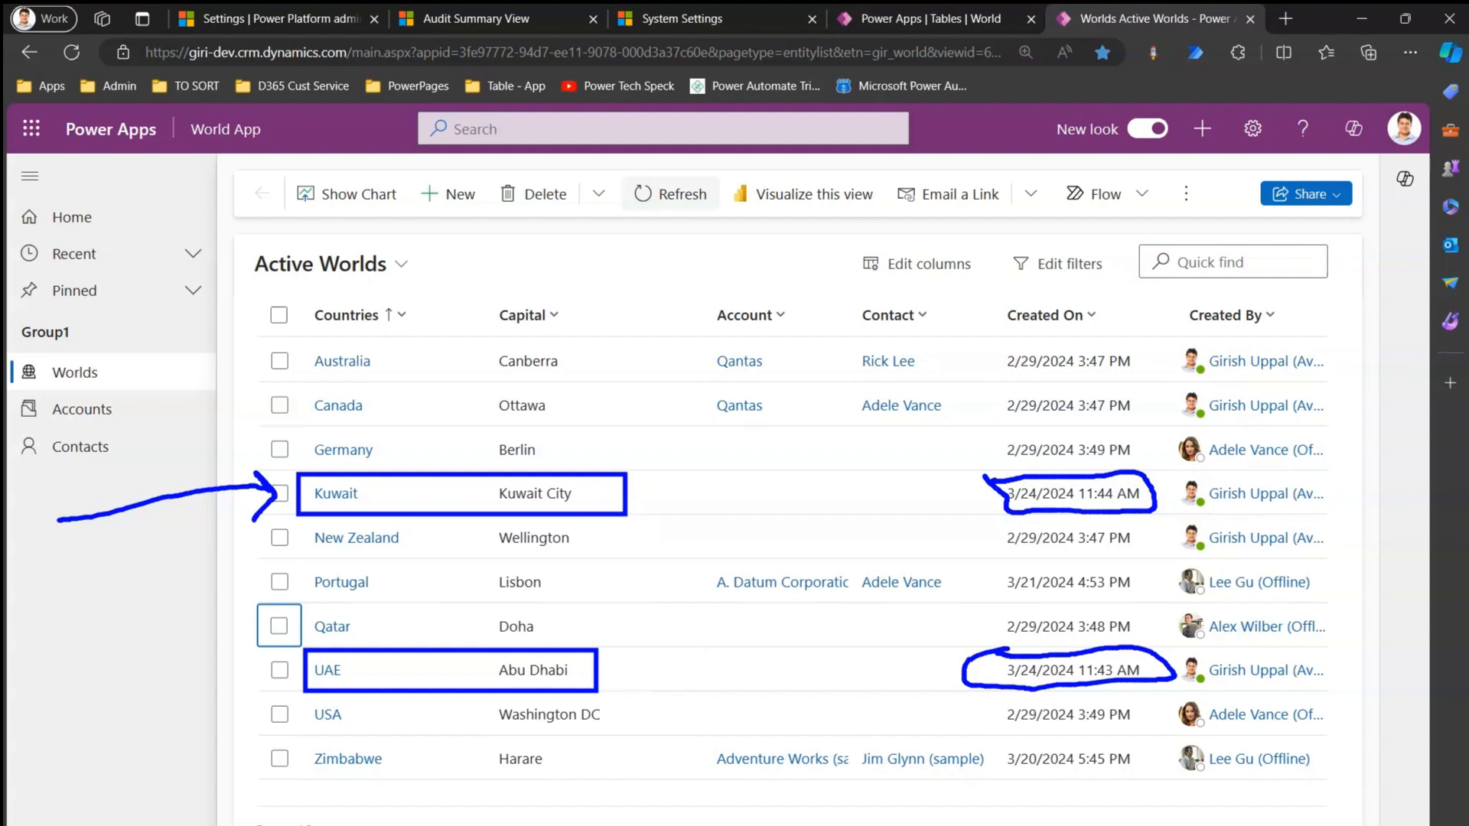
mouse_move(64, 717)
mouse_down()
mouse_move(277, 671)
mouse_move(253, 697)
mouse_up()
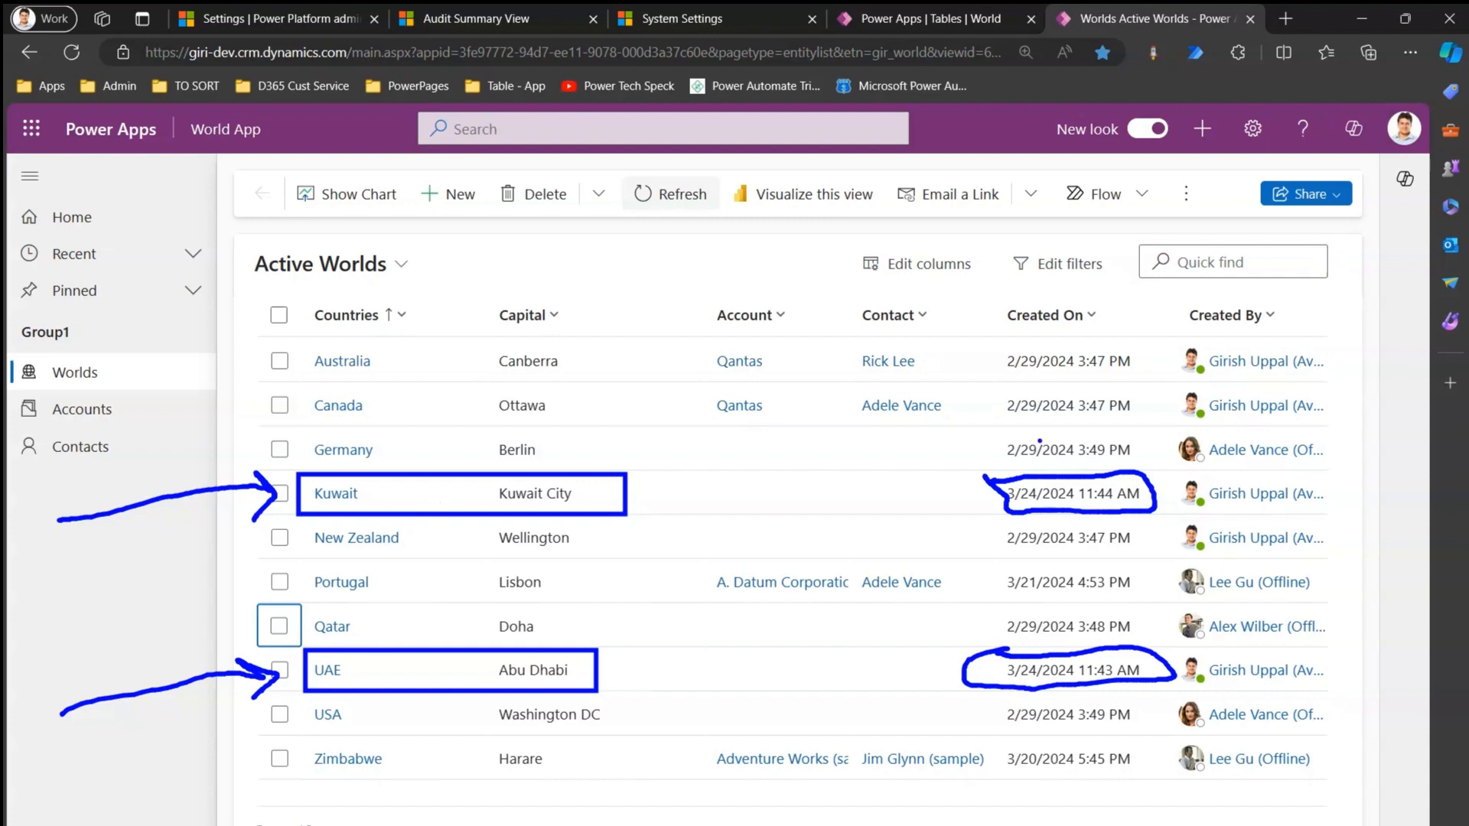
mouse_move(1026, 459)
mouse_down()
mouse_move(899, 579)
mouse_move(1037, 736)
mouse_move(1148, 534)
mouse_move(1026, 444)
mouse_move(987, 468)
mouse_up()
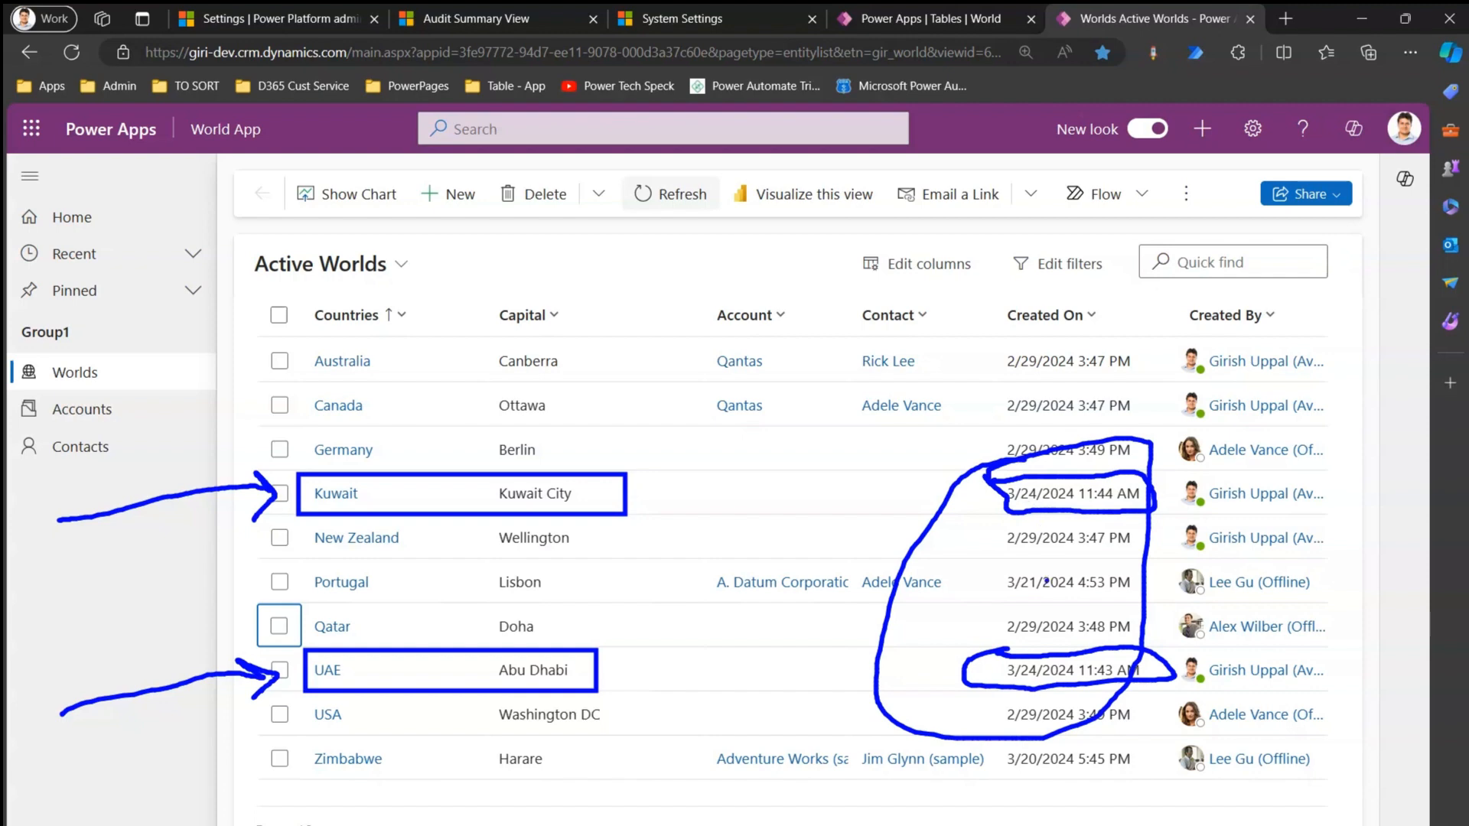
key(Escape)
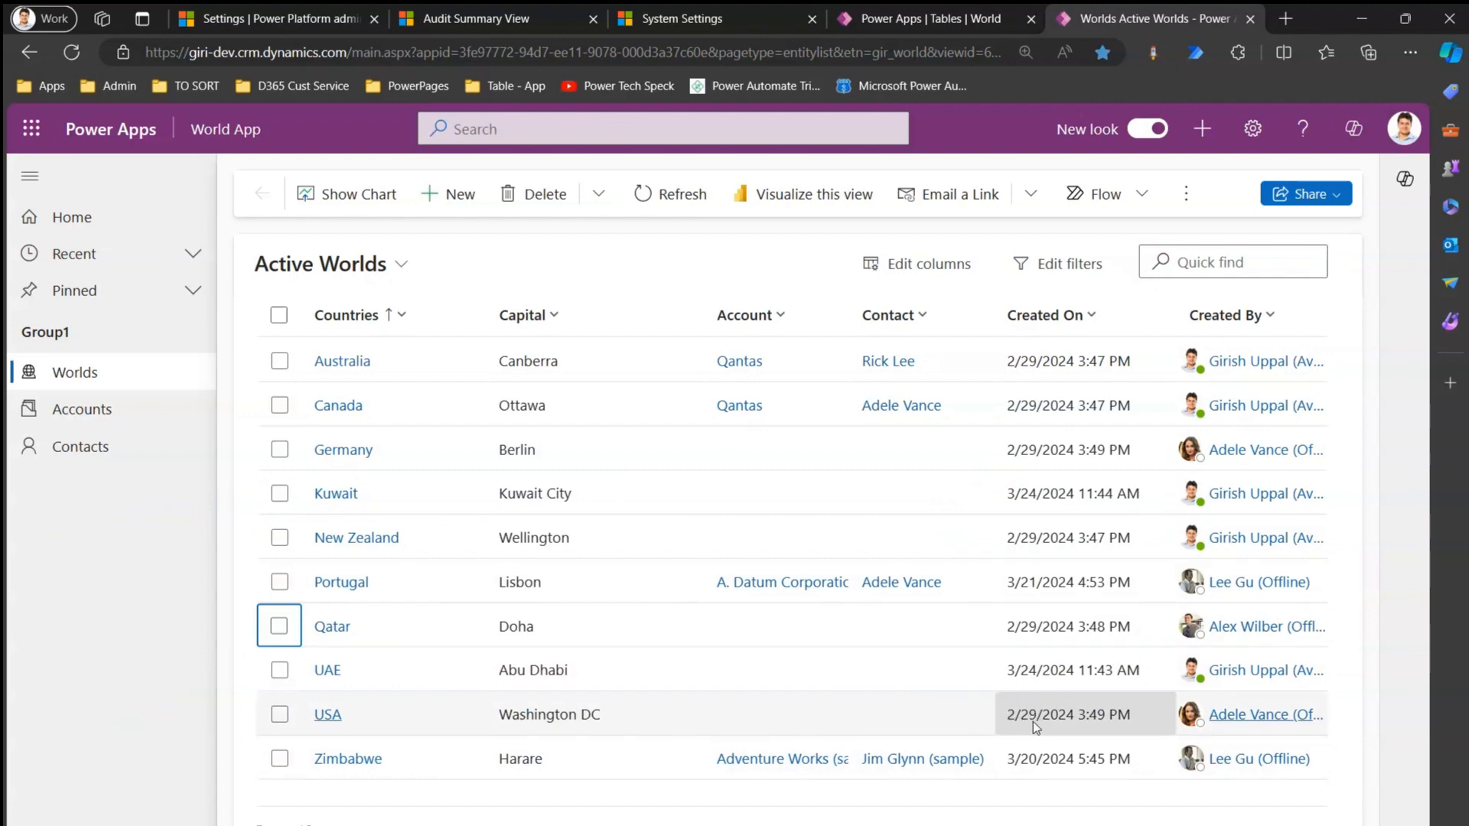
Delete the USA record from Active Worlds
click(279, 713)
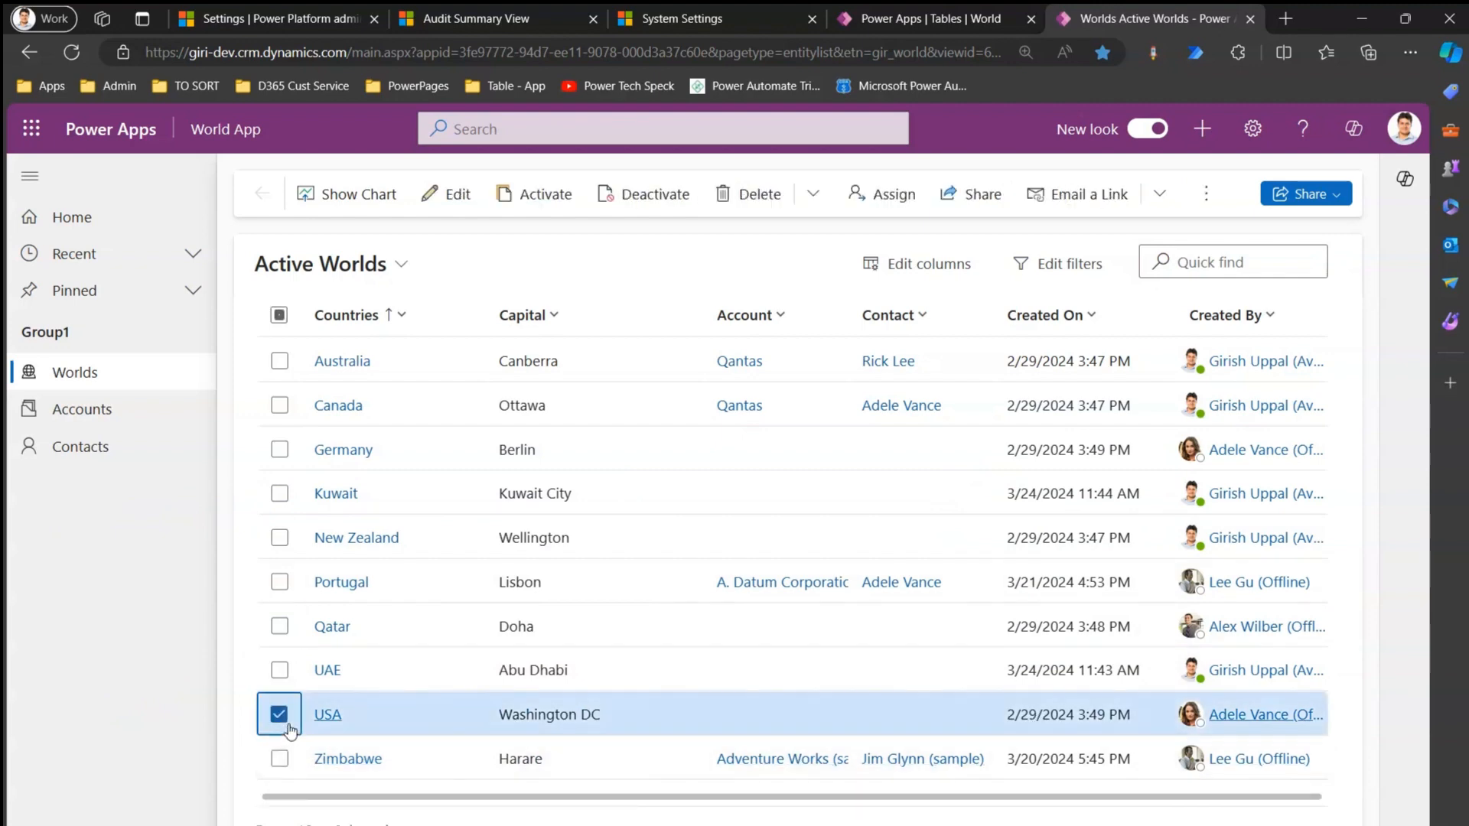
click(758, 193)
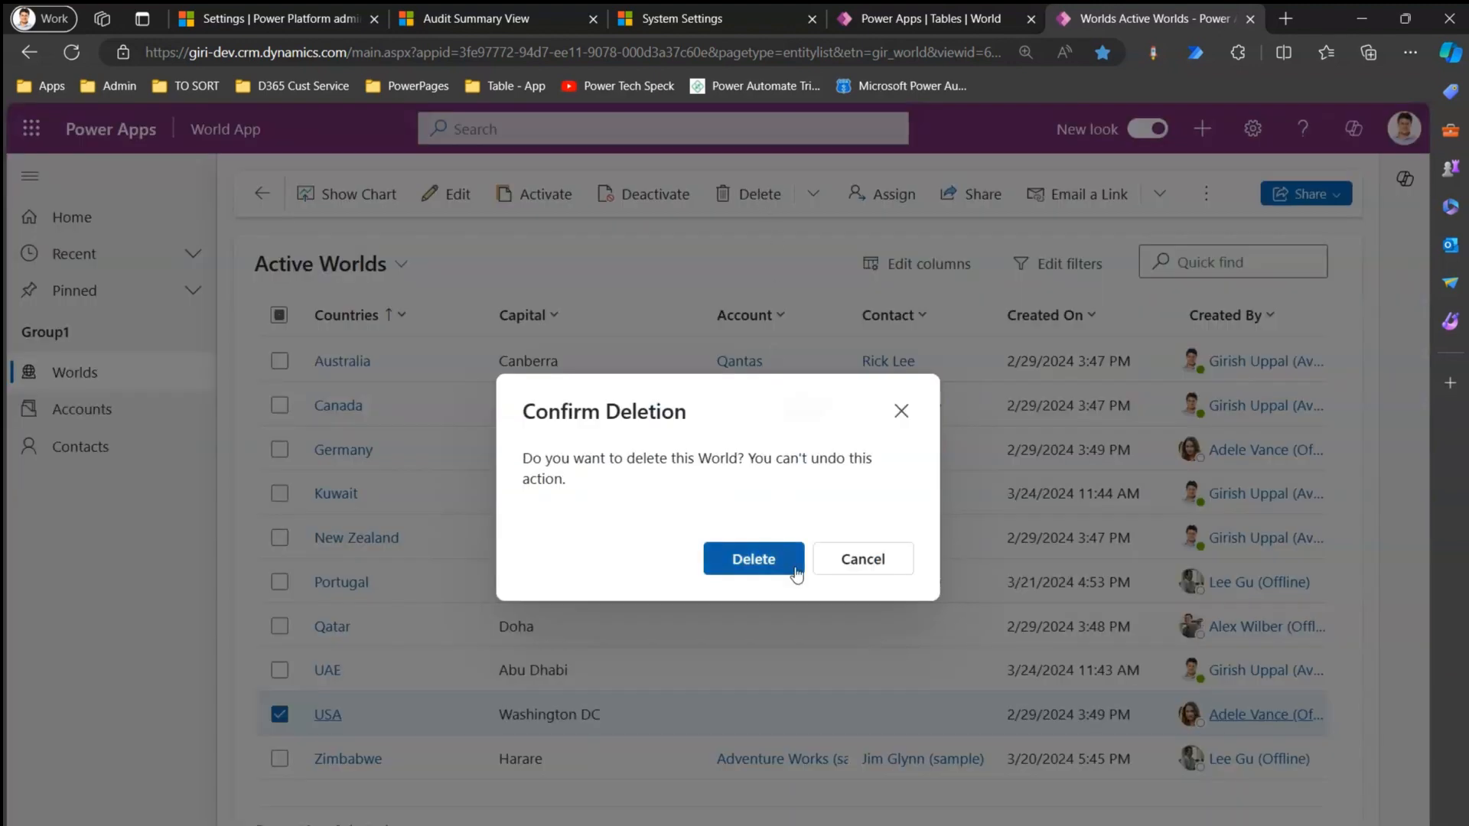
click(735, 559)
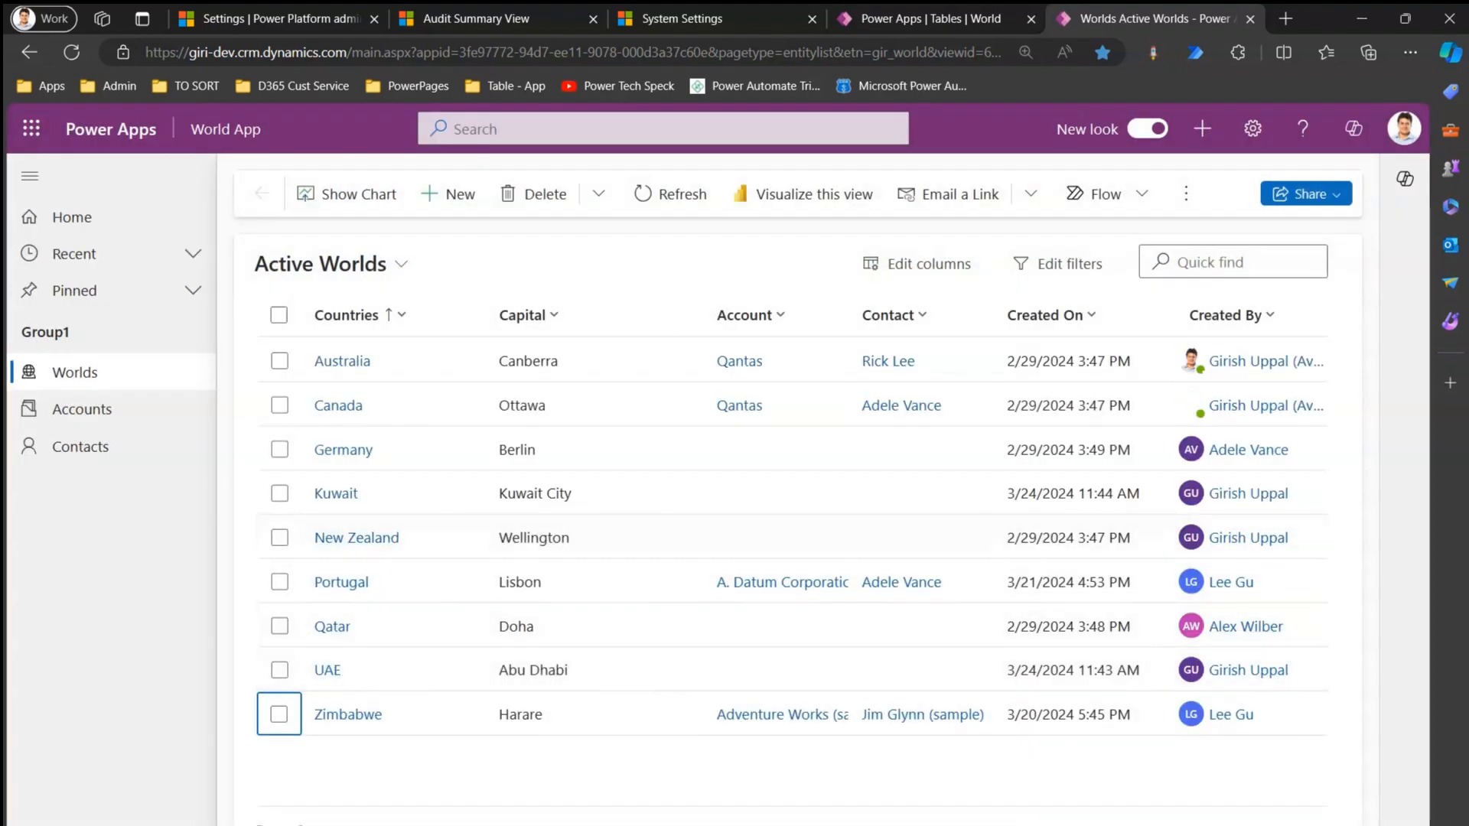
Switch to XrmToolBox, reload the deleted World records and restore the USA record
mouse_move(801, 825)
click(751, 791)
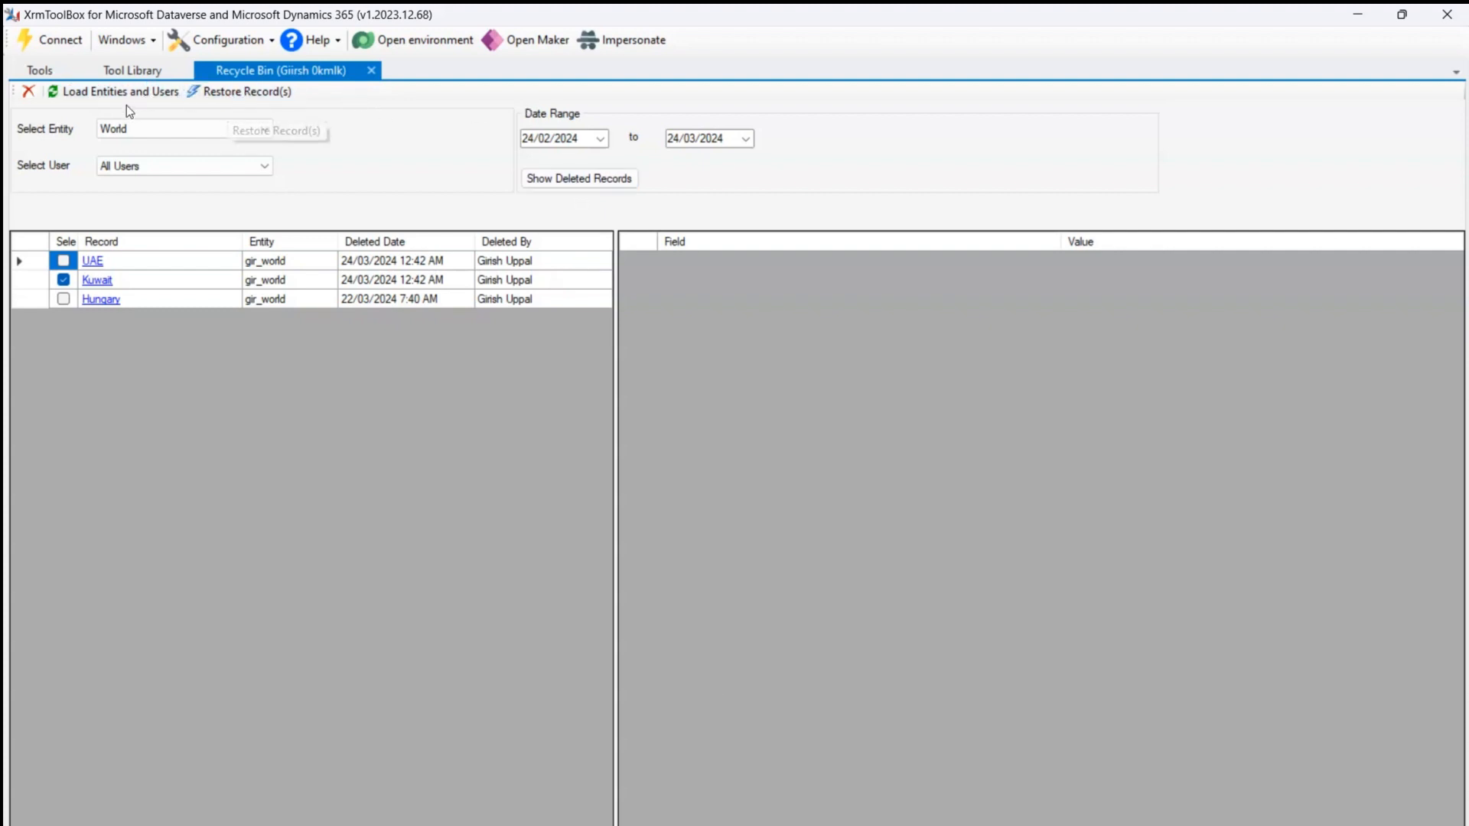
click(605, 177)
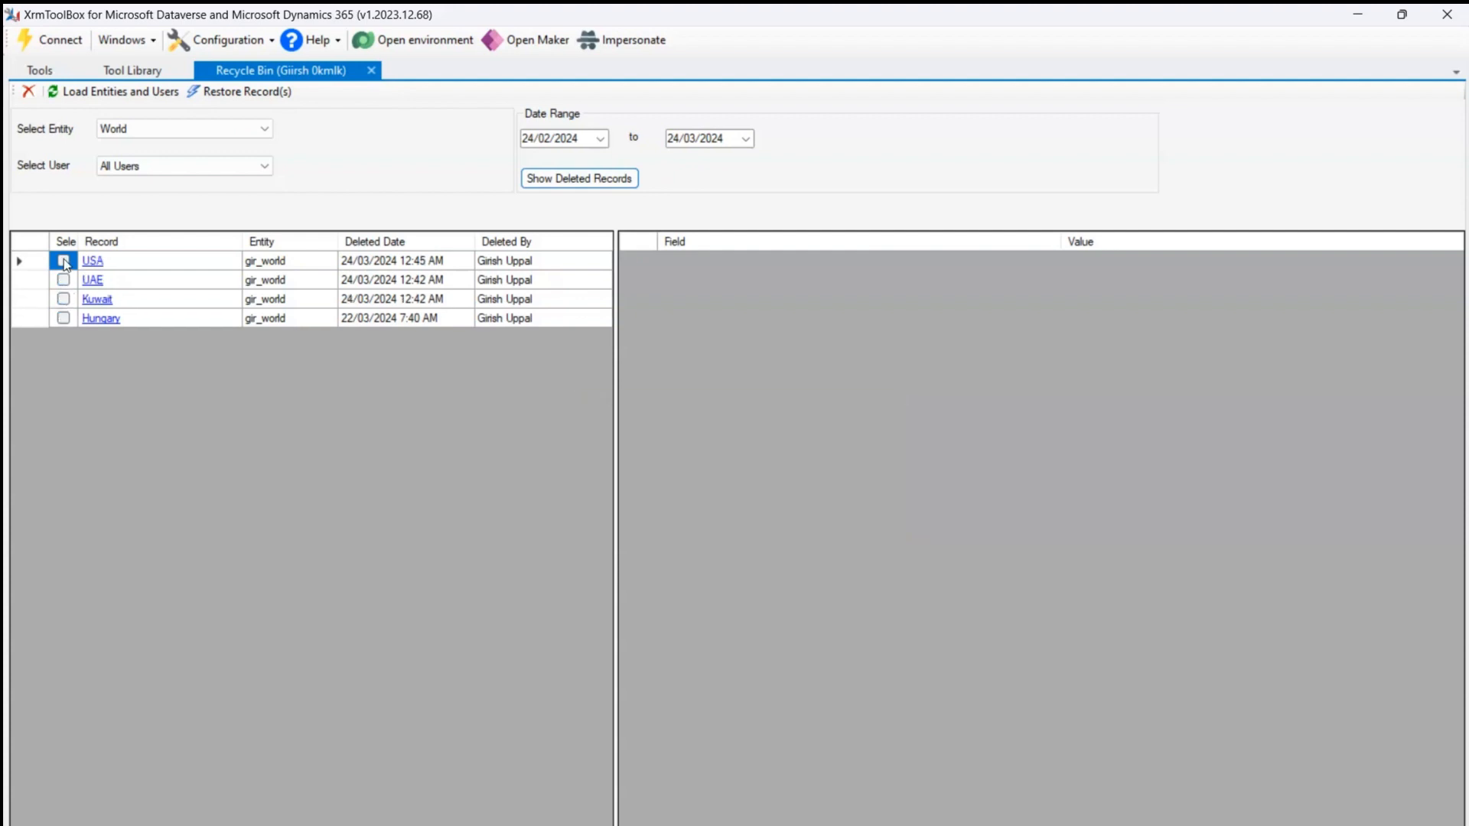
click(65, 261)
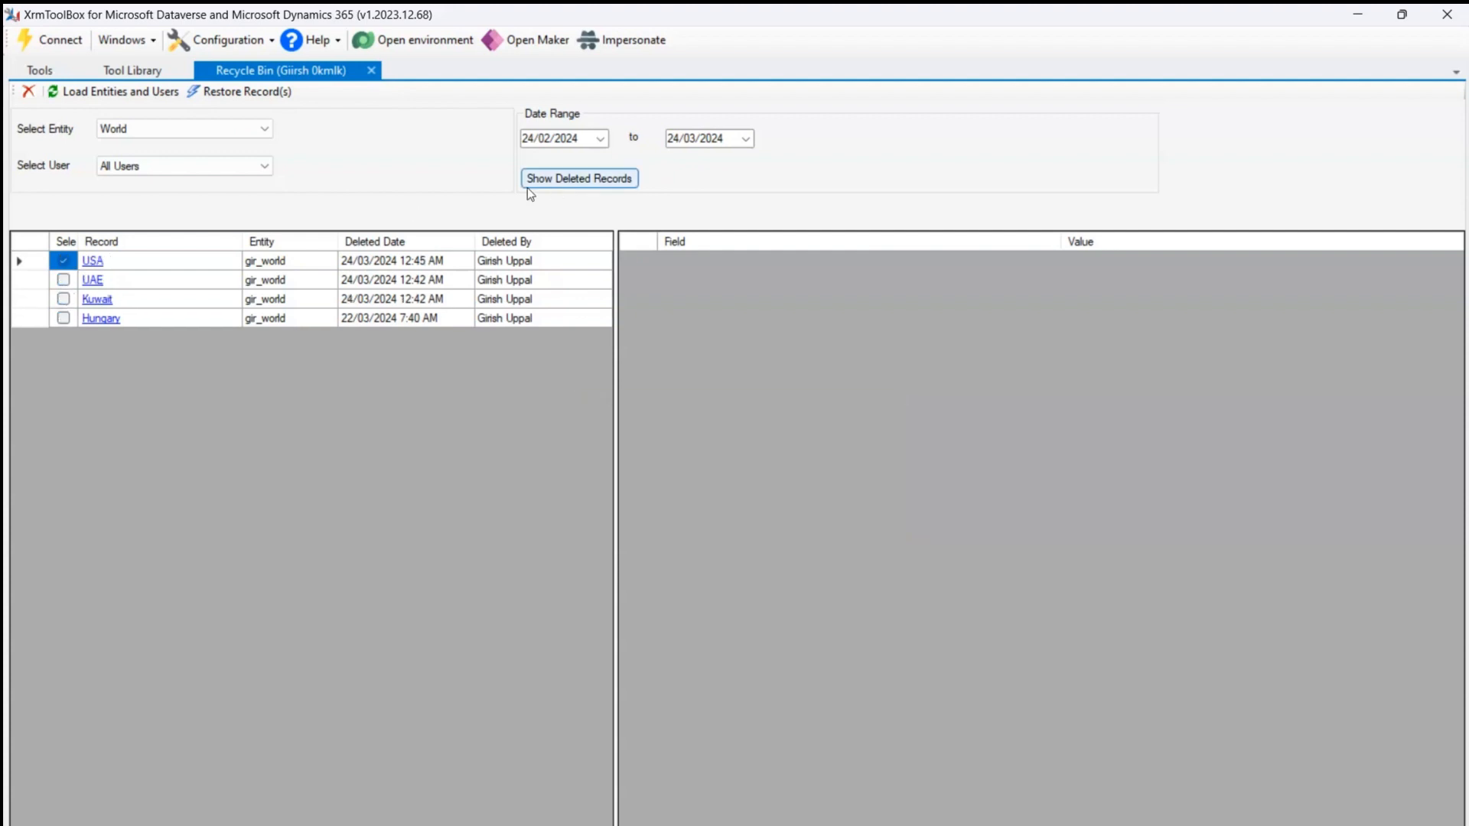
click(248, 92)
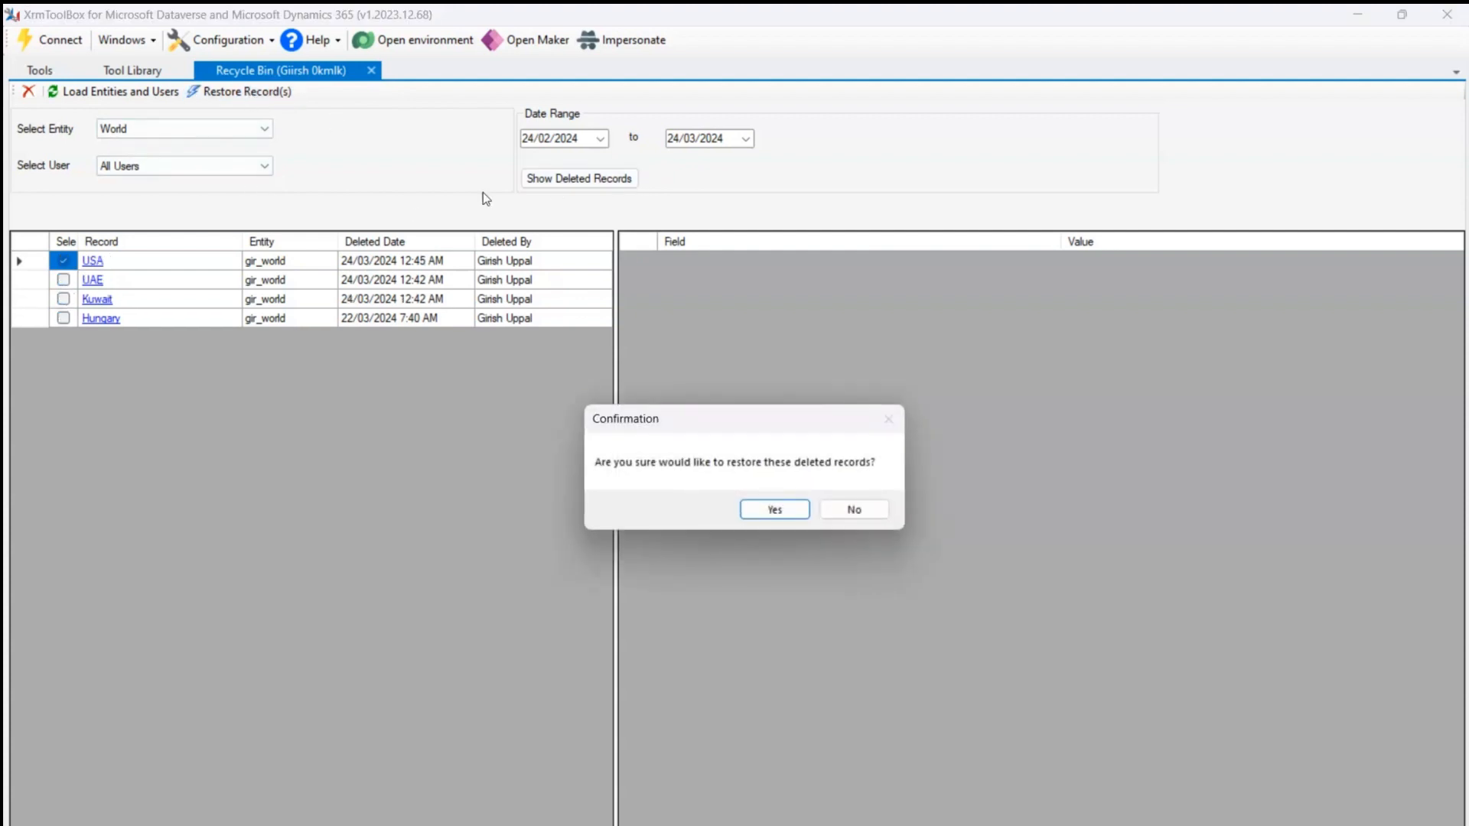
click(806, 511)
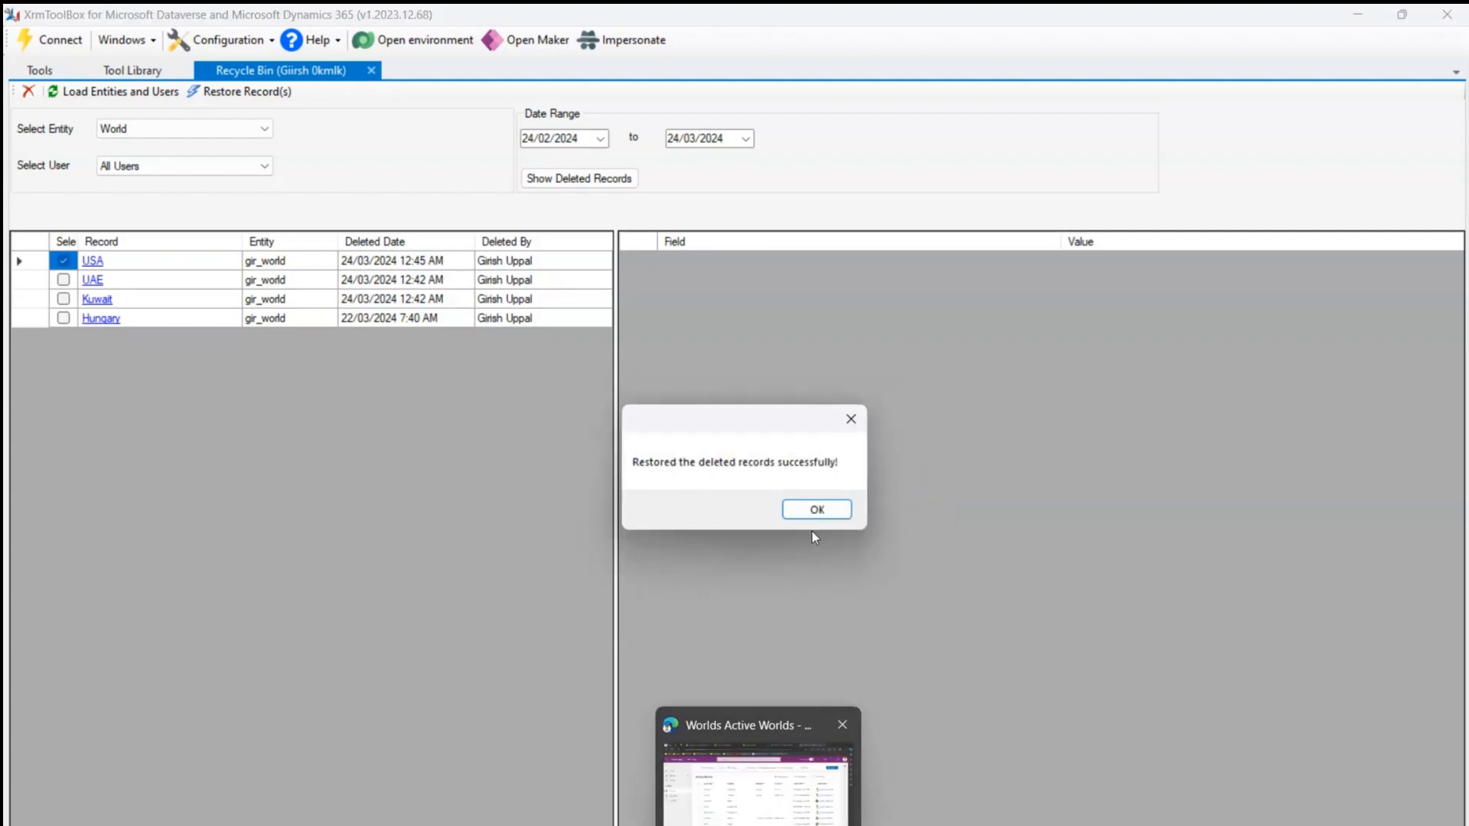
click(813, 510)
Switch to World App in the browser and refresh Active Worlds to check the USA record
click(756, 824)
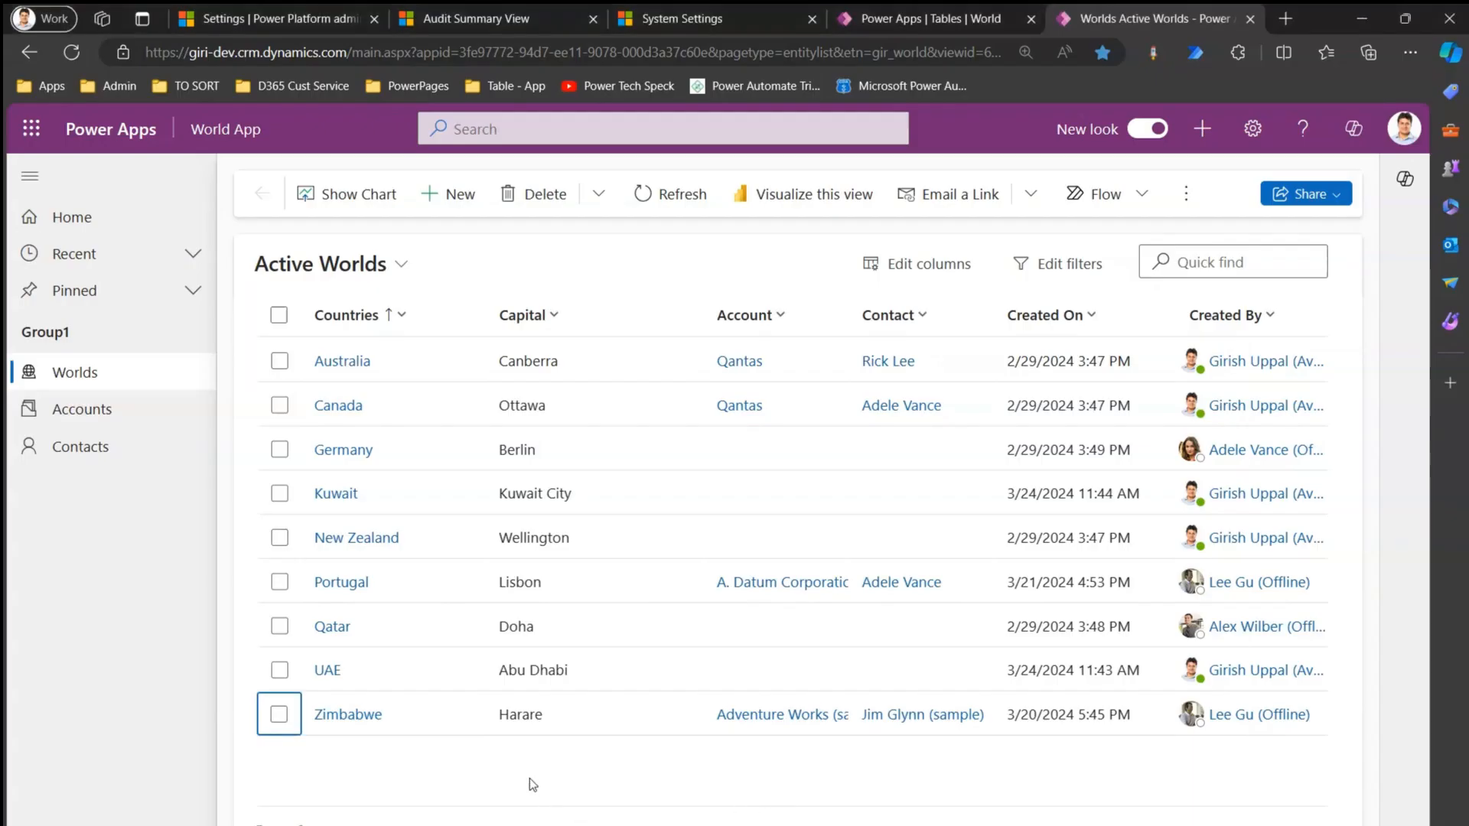
click(667, 192)
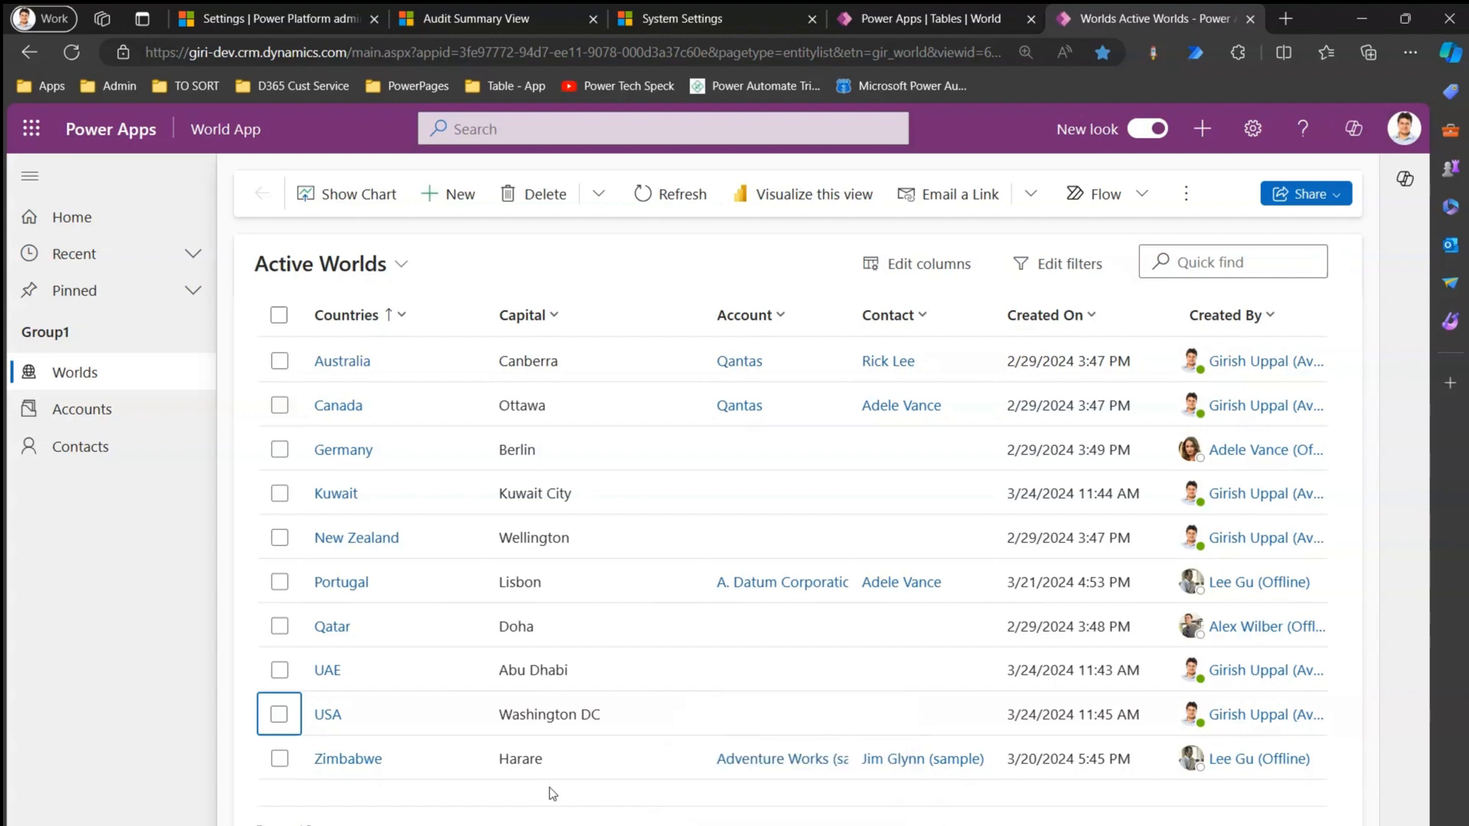
click(277, 494)
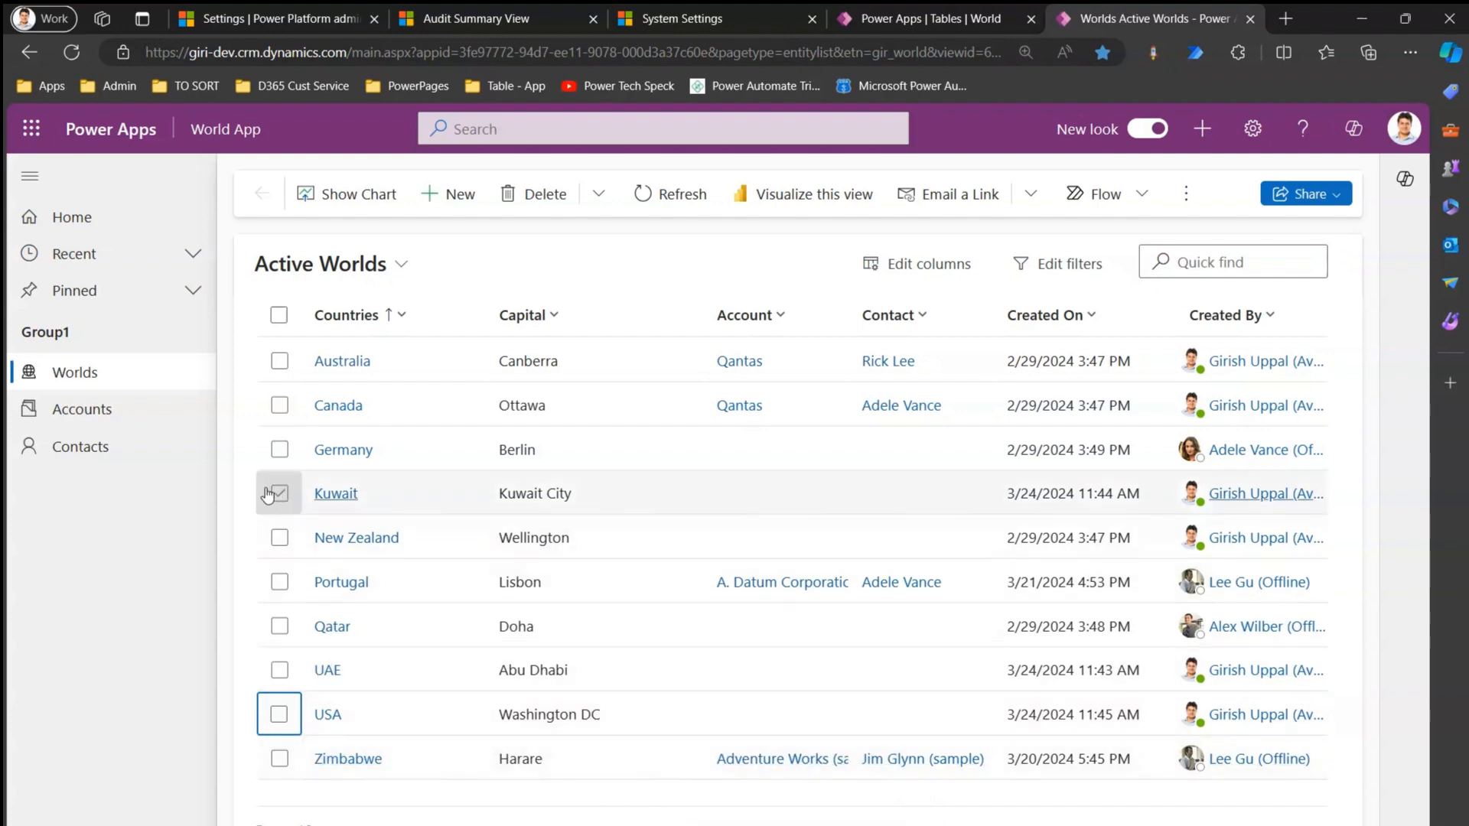
click(265, 496)
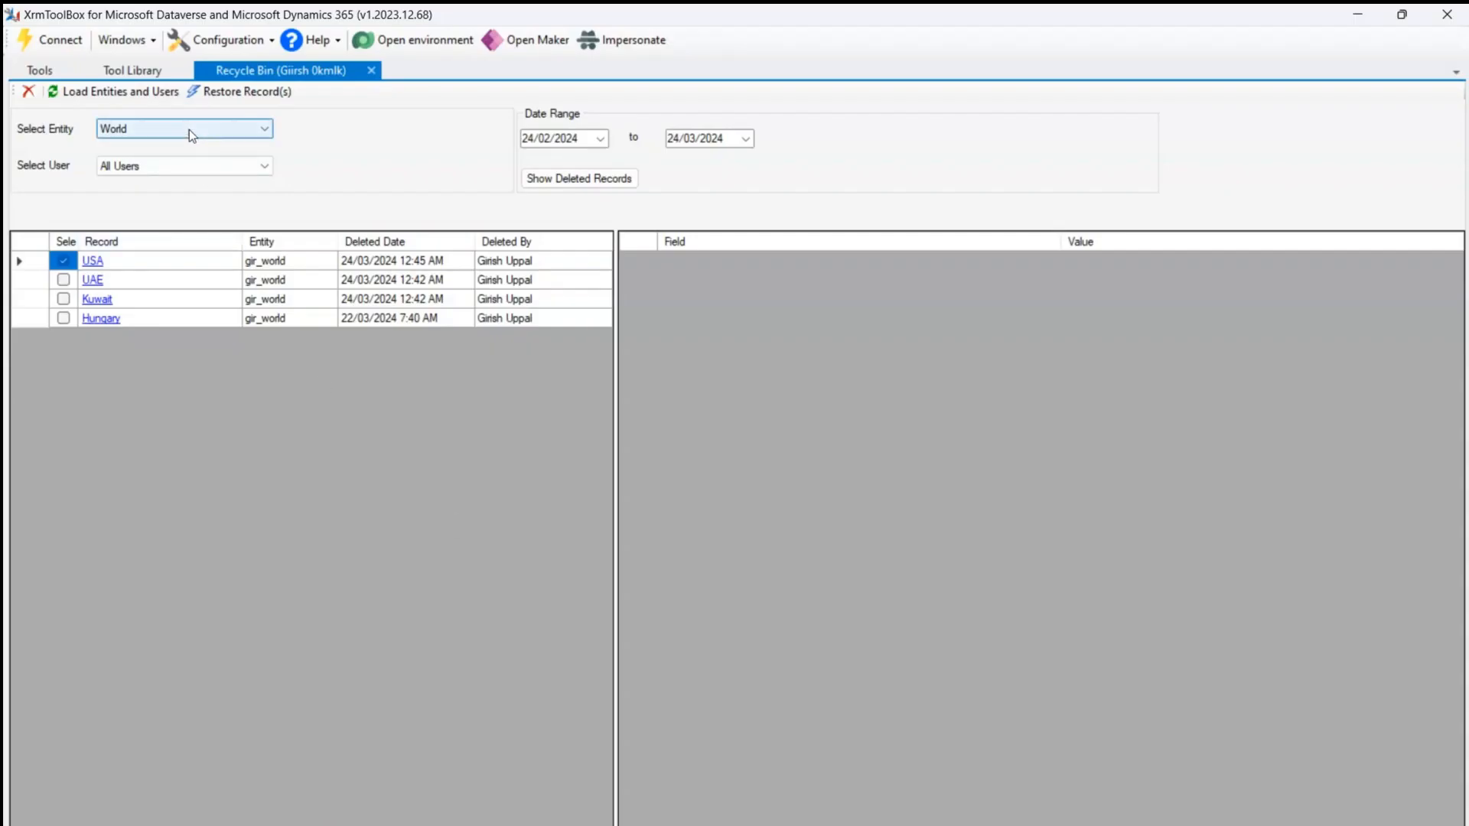
View the entities available for selection in the XrmToolBox Recycle Bin tool, keeping World selected
click(190, 122)
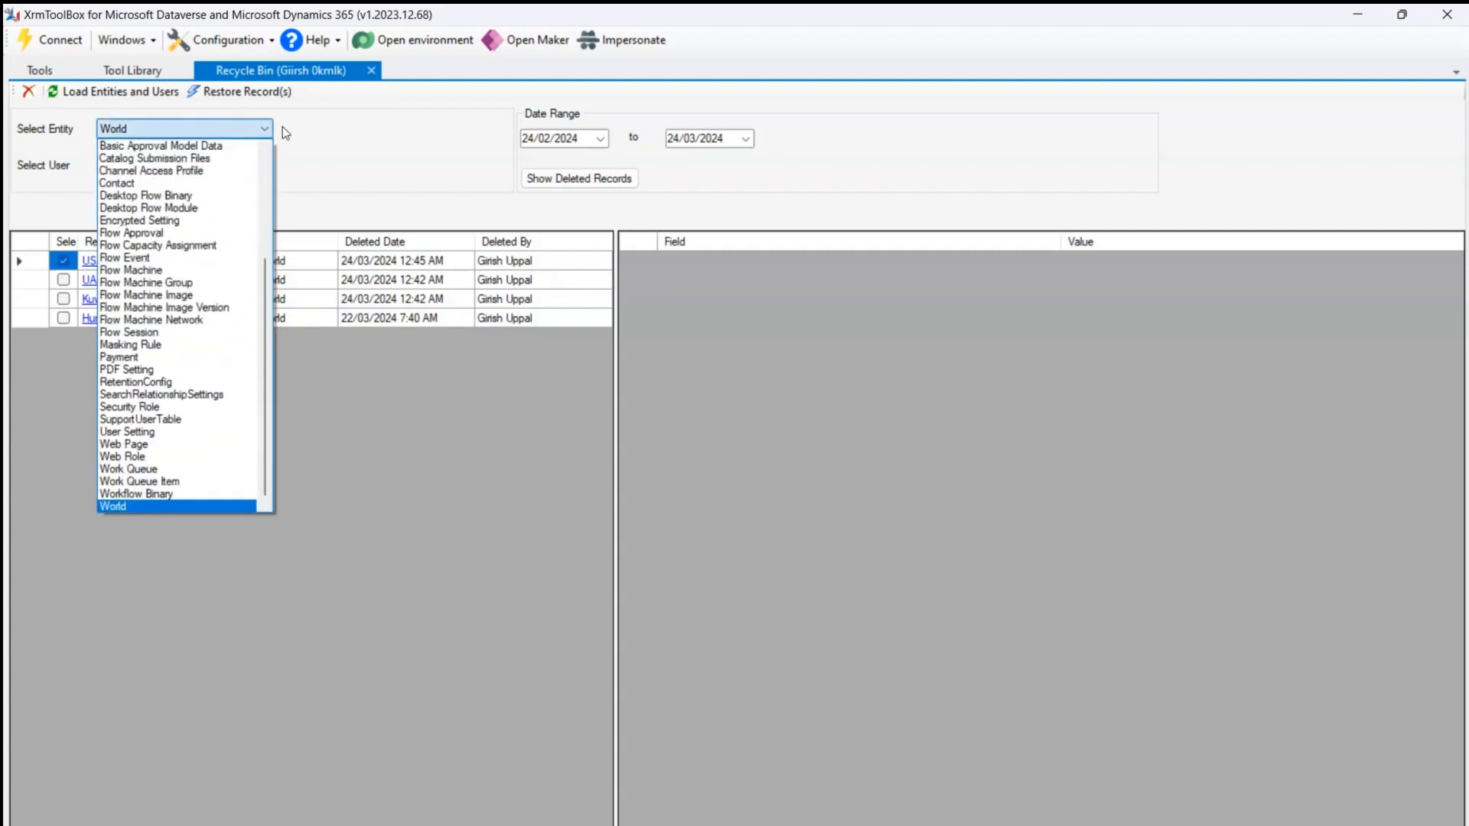
click(279, 224)
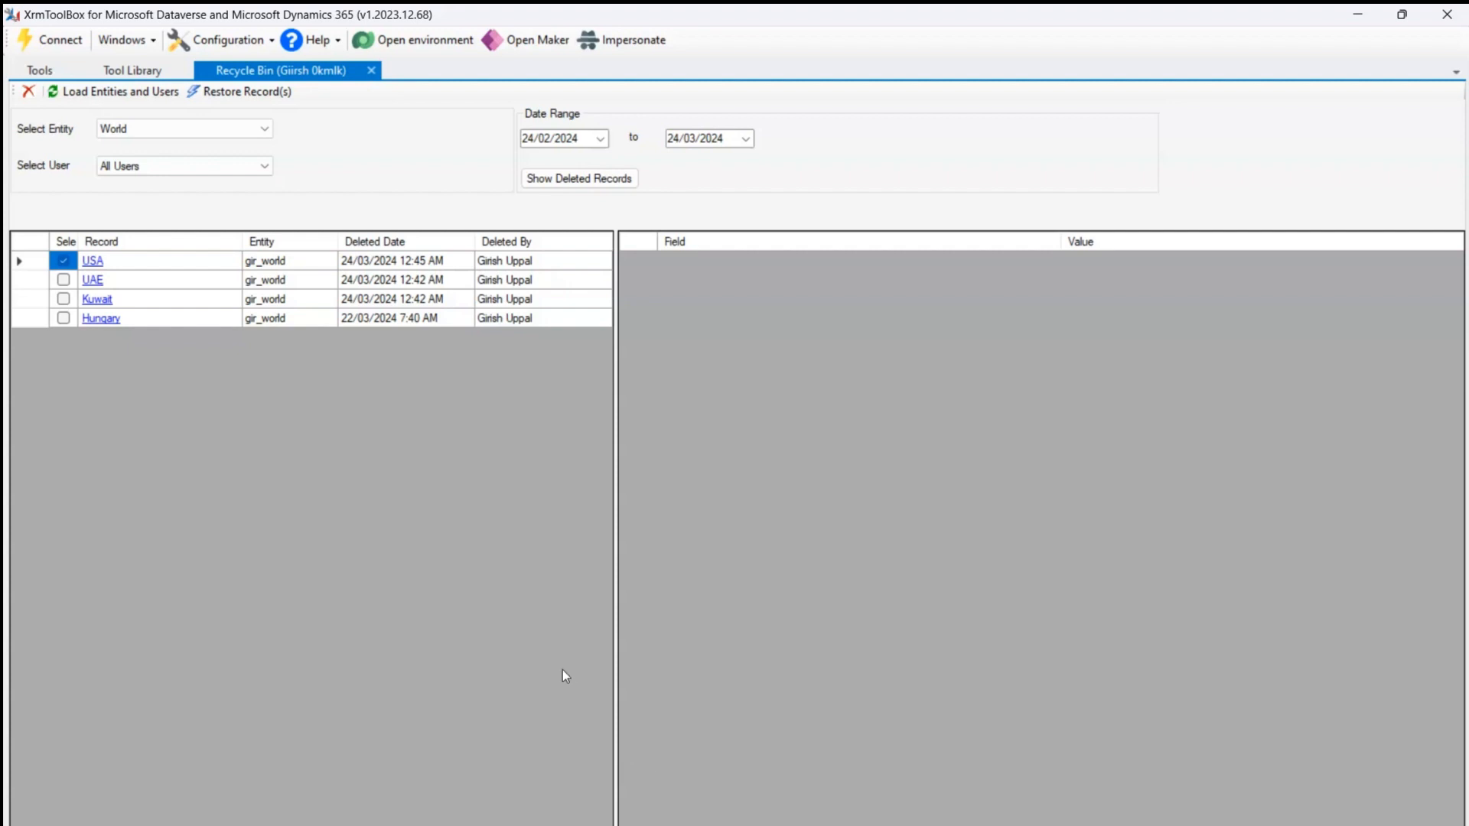
Switch to the browser, refresh the Audit Summary View to review the World audit entries, and return to XrmToolBox
key(alt+Tab)
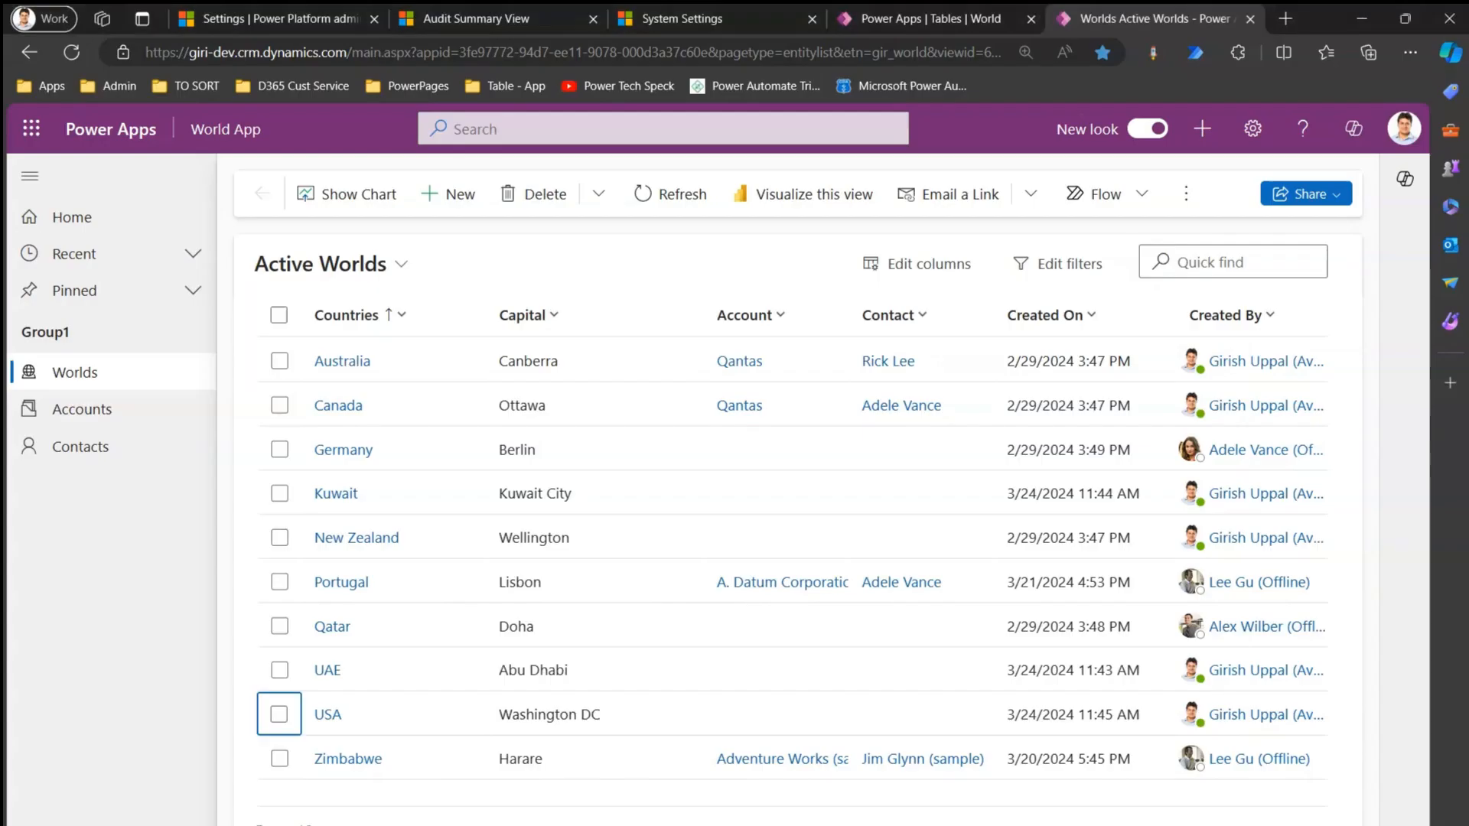
click(496, 14)
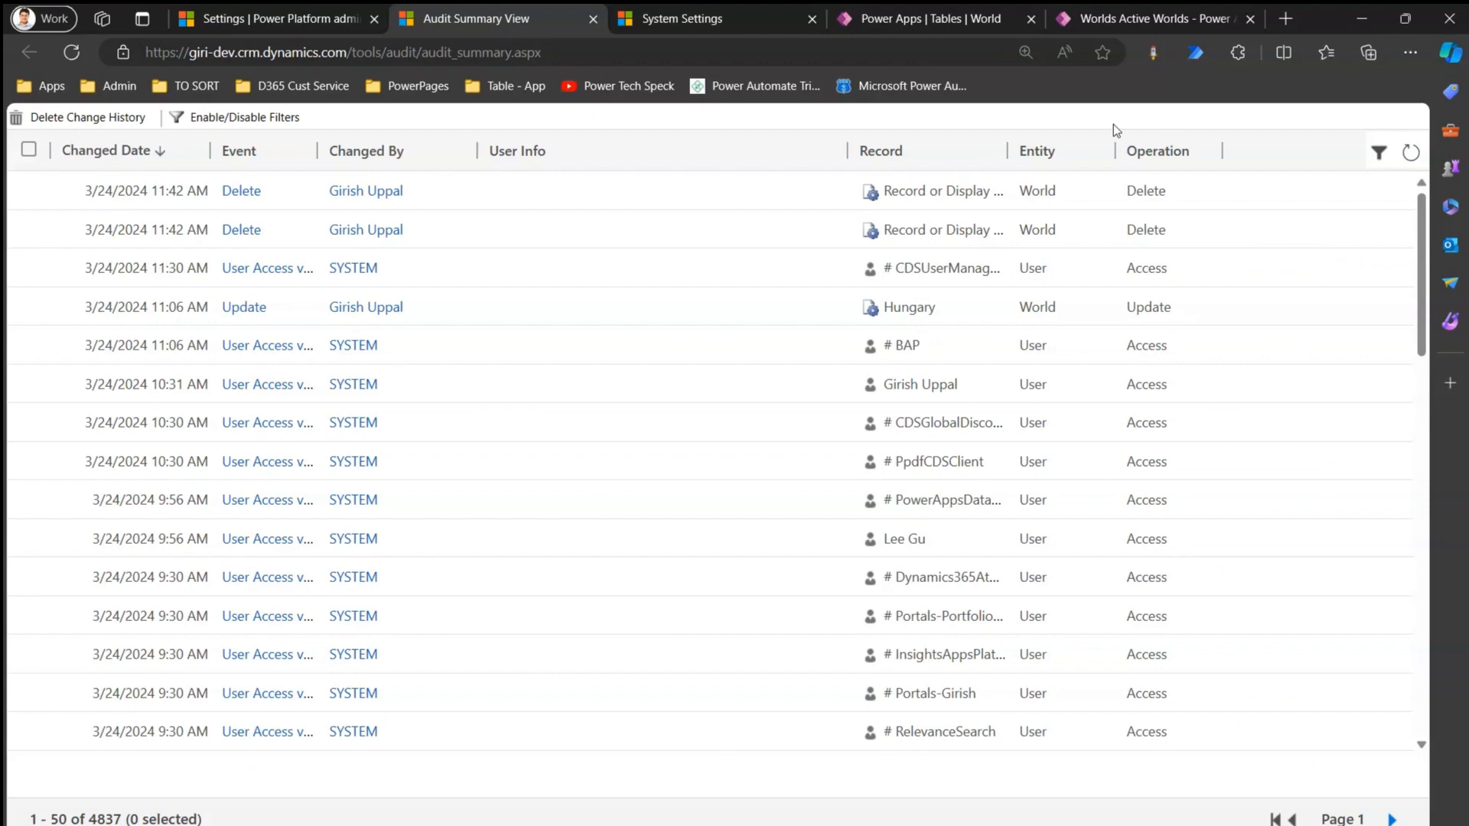
click(1411, 152)
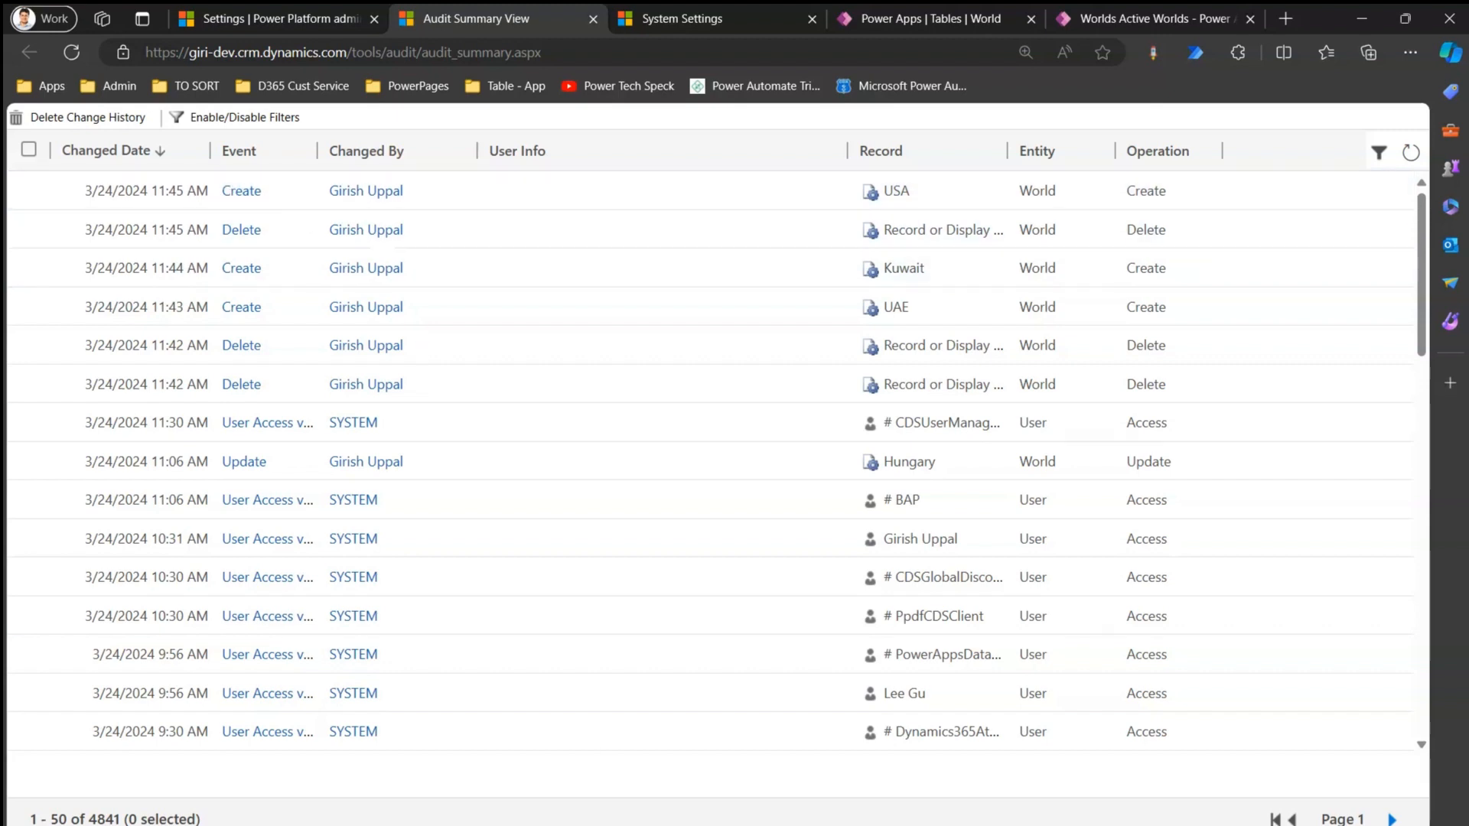
click(808, 824)
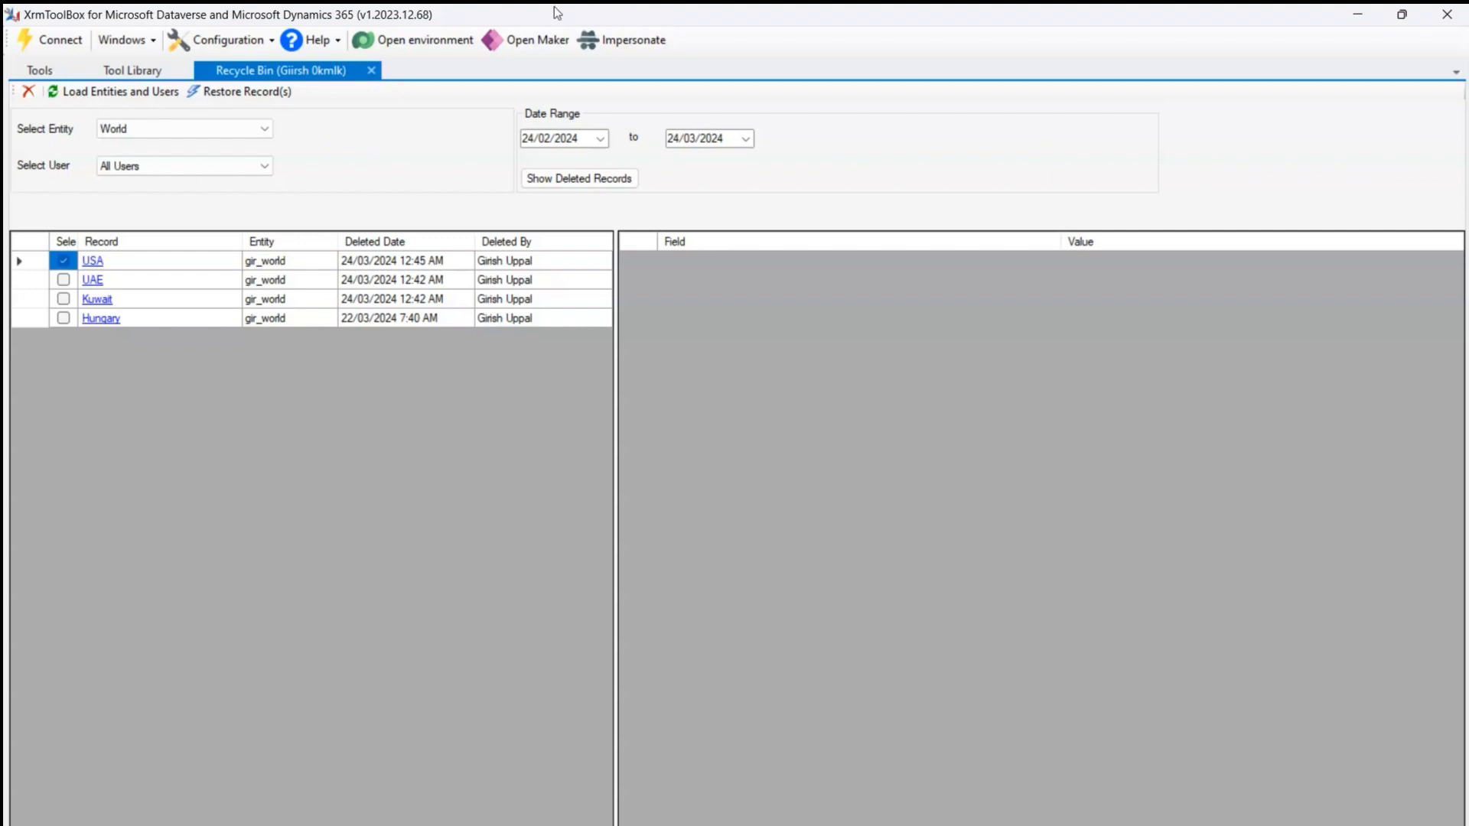